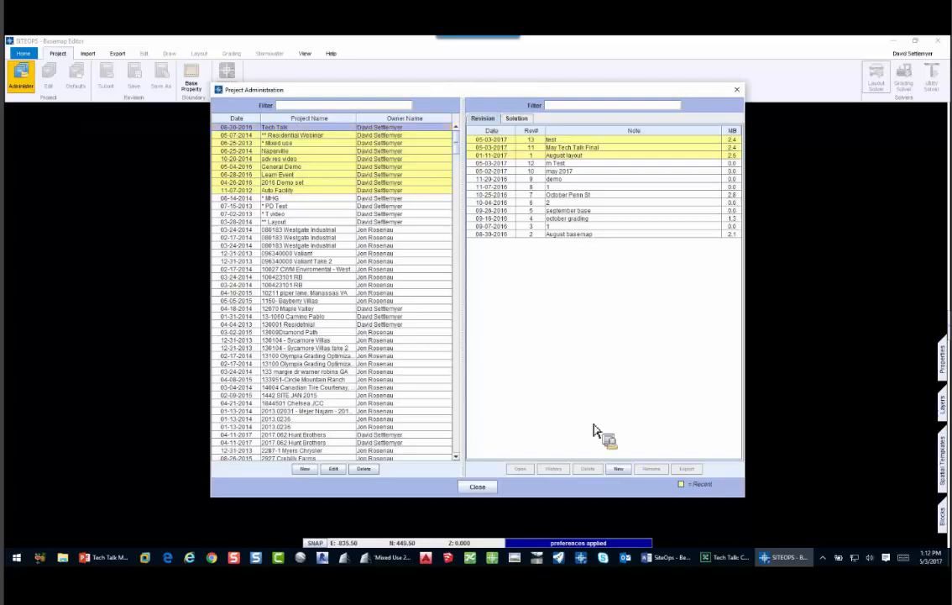
- Create and open a new revision of the Tech Talk project with the description "May Tech Talk"
click(618, 469)
text(Ma)
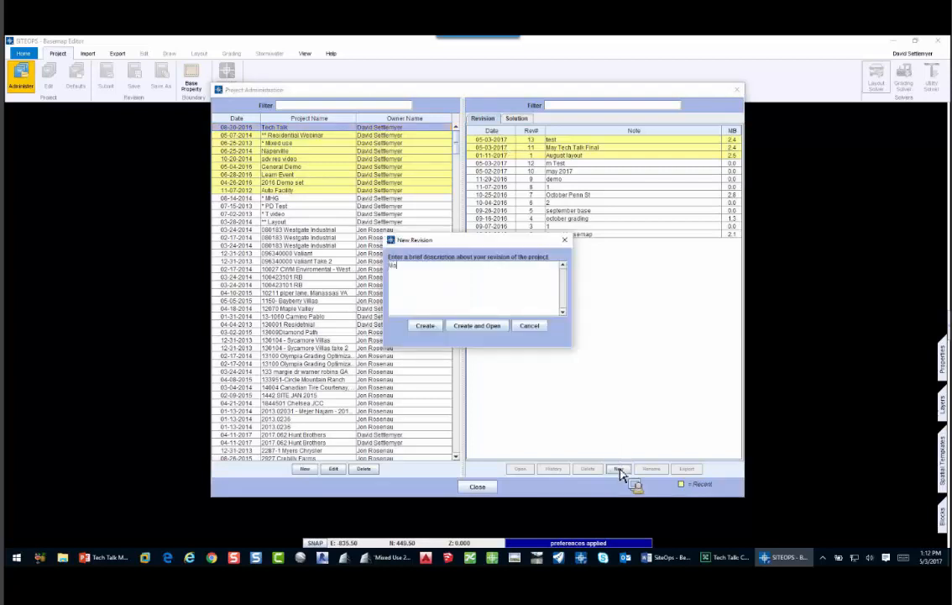
text(y Tech Talk)
click(493, 330)
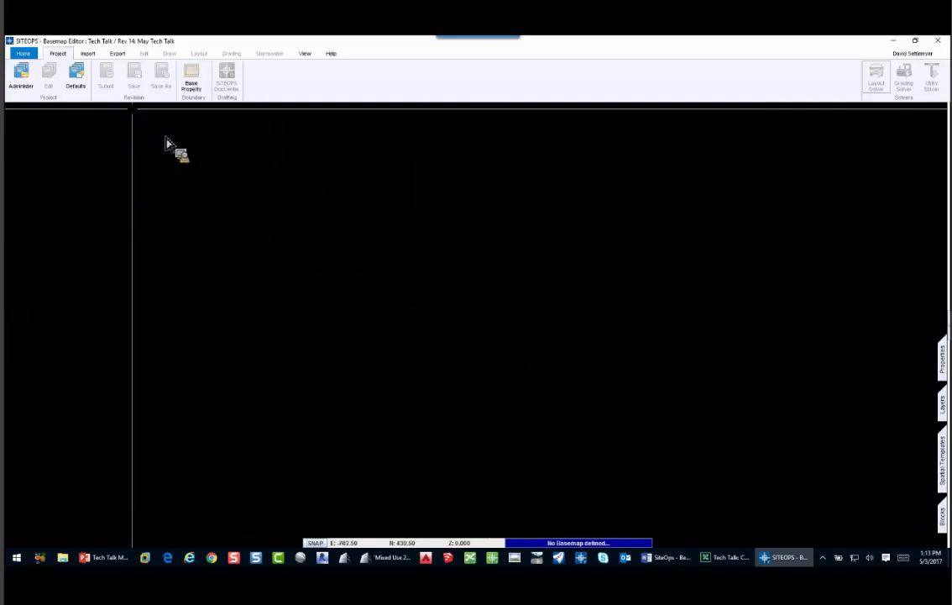
- Start geolocating the project and search the map for "blakney heath rd, charlotte, nc"
click(87, 53)
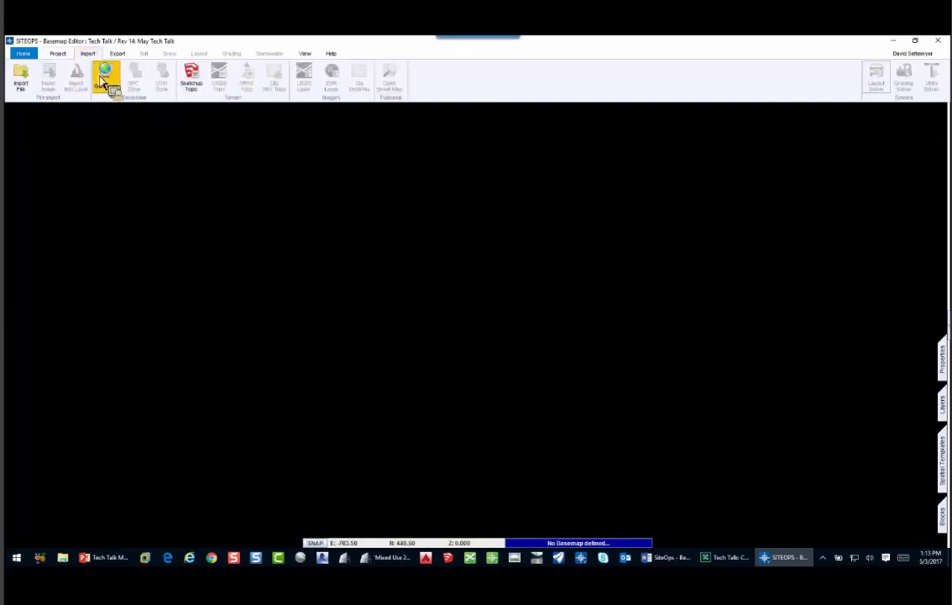
click(101, 79)
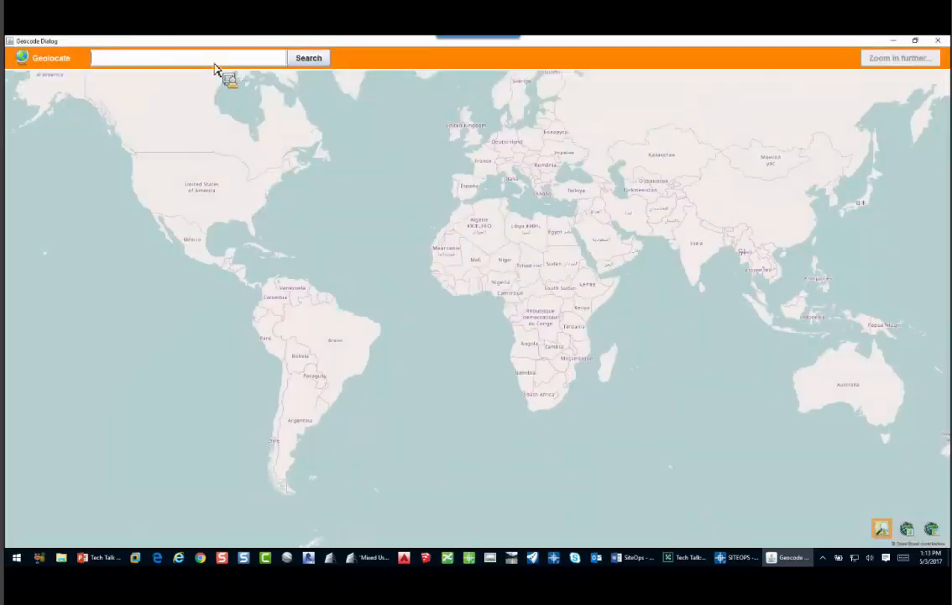
text(blakney heath rd, charlot)
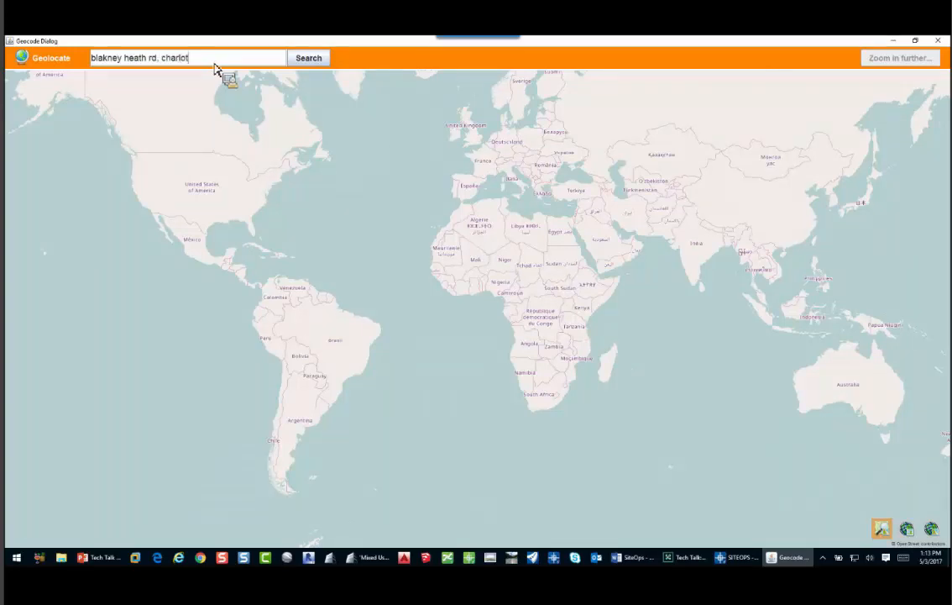
text(te, nc)
key(Return)
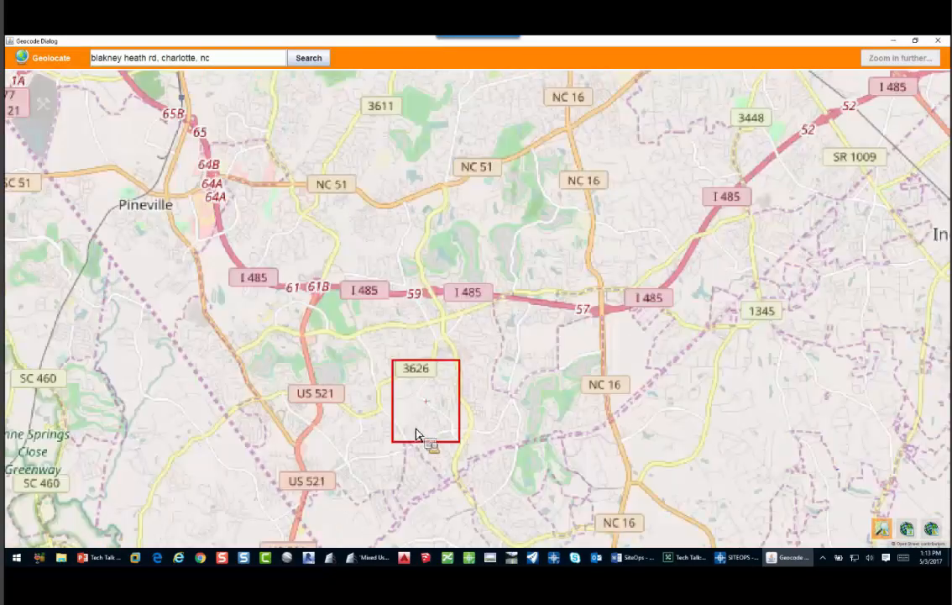
- Show aerial imagery, frame the wooded tract beside the school and running track, and select it as the project location
scroll(416, 434, up, 1)
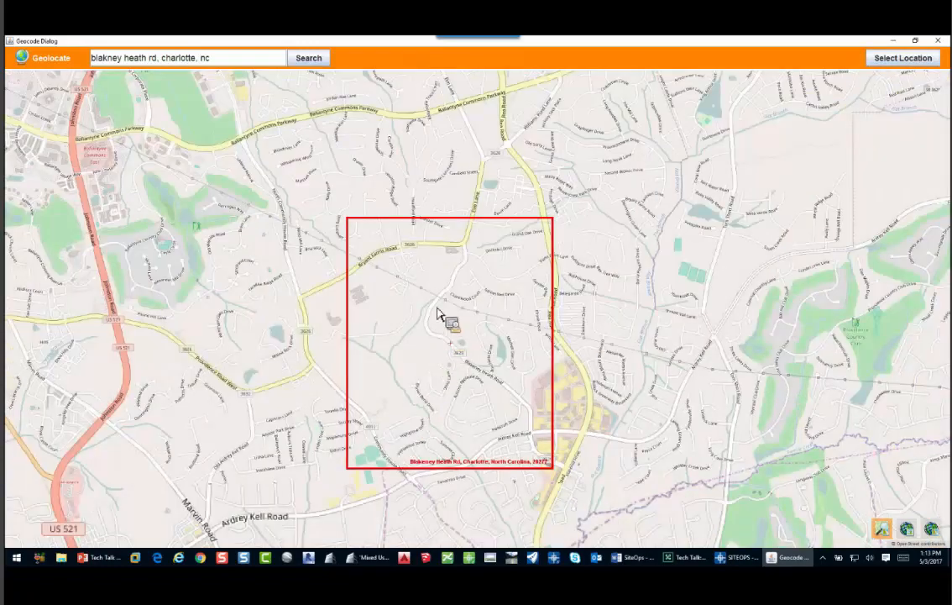
scroll(547, 293, up, 1)
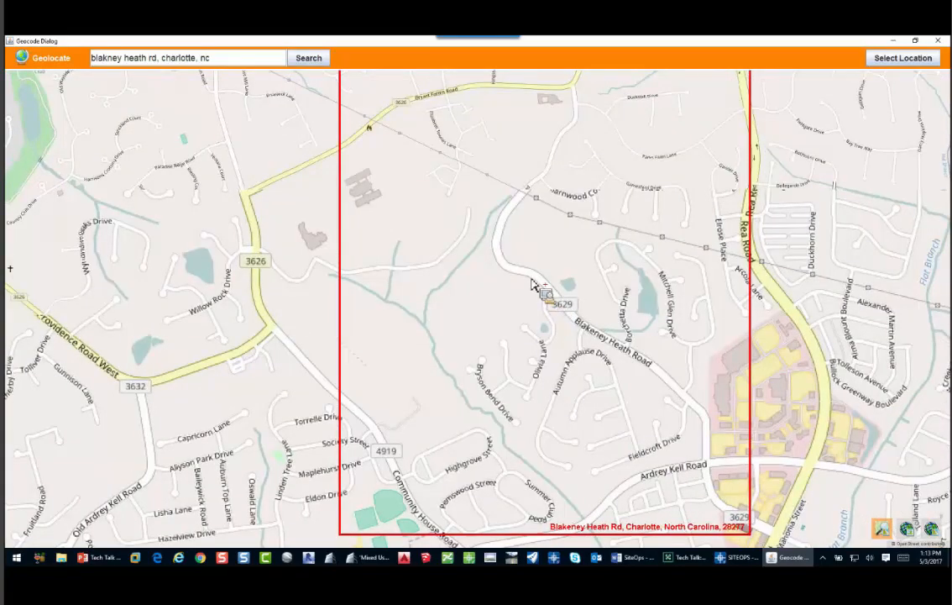
scroll(436, 288, up, 1)
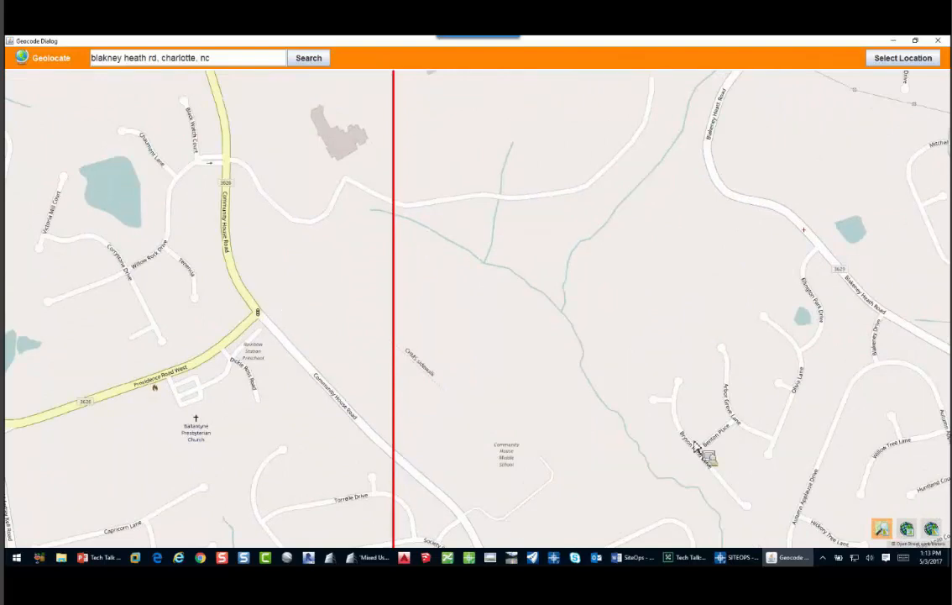
click(907, 529)
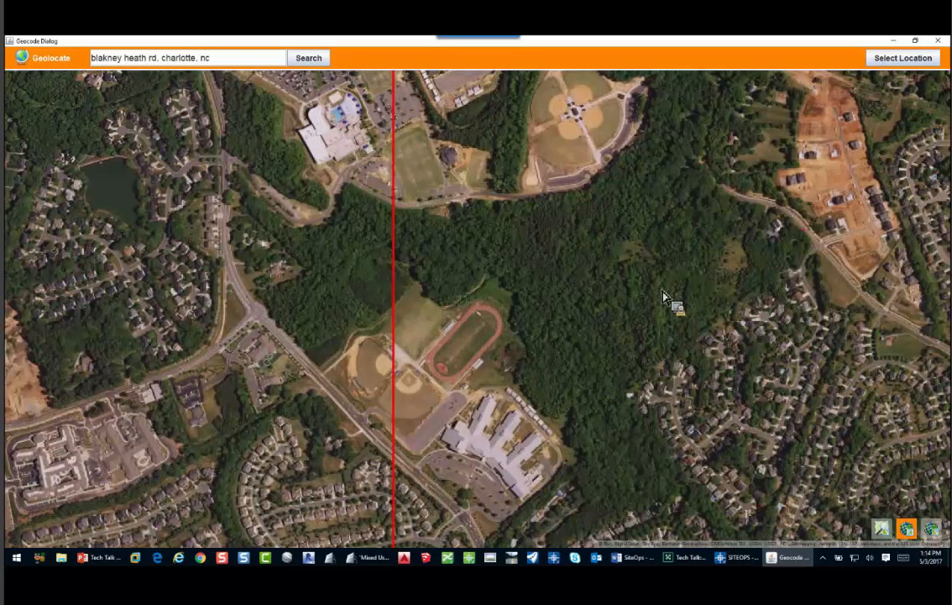
drag(663, 296, 658, 291)
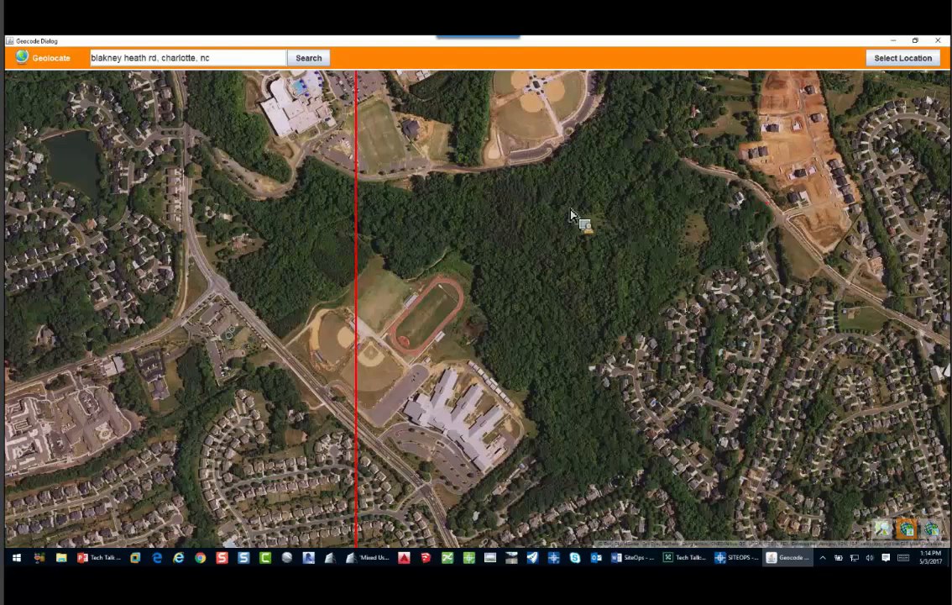
drag(570, 209, 553, 210)
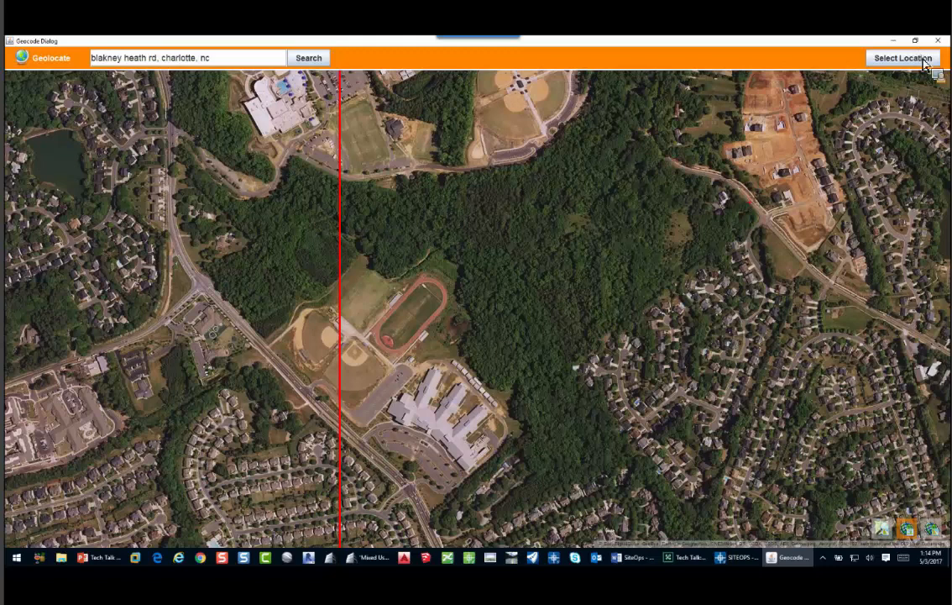
click(924, 63)
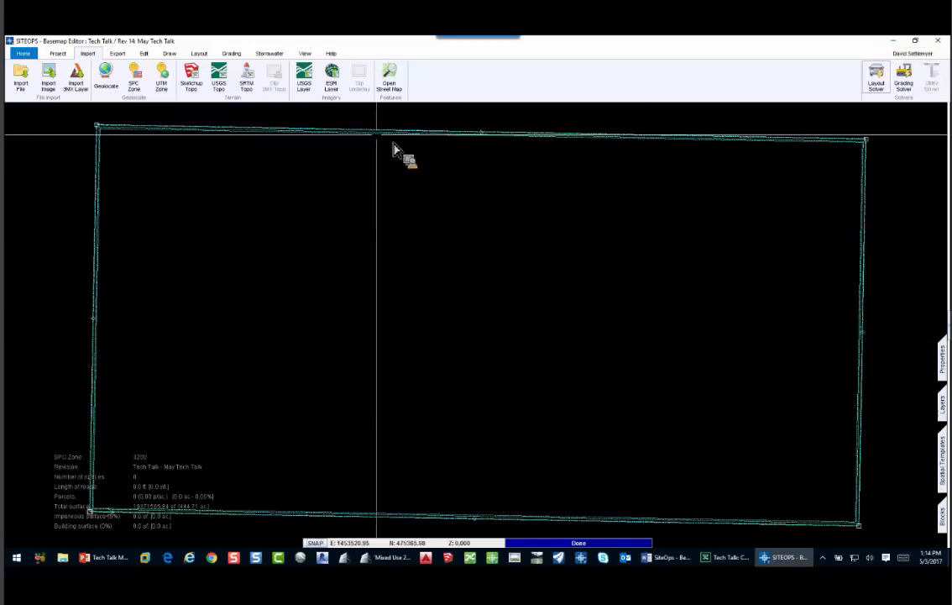
- Import the USGS topography and the ESRI imagery layer for the geolocated site
click(219, 80)
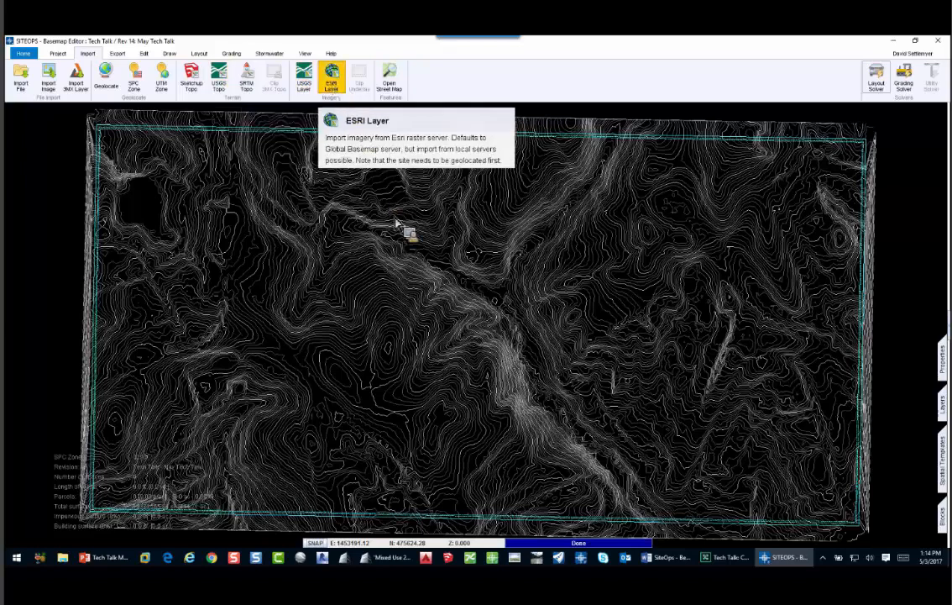
click(463, 409)
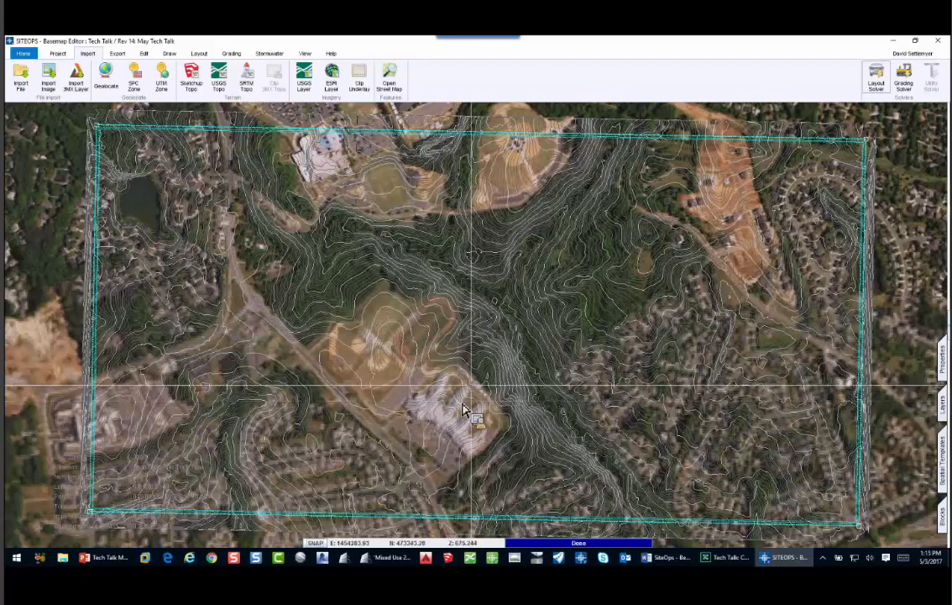
- Clip the ESRI imagery into an underlay image of the site and hide the existing grade contours
scroll(475, 401, up, 2)
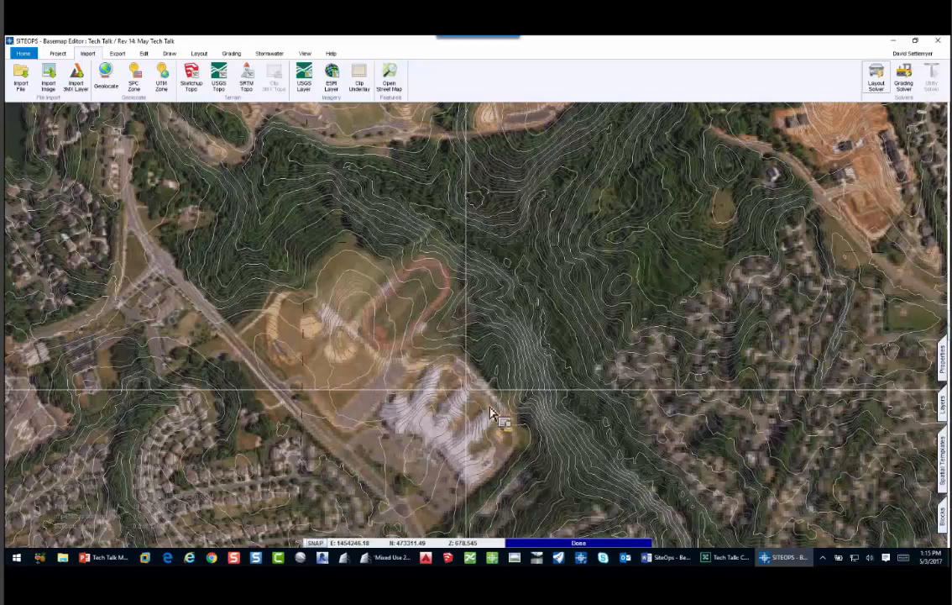
scroll(489, 412, up, 4)
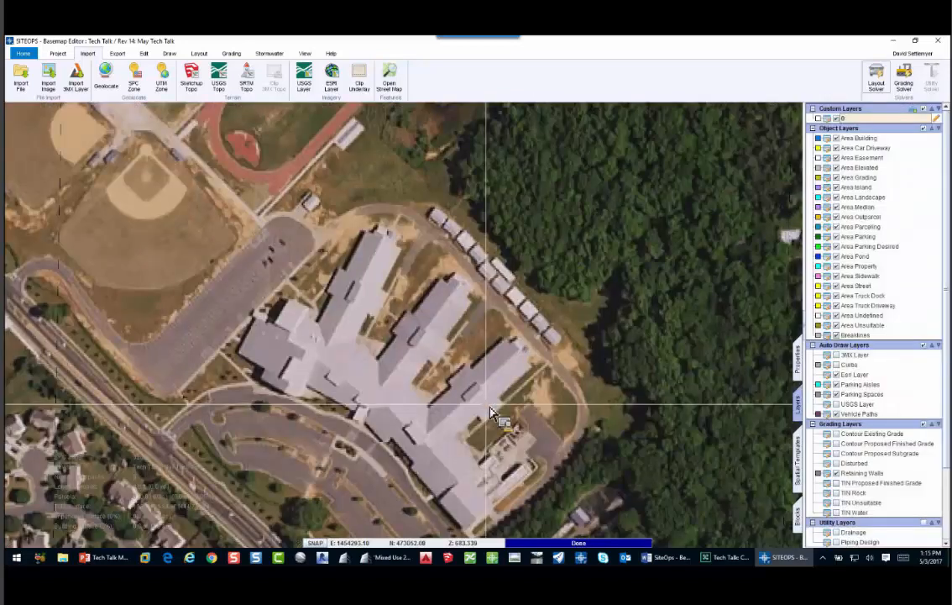
scroll(492, 412, down, 4)
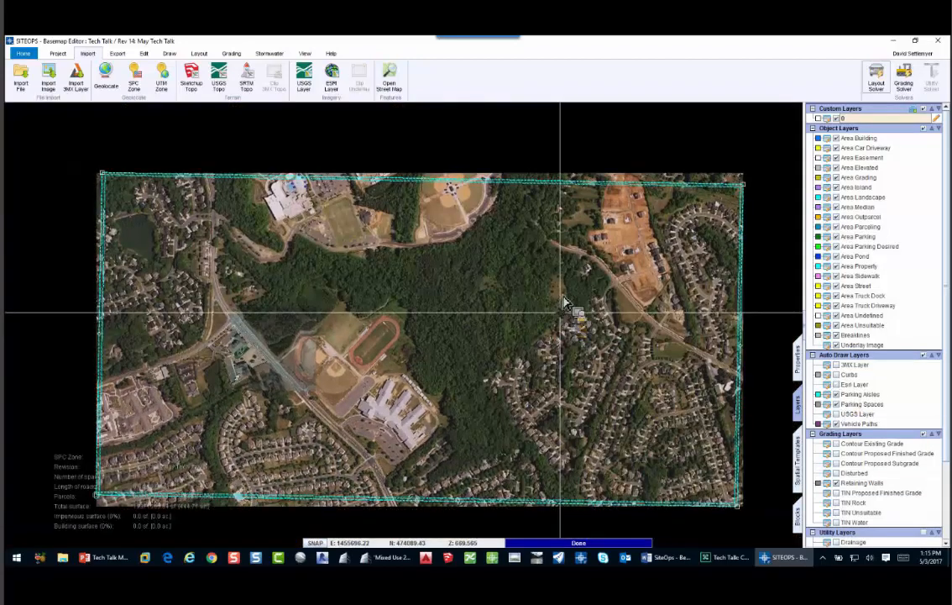
middle_drag(563, 296, 564, 285)
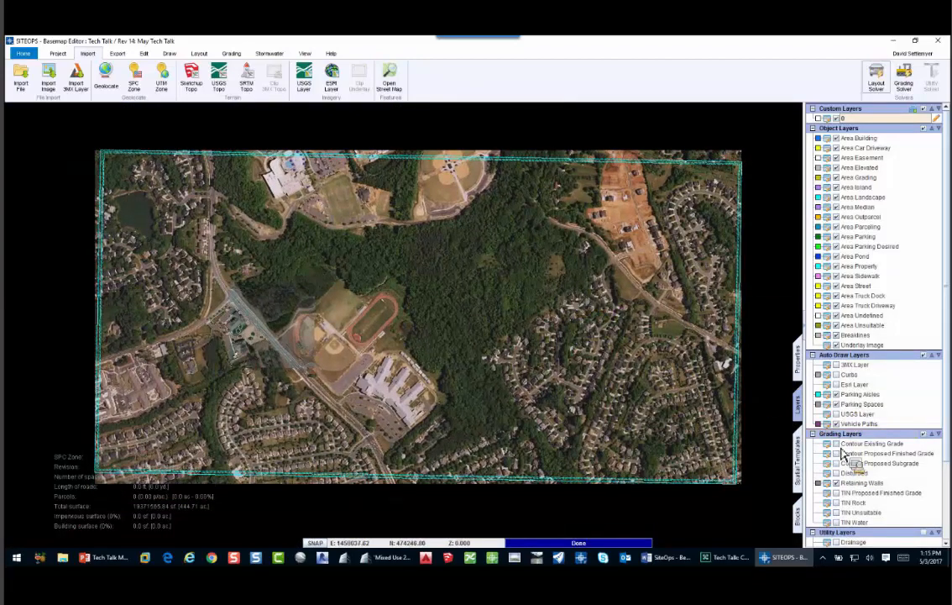
click(836, 444)
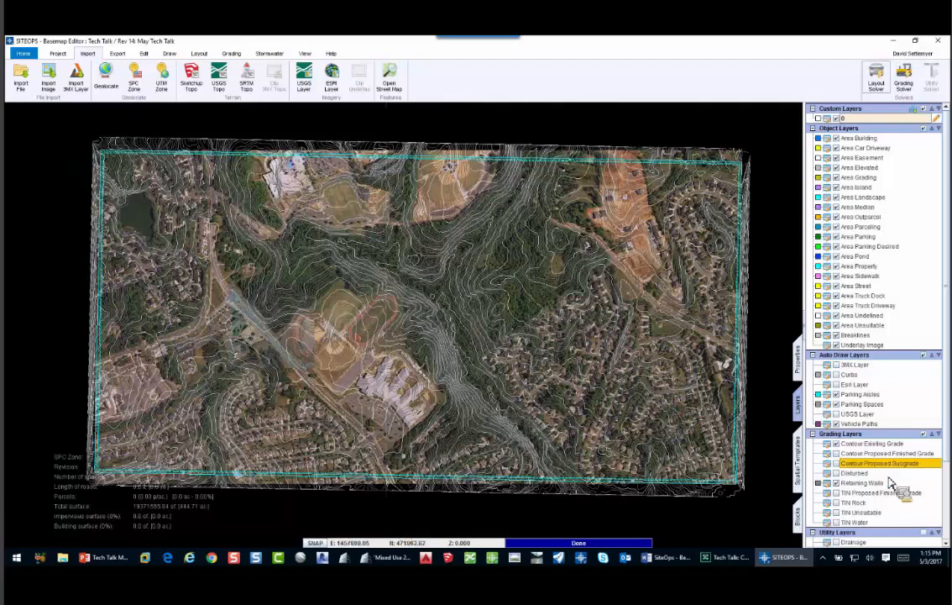
click(837, 444)
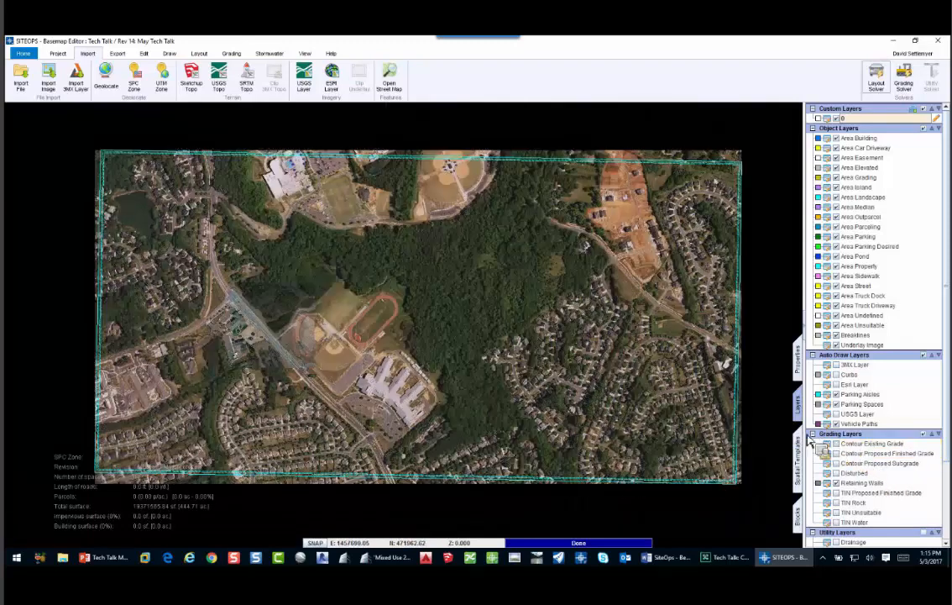
- Import the parcel lines from Parcel_NoData.shp, found in the Mecklenburg NC folder of GIS Data Sets on drive D
click(26, 80)
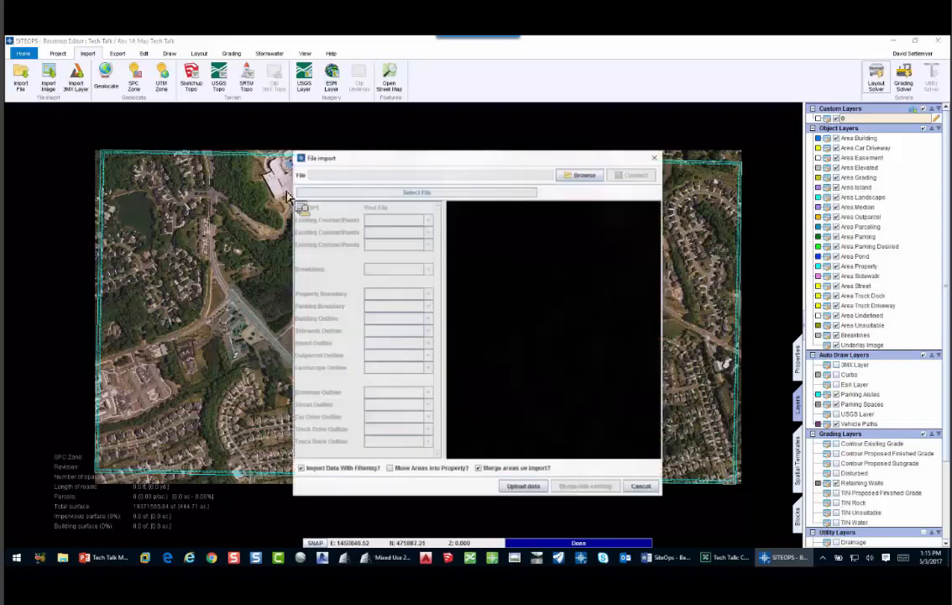
click(585, 180)
click(482, 262)
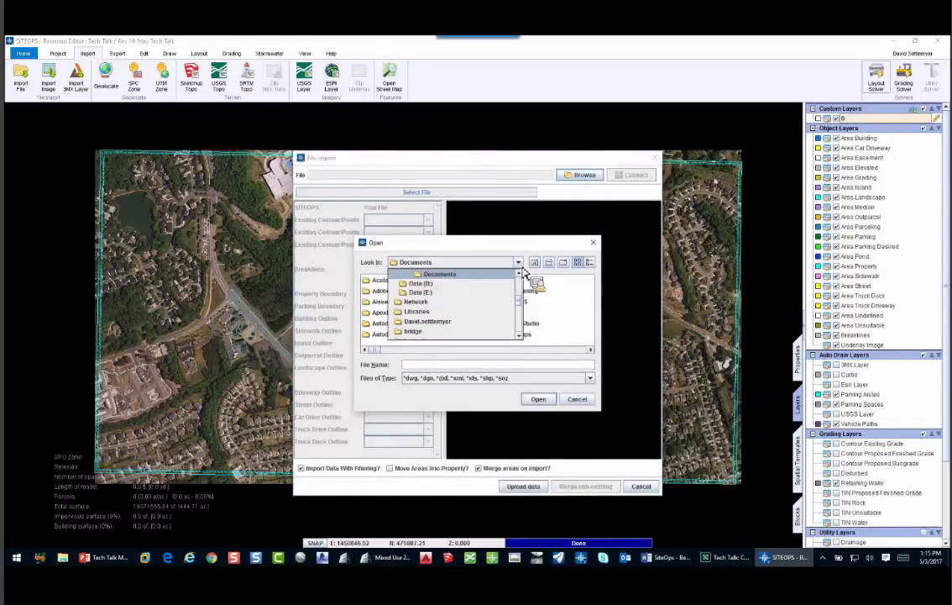
click(475, 283)
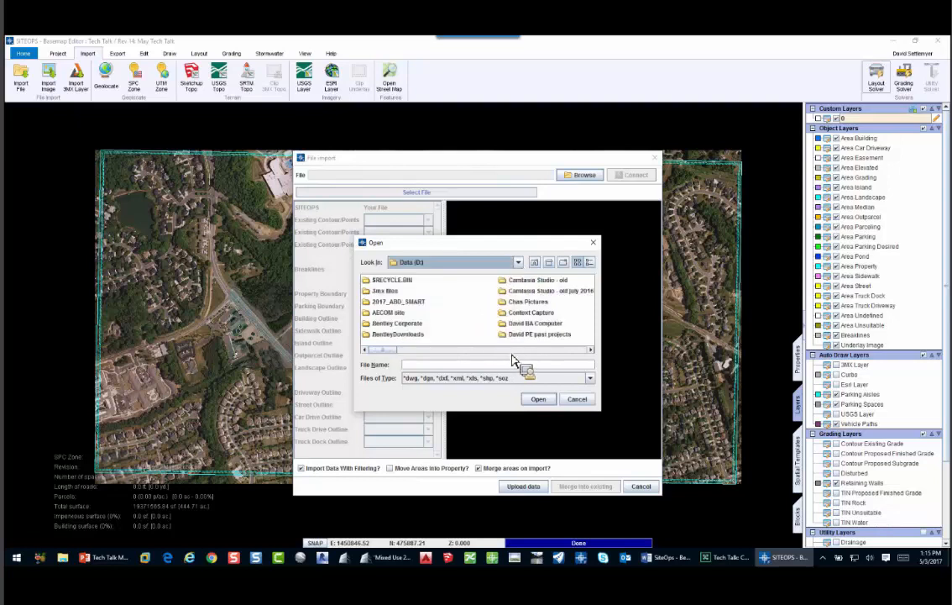
scroll(515, 359, down, 2)
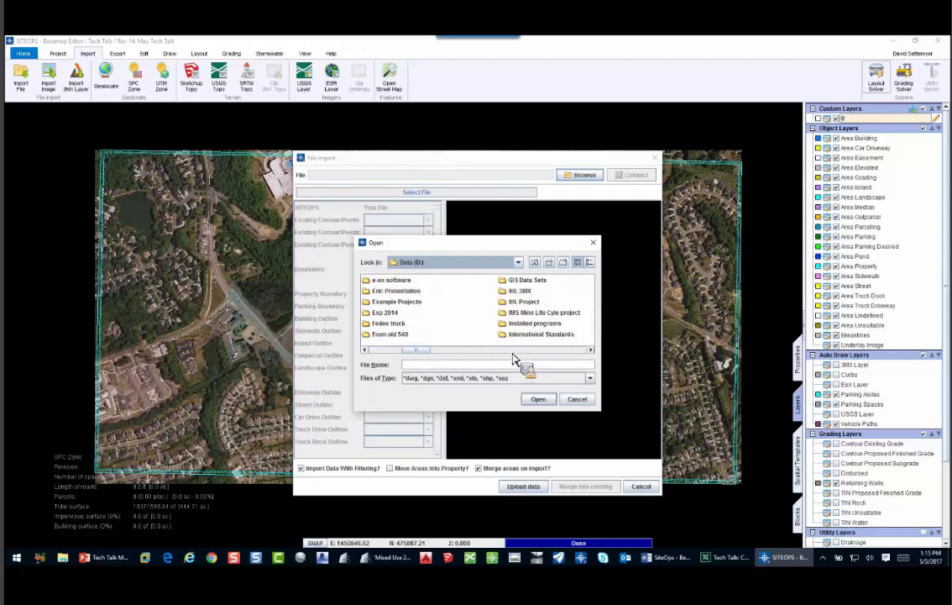
double_click(537, 280)
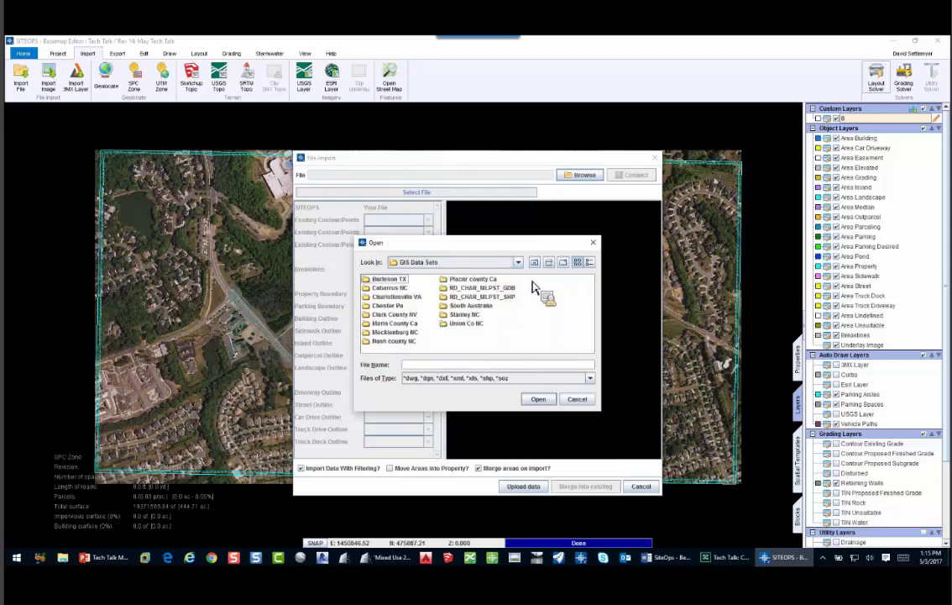
click(411, 331)
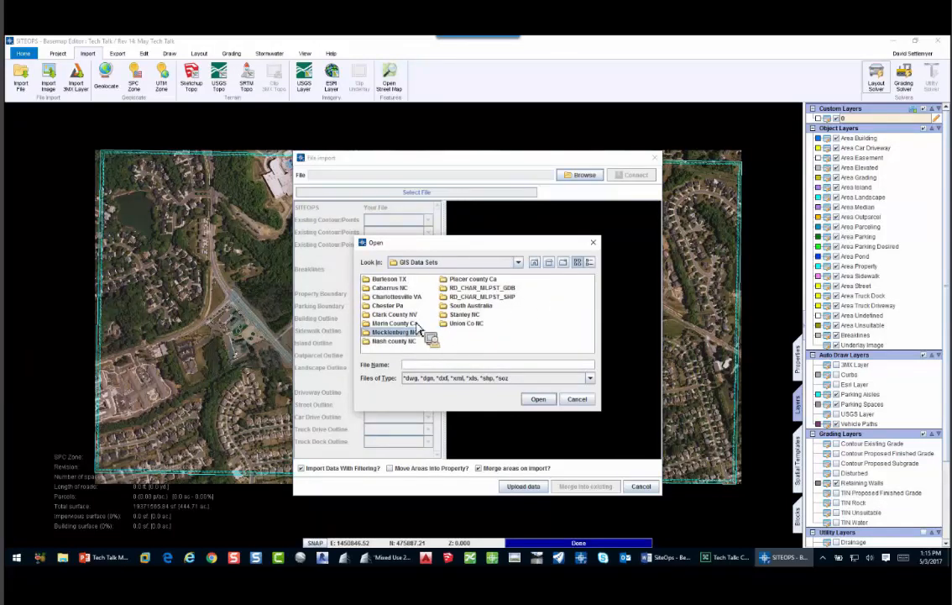
double_click(410, 307)
click(408, 283)
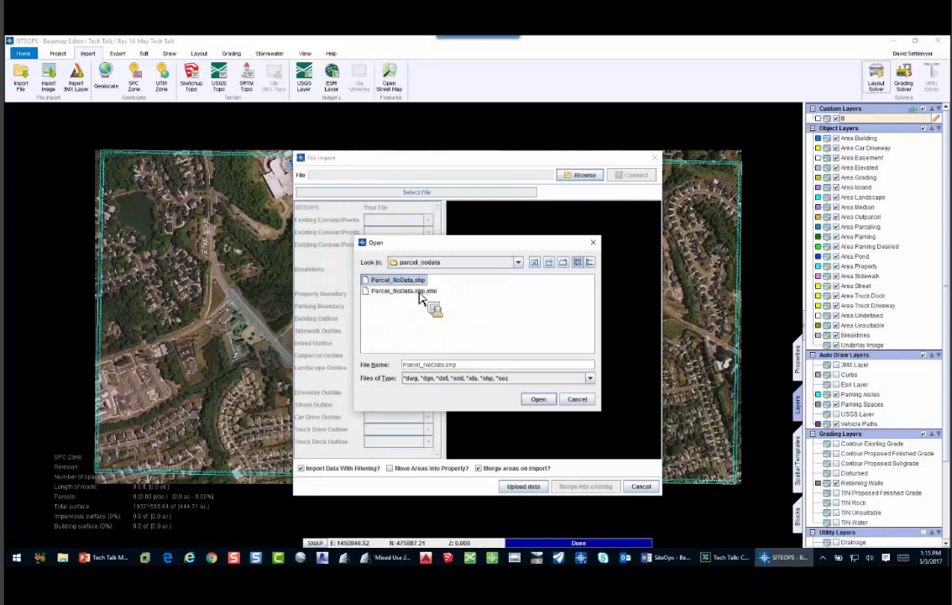
key(Return)
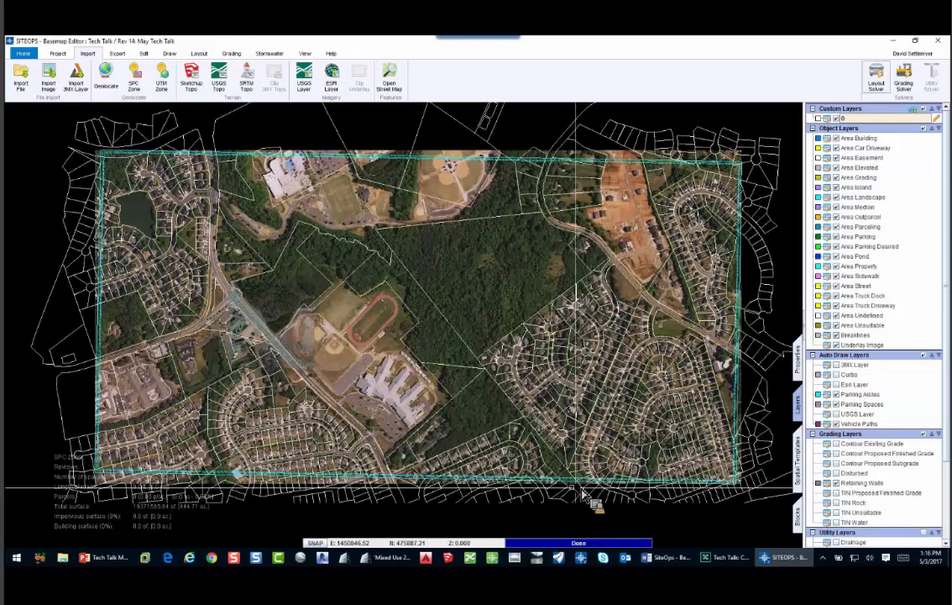
- Chain parcel sides around the wooded tract beside the running track, starting from its northern edge and continuing around to the northwest corner
scroll(510, 317, down, 1)
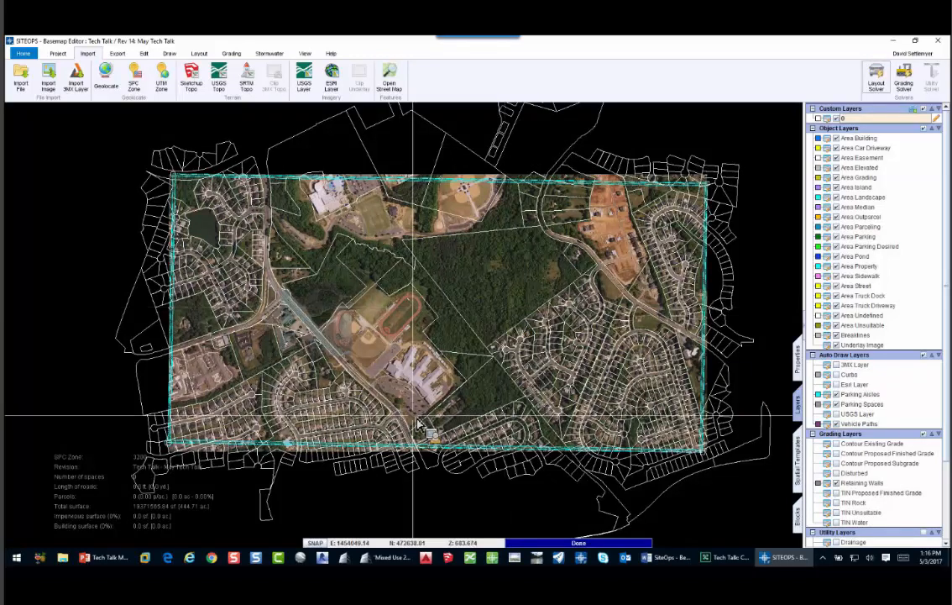
scroll(473, 300, up, 2)
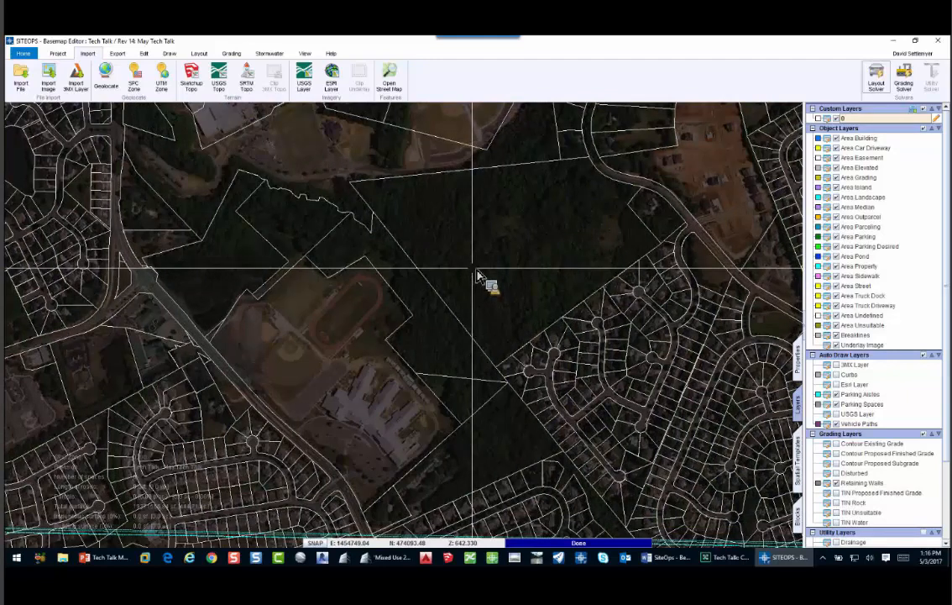
right_click(463, 225)
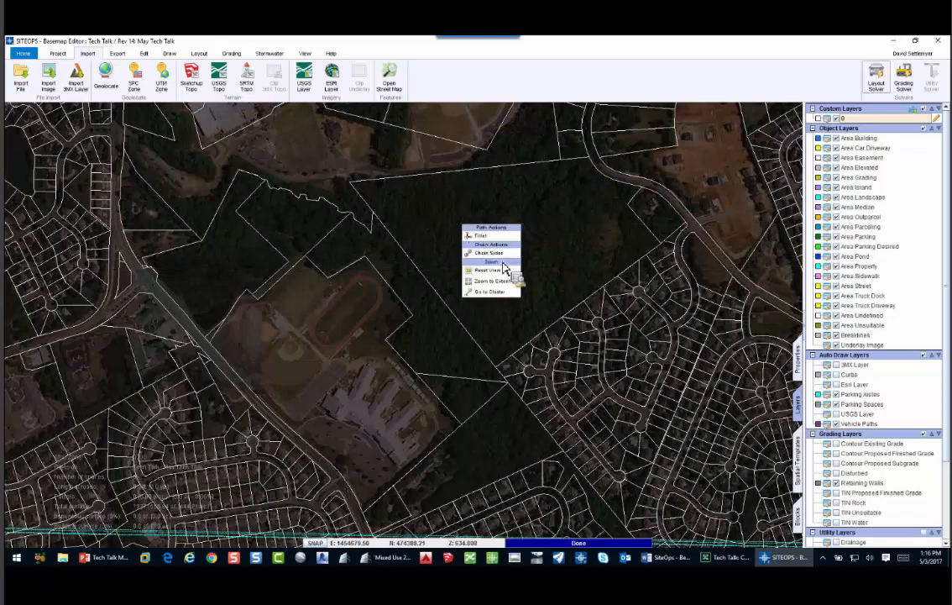
click(490, 252)
click(438, 179)
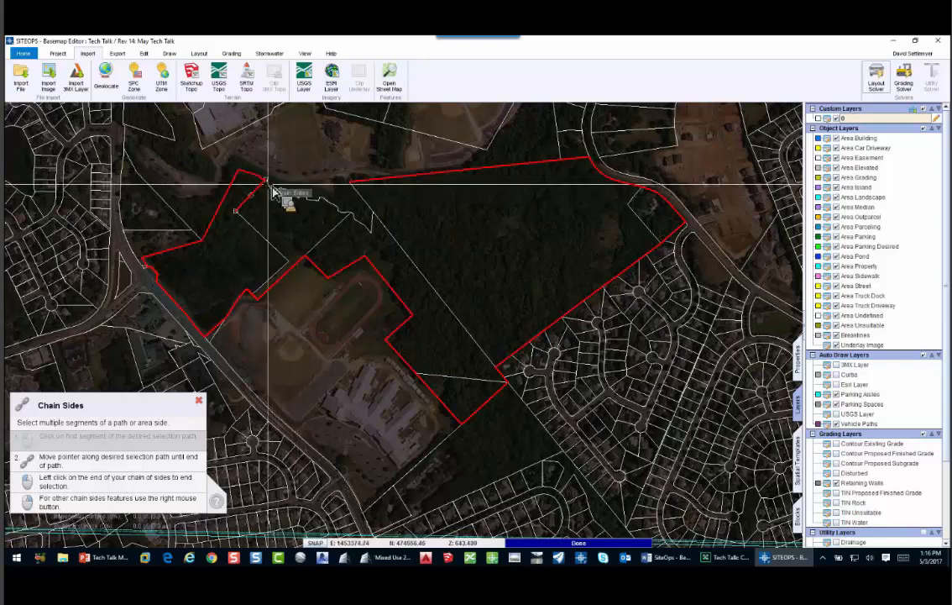
- Continue the chain along the jagged northwest boundary to its starting side and finish it as a closed path
scroll(271, 188, up, 3)
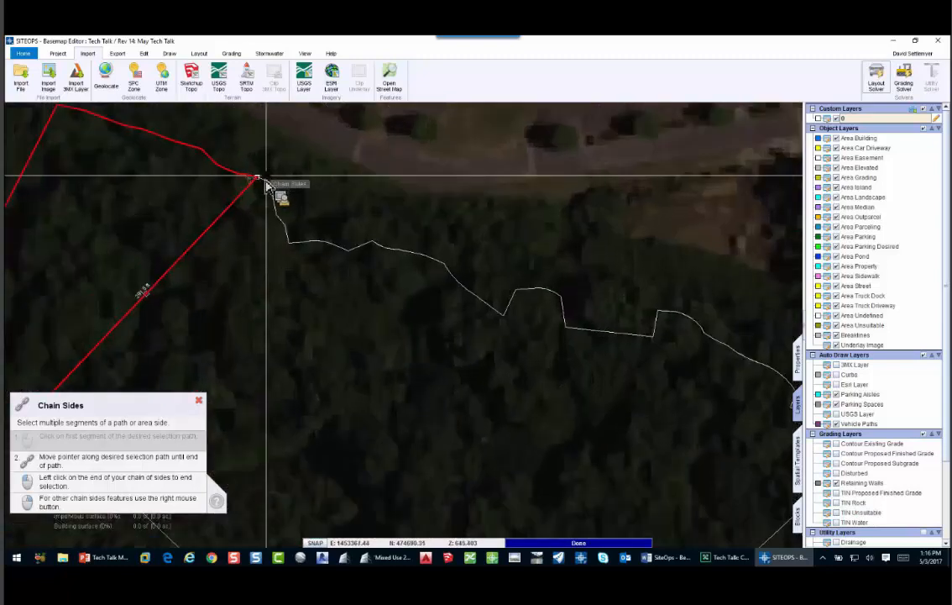
scroll(264, 187, up, 2)
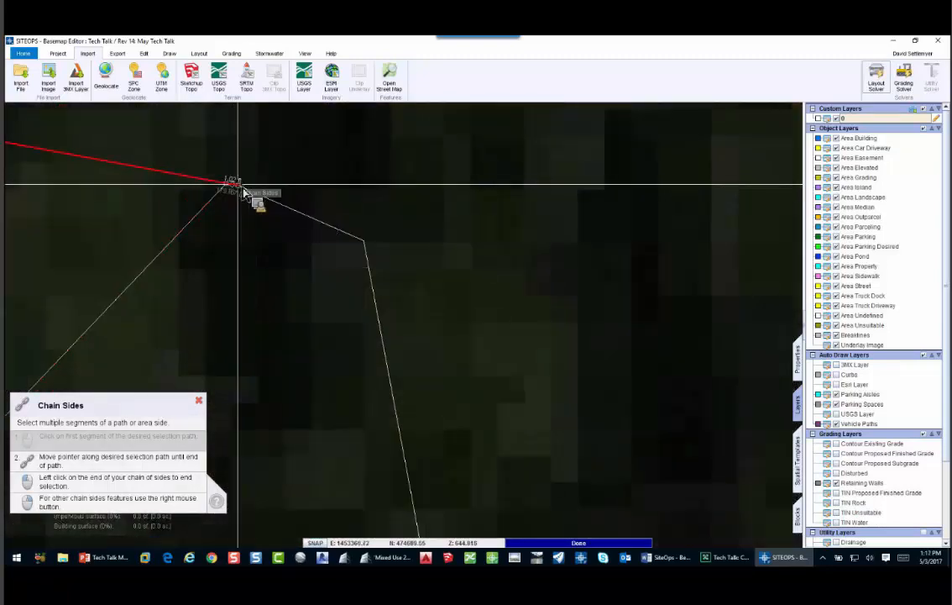
scroll(323, 230, down, 4)
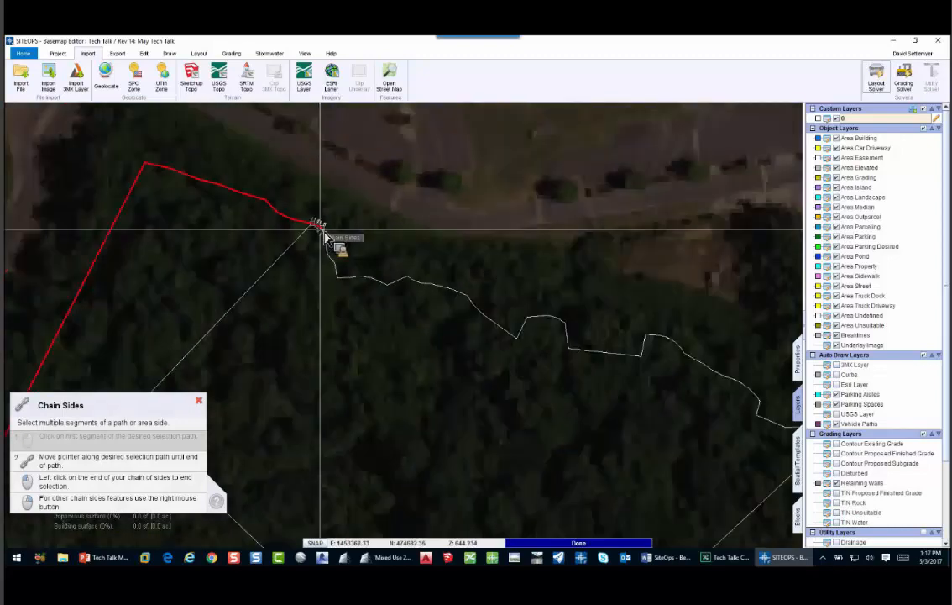
scroll(326, 238, down, 2)
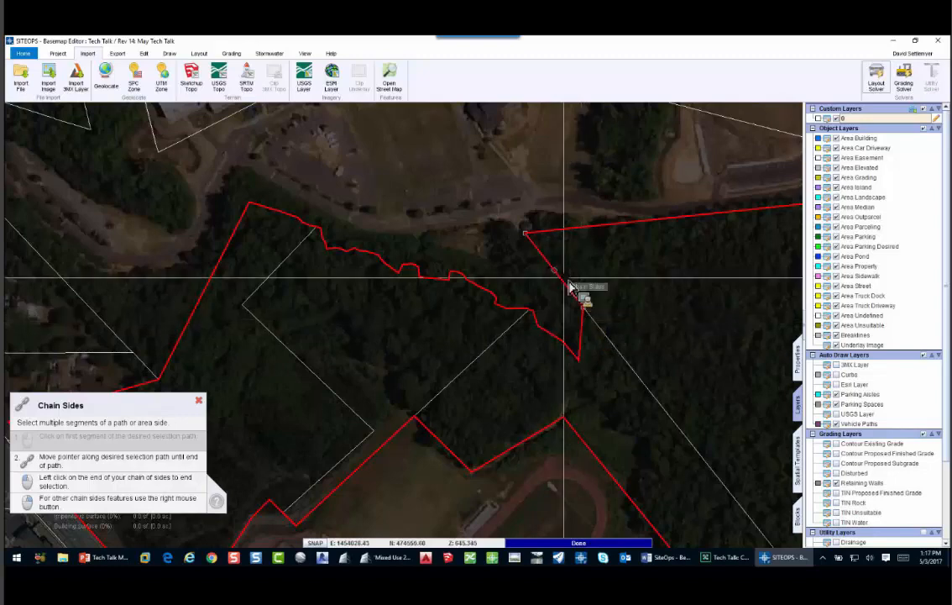
scroll(555, 268, down, 6)
scroll(555, 268, up, 1)
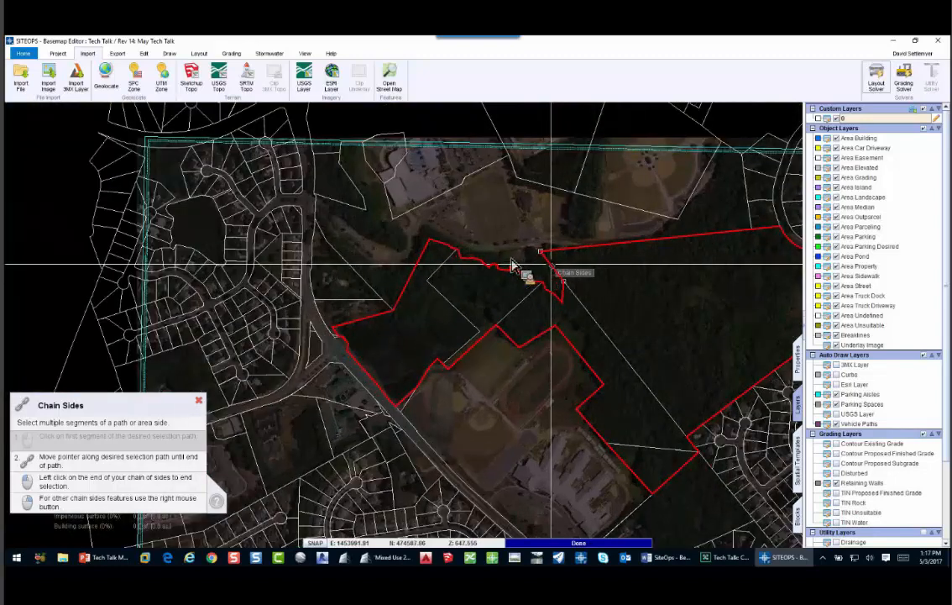
right_click(428, 249)
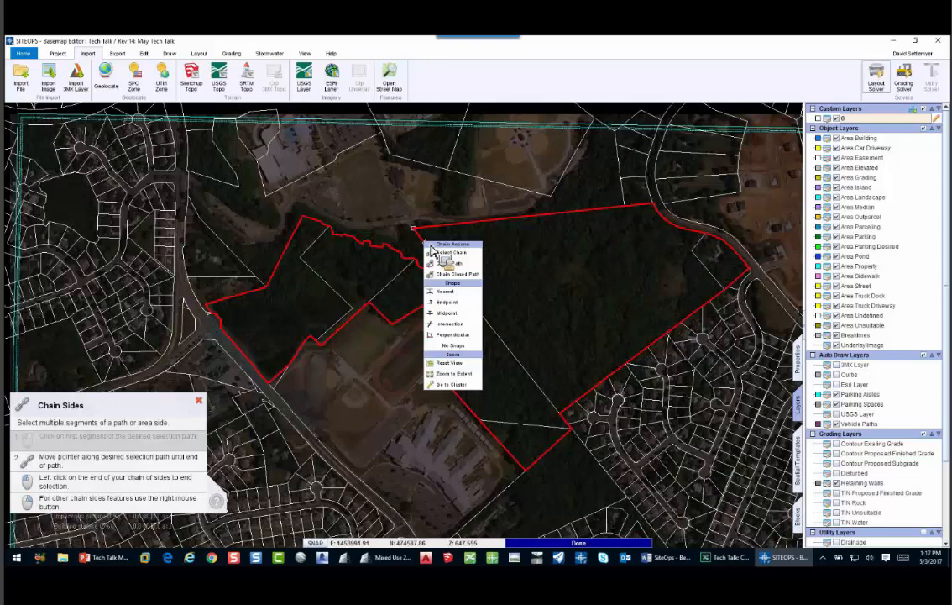
click(479, 275)
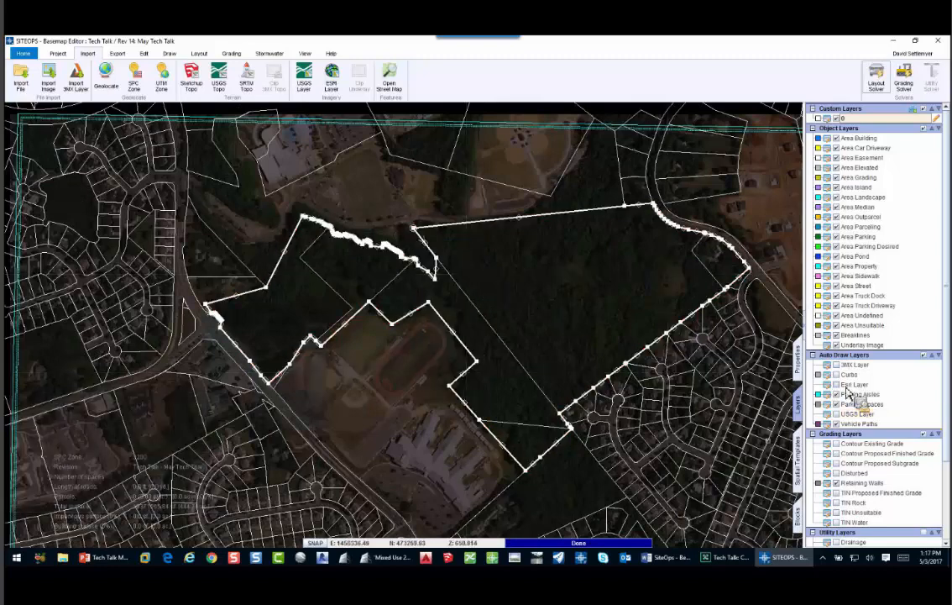
- Convert the chained closed path around the wooded tract to an area and deselect it
click(798, 363)
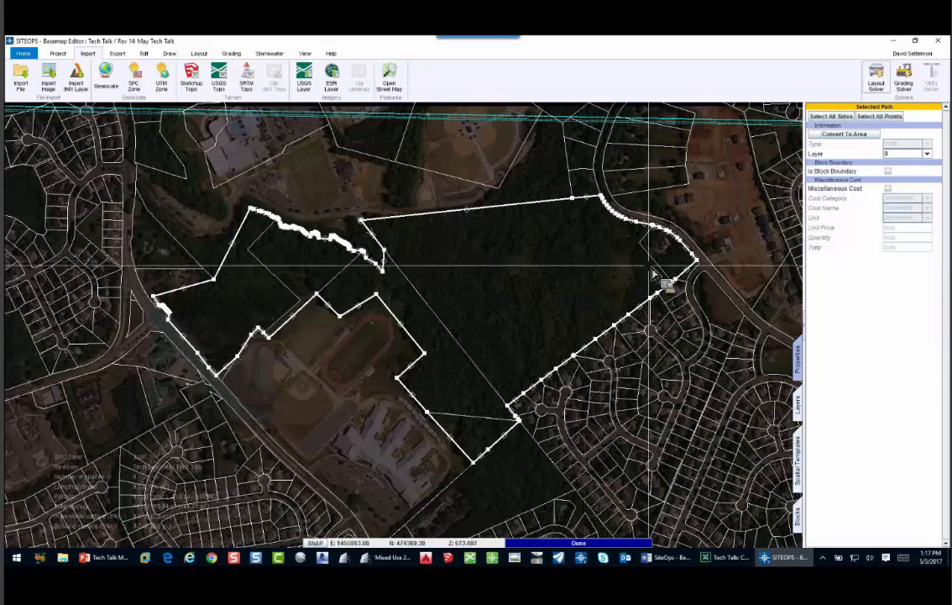
click(847, 135)
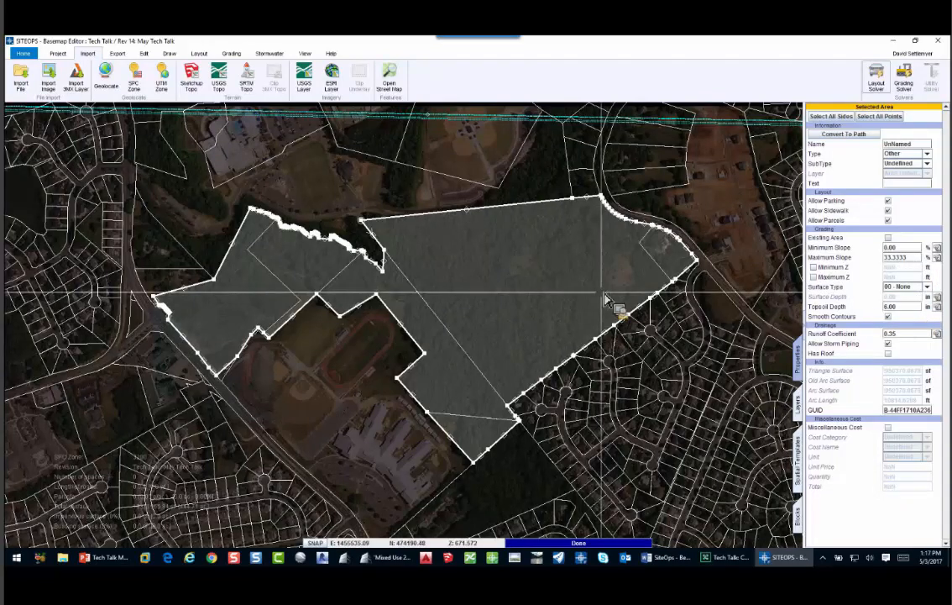
click(555, 232)
key(Escape)
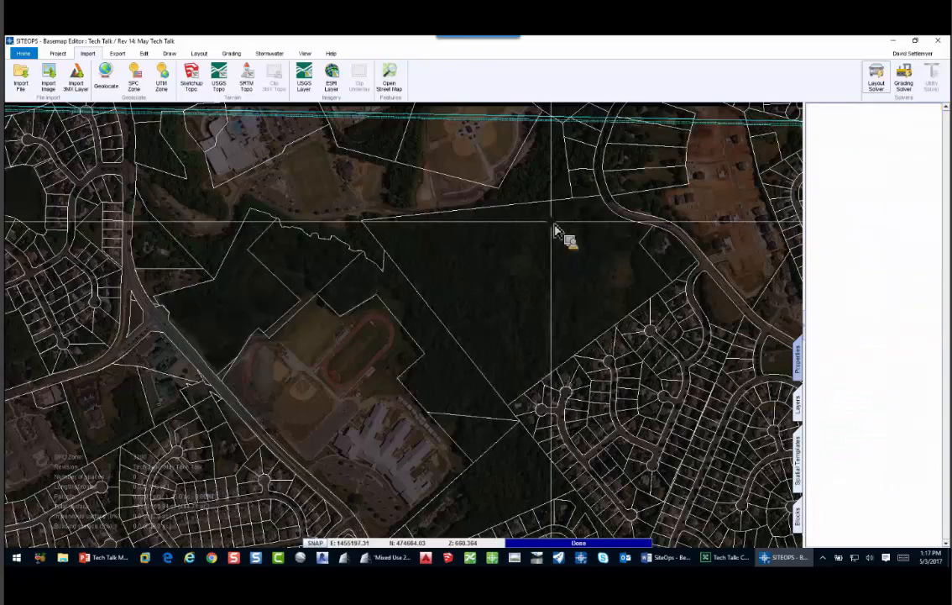
- Use the new wooded-tract area as the project's property boundary
click(514, 244)
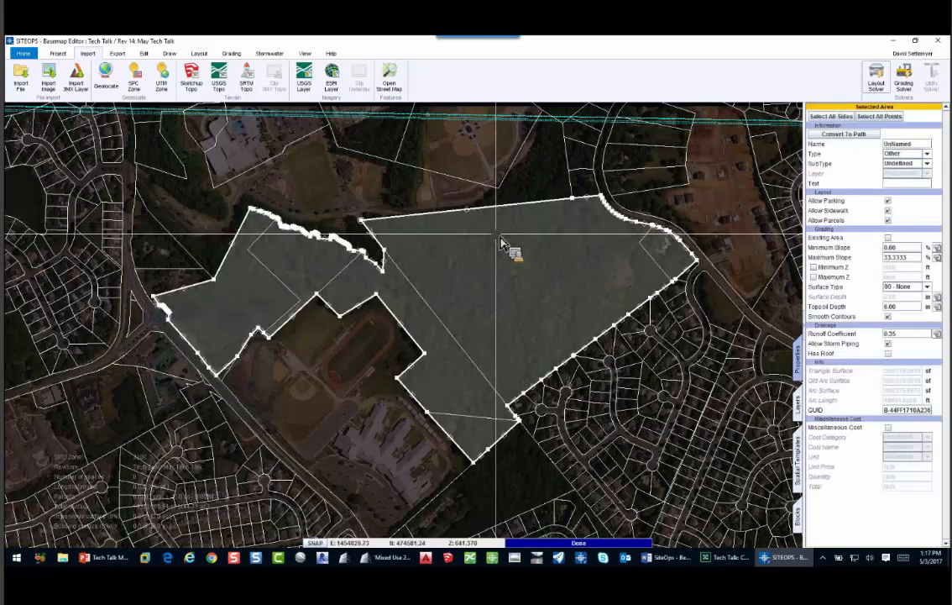
key(s)
key(u)
key(s)
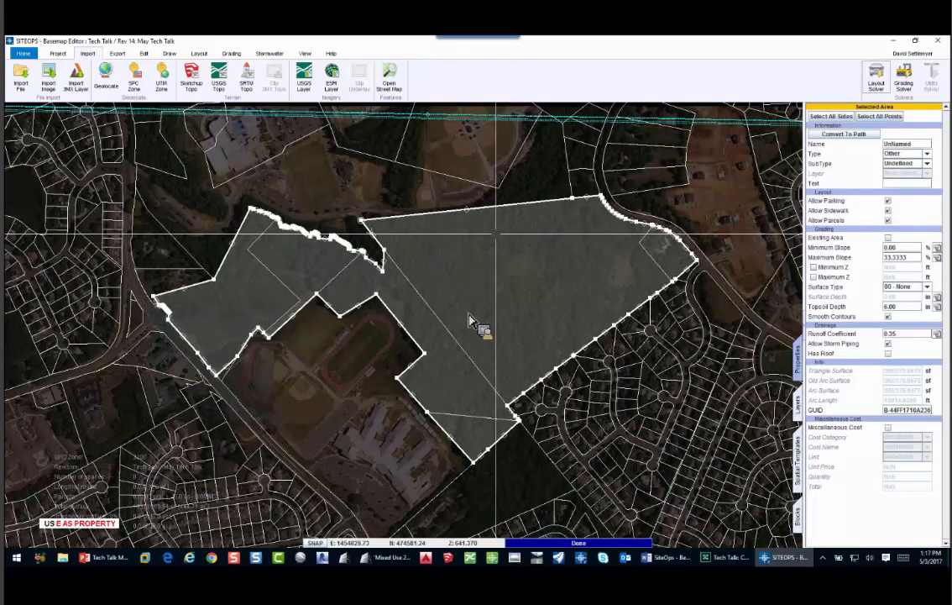
key(Return)
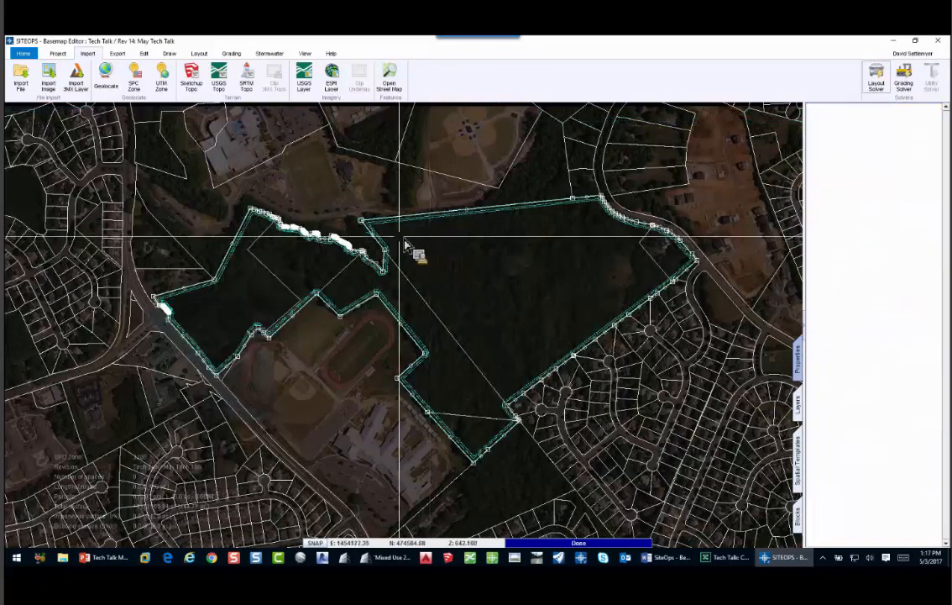
- Set the parking and building setbacks to 0 ft on all sides of the property area
scroll(403, 245, up, 3)
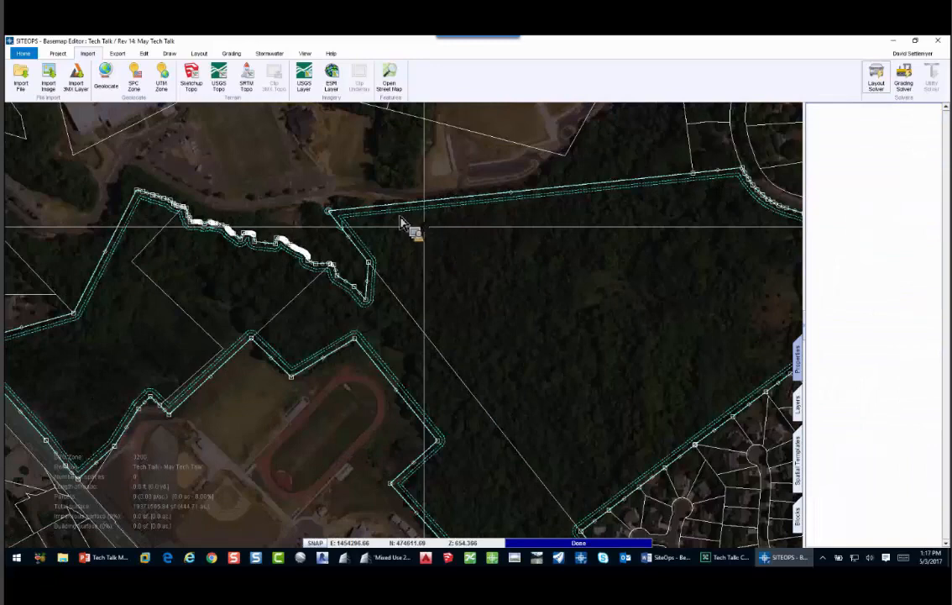
middle_drag(692, 202, 519, 172)
scroll(519, 172, down, 1)
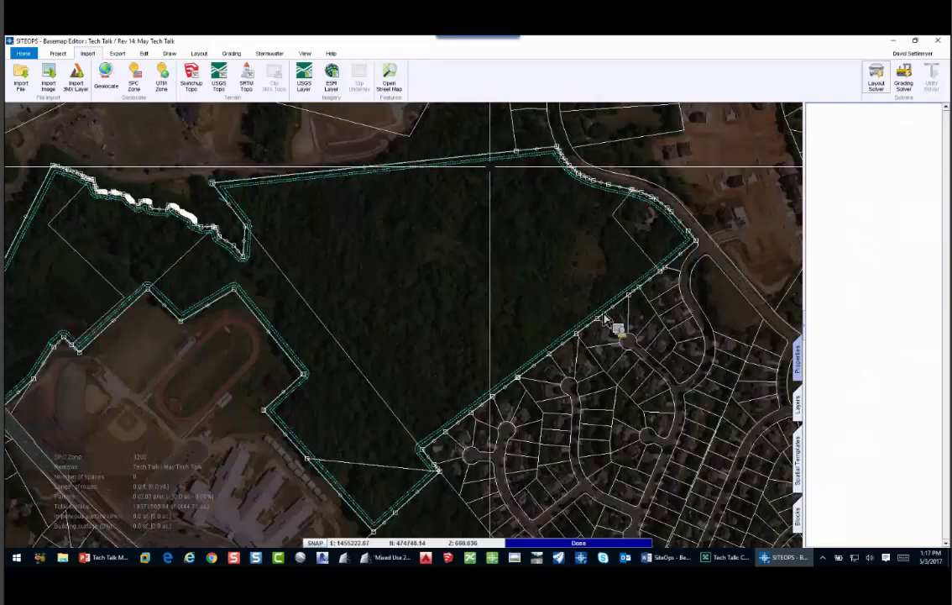
click(623, 249)
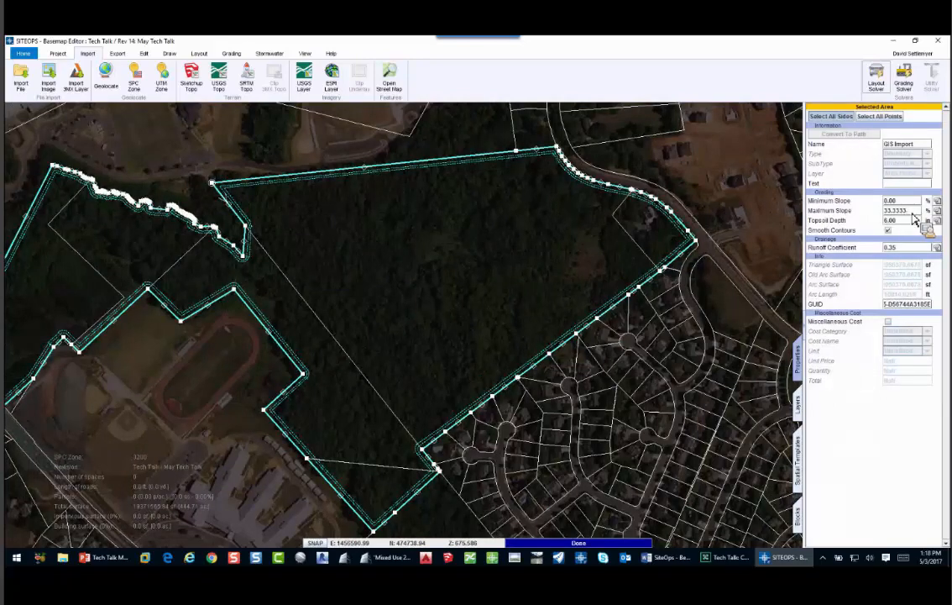
click(840, 117)
drag(912, 192, 866, 198)
text(0)
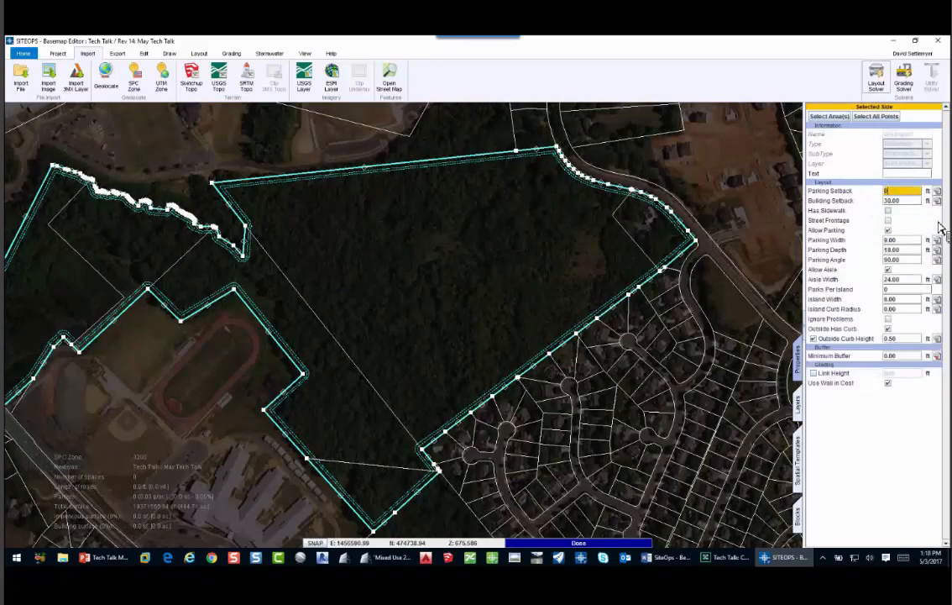
click(542, 273)
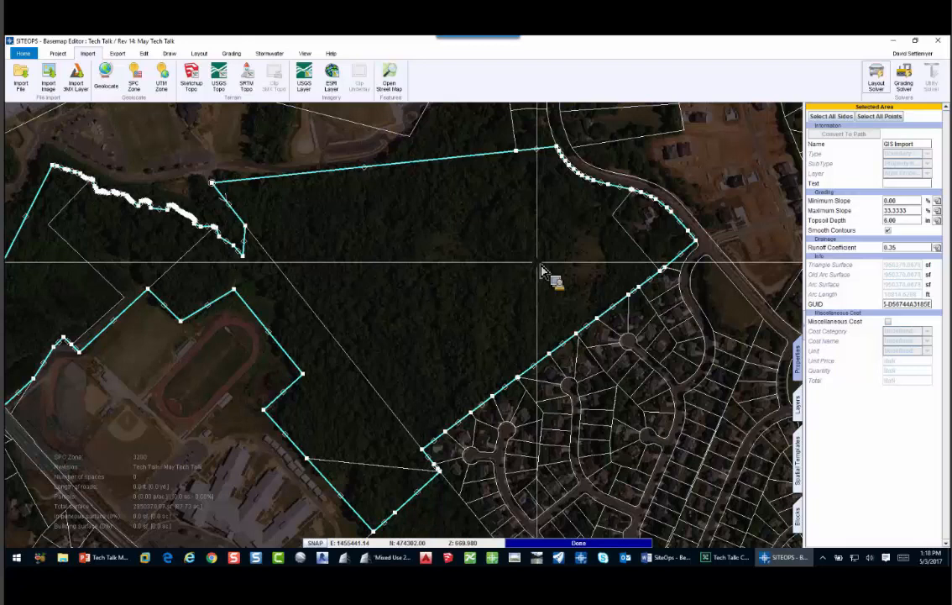
key(Escape)
- Display the existing grade contours to review the site's terrain, and hide them again
scroll(537, 264, down, 1)
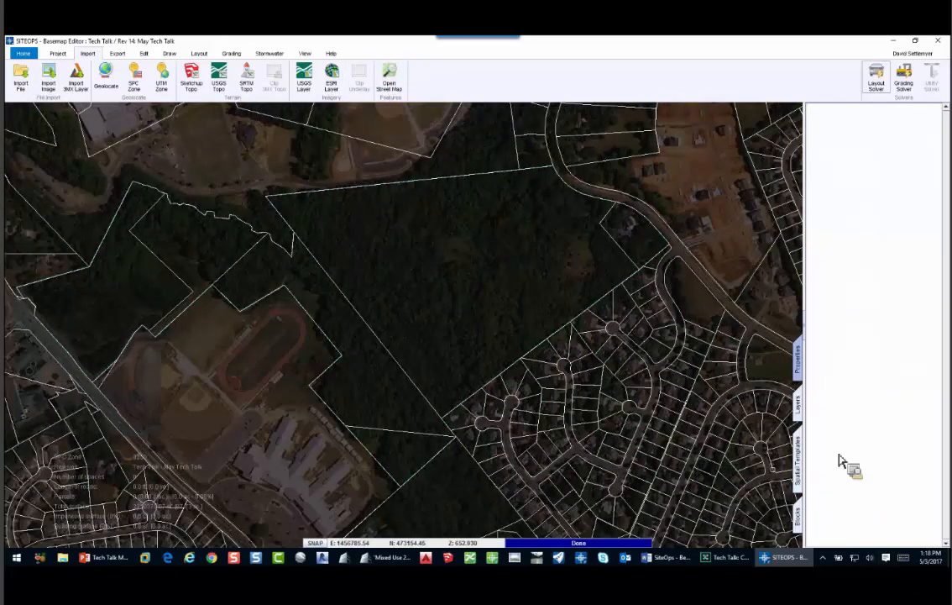
click(799, 410)
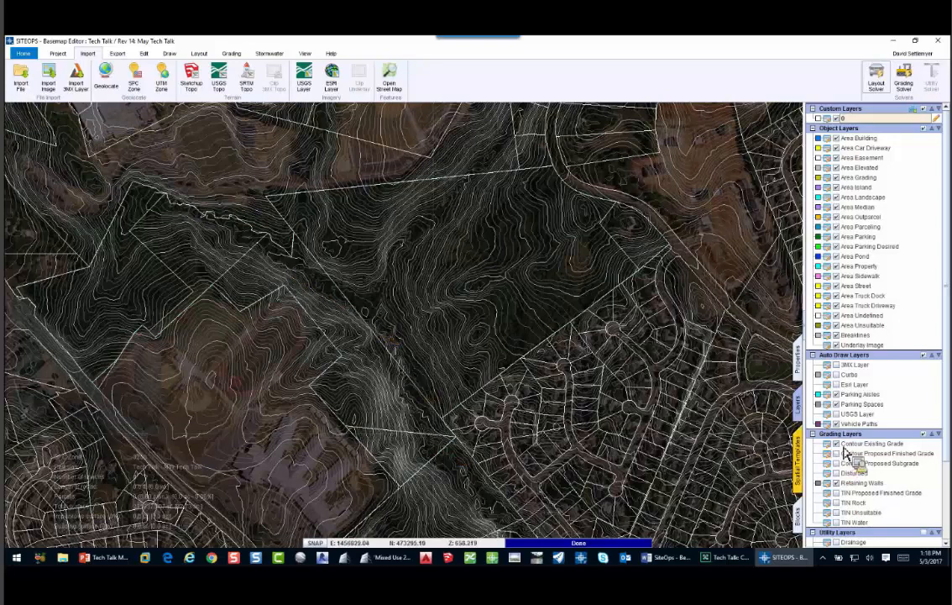
click(843, 451)
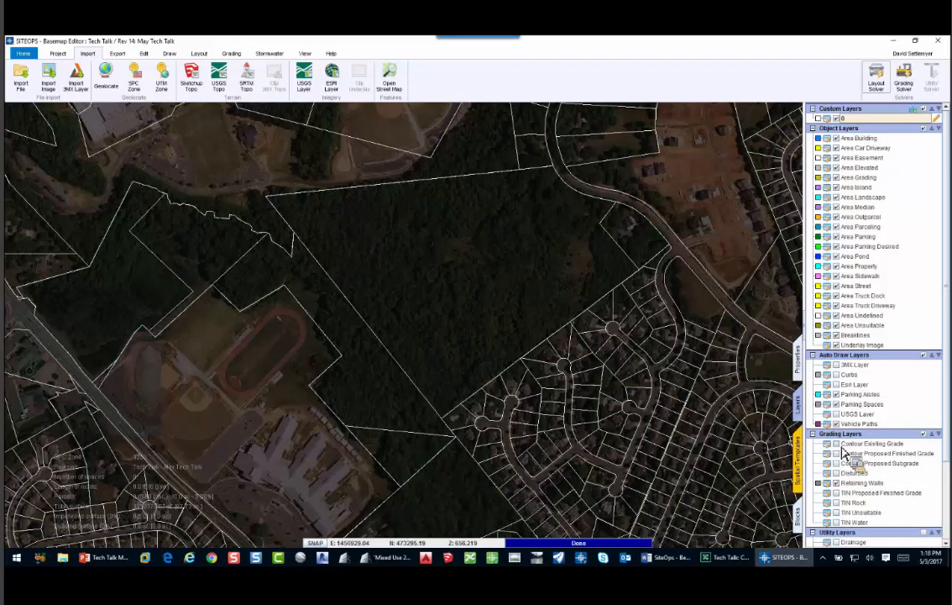
- Import the OpenStreetMap features for the site and hide the OpenStreet - Roads layer
click(402, 85)
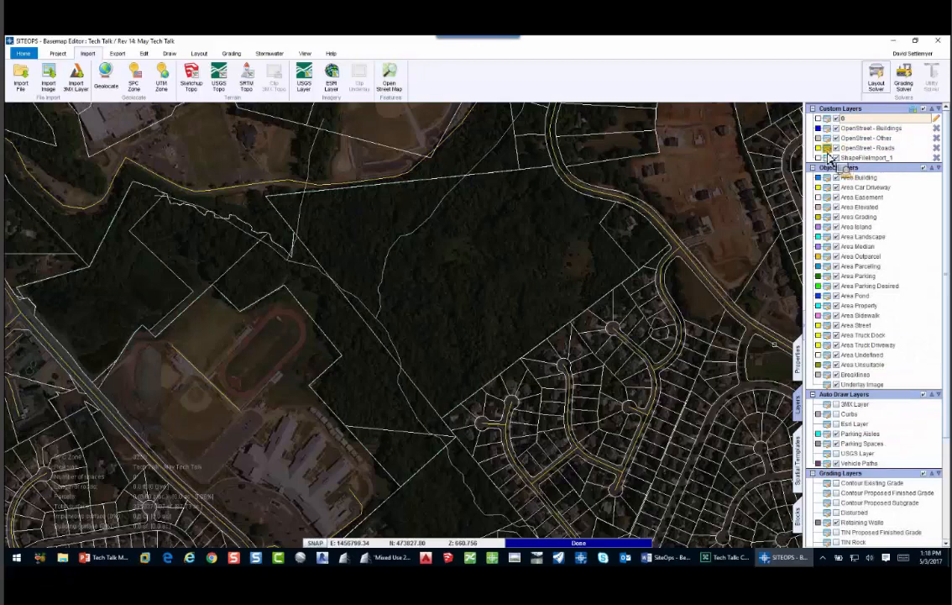
click(831, 158)
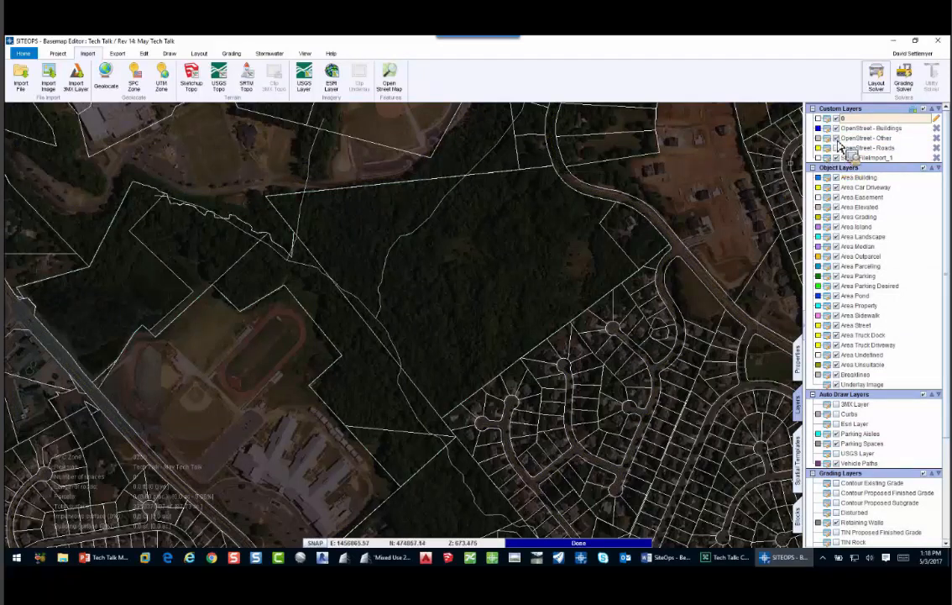
- Change the colour of the OpenStreet - Other layer to blue
click(828, 139)
click(394, 186)
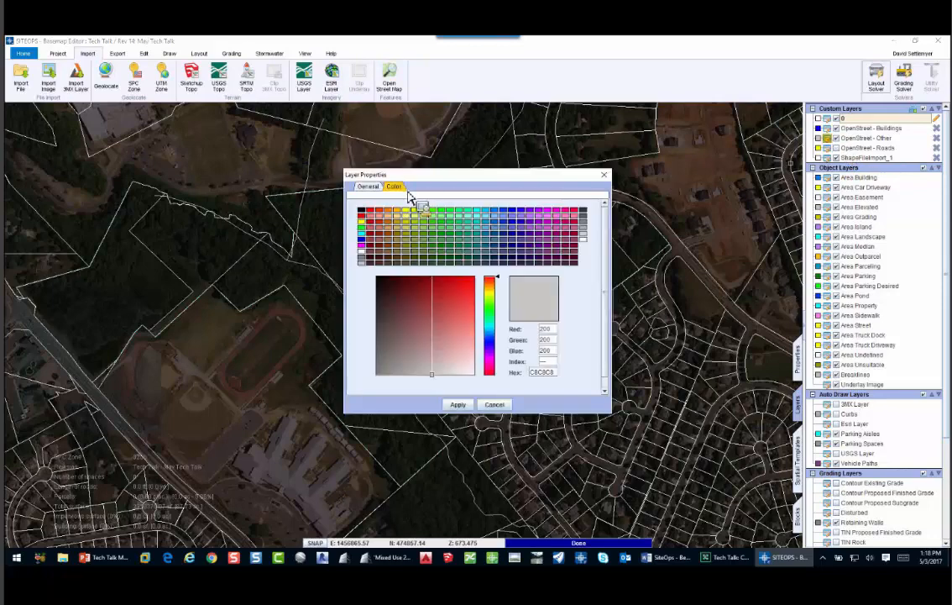
click(361, 240)
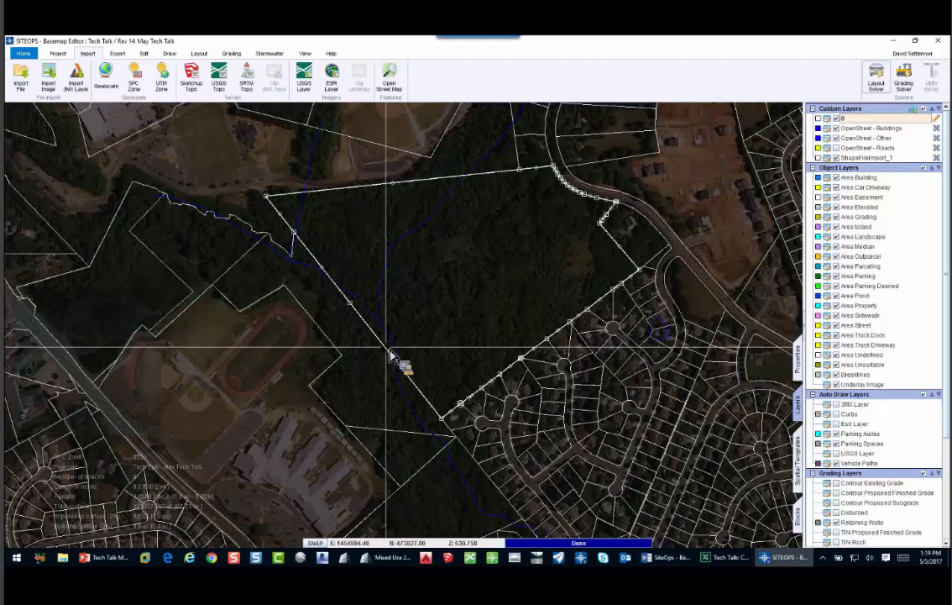
- Hide the imported parcel lines on the ShapeFileImport_1 layer, keeping the property boundary displayed
click(392, 358)
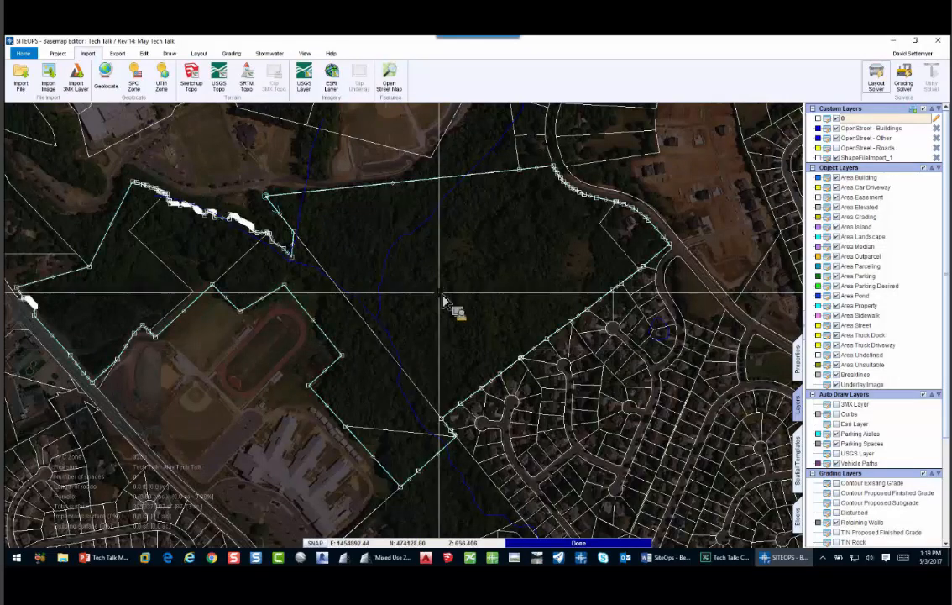
key(Escape)
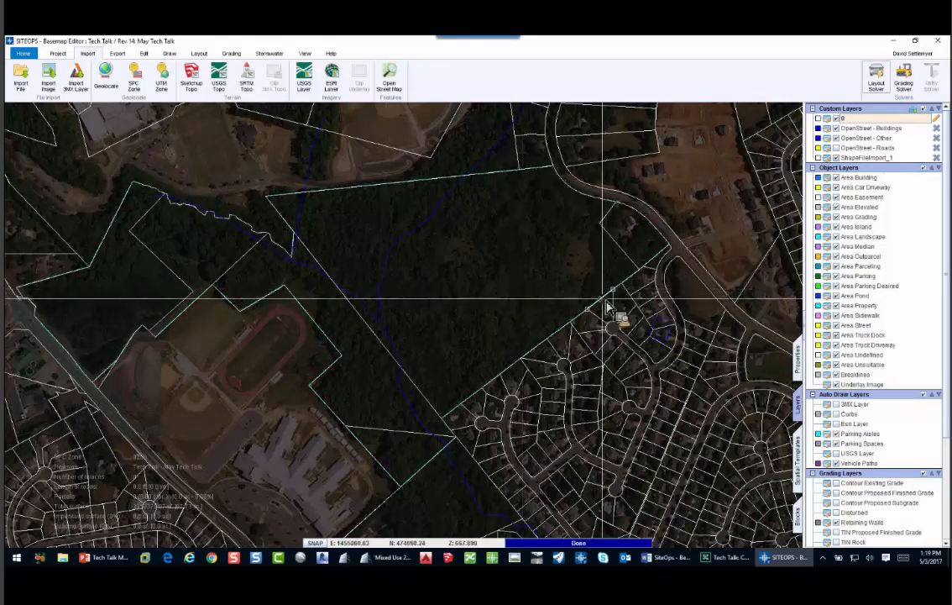
click(836, 157)
click(632, 276)
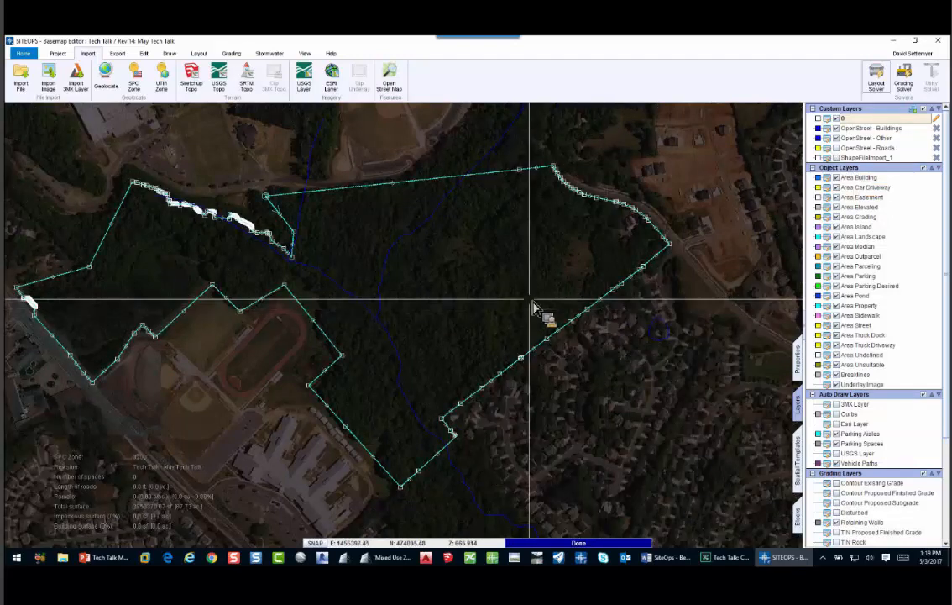
middle_drag(529, 299, 561, 290)
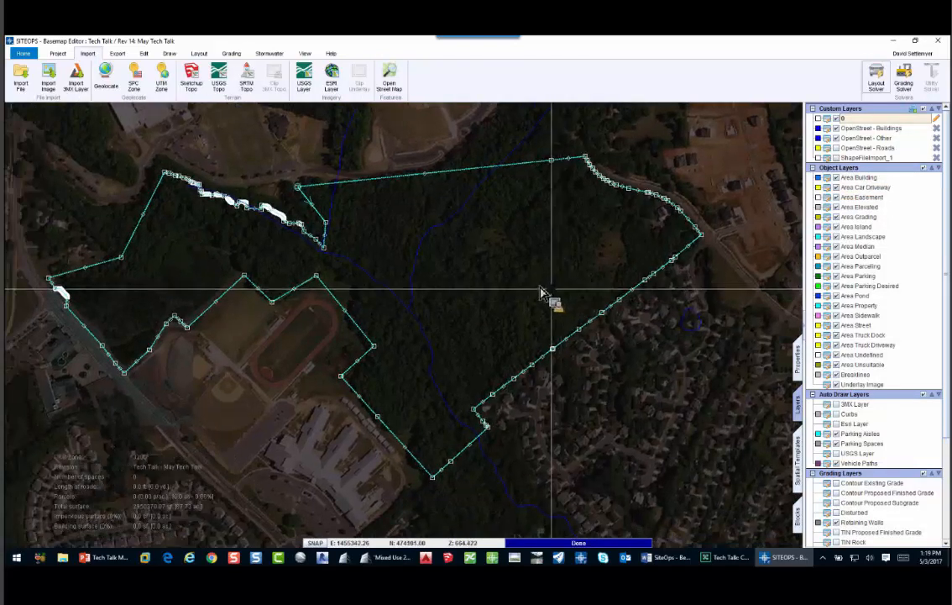
key(Left)
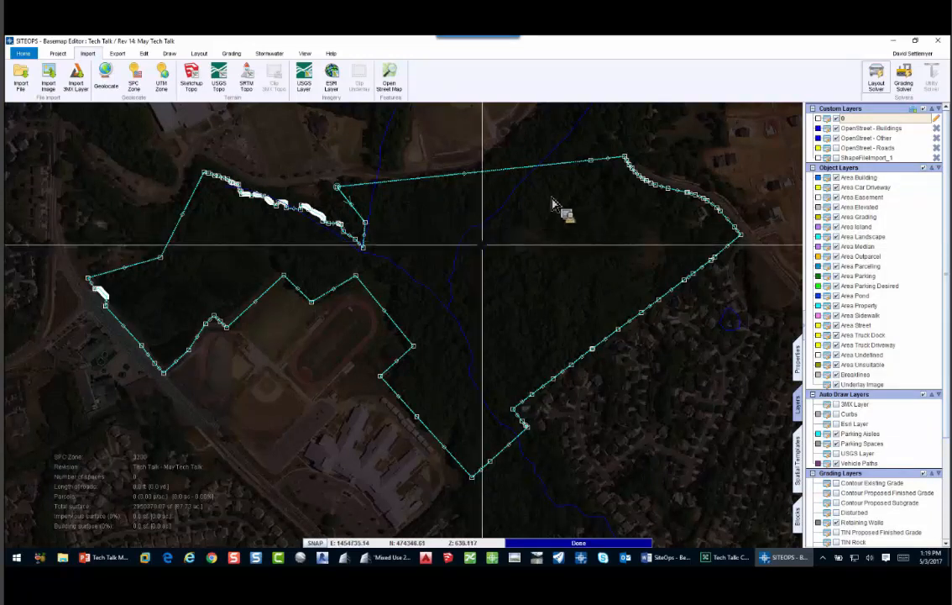
middle_drag(565, 197, 554, 202)
scroll(554, 206, up, 1)
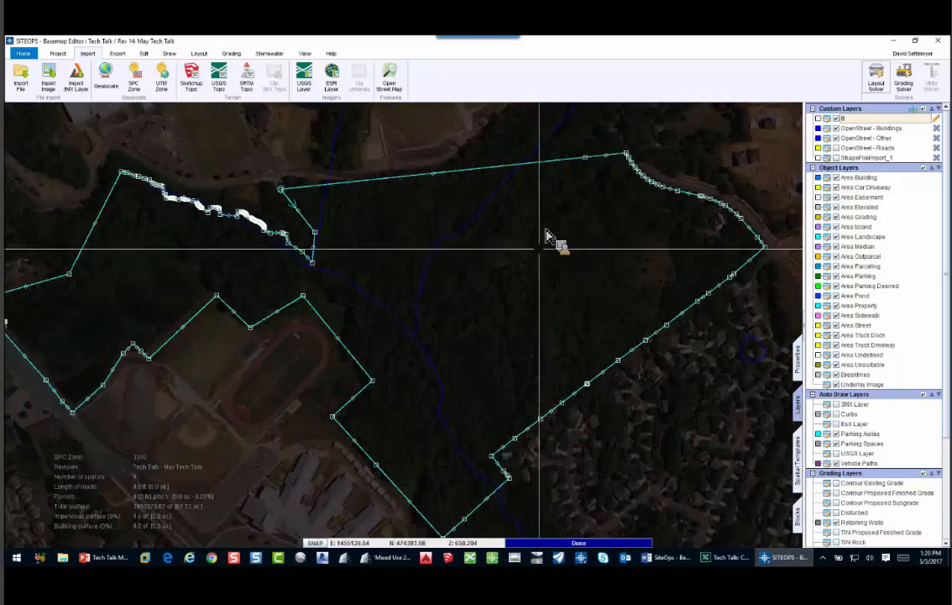
- Chain the property boundary's north, road-frontage and southeast sides with the creek line into one closed path around the eastern part of the site
key(c)
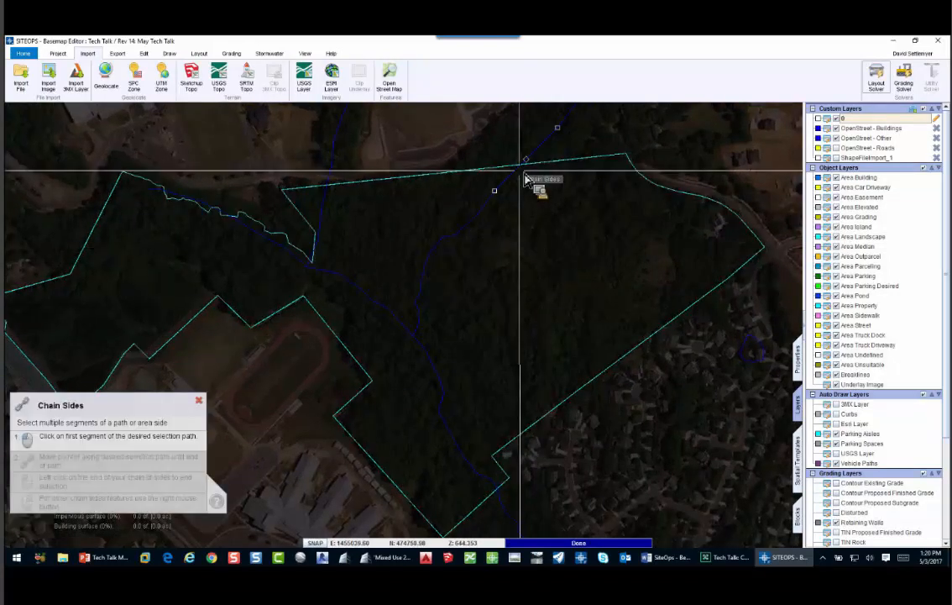
click(524, 171)
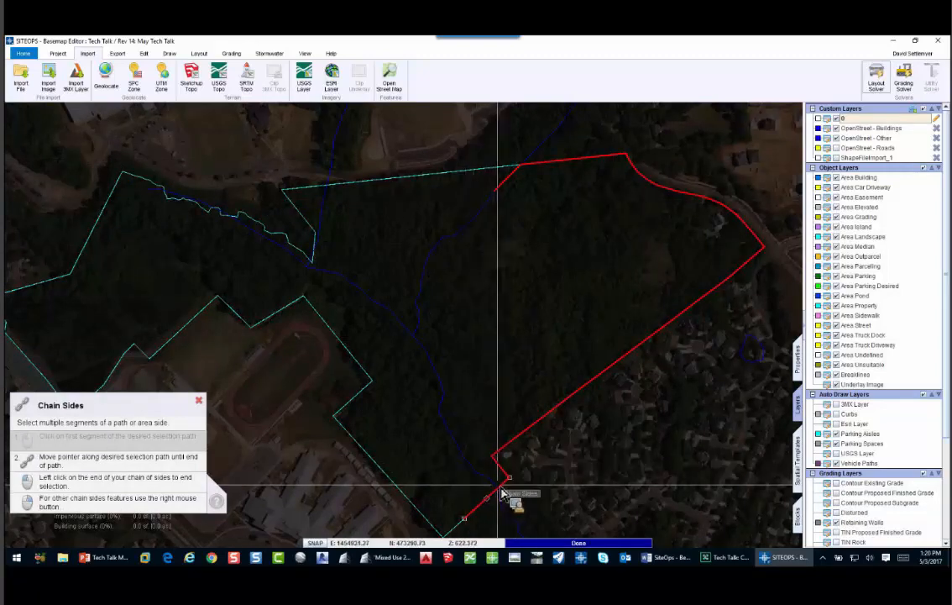
scroll(502, 495, up, 3)
scroll(501, 498, up, 6)
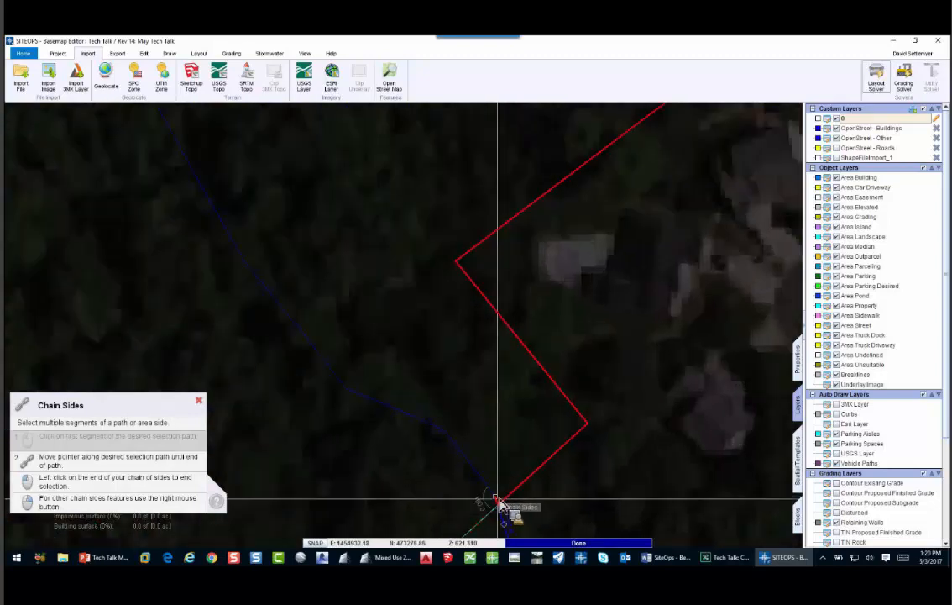
scroll(475, 461, down, 5)
scroll(475, 467, down, 5)
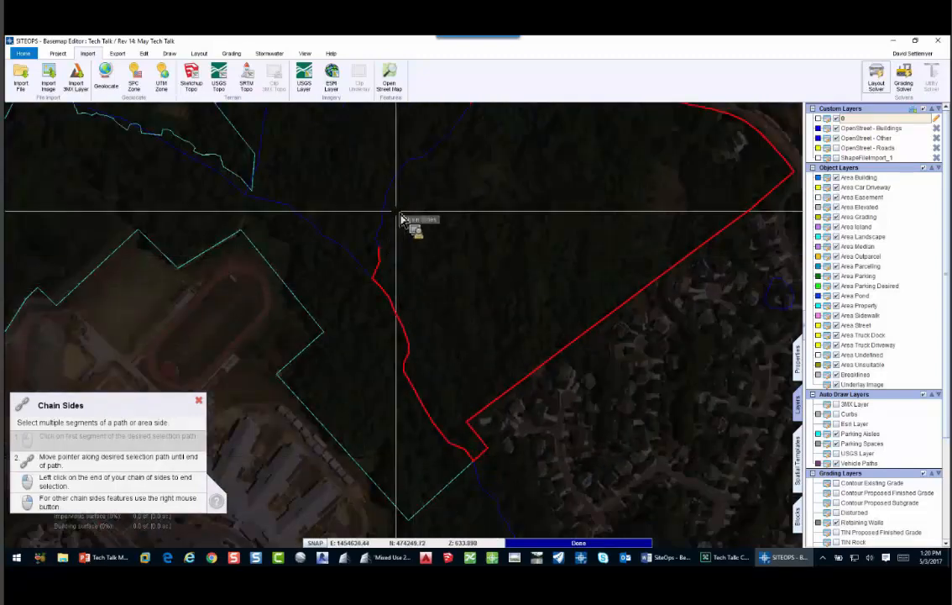
scroll(411, 226, down, 3)
right_click(419, 177)
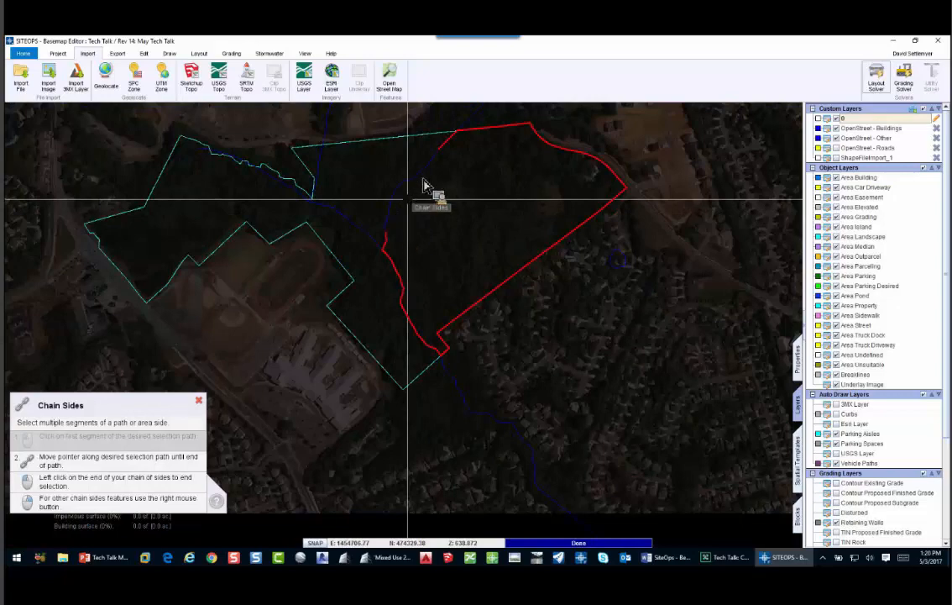
click(458, 212)
scroll(449, 234, up, 2)
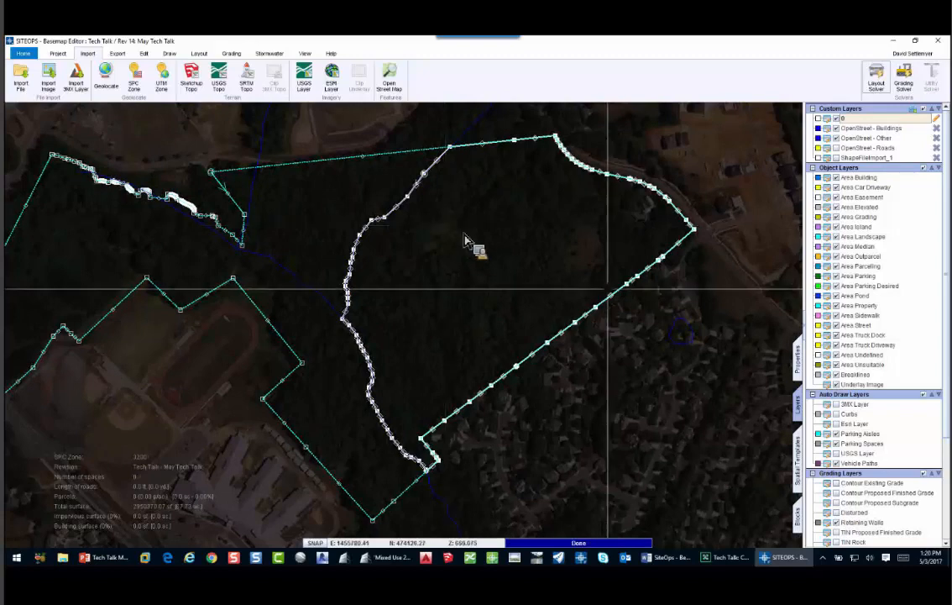
- Convert the chained path to an area and set its type to Parceling
click(799, 368)
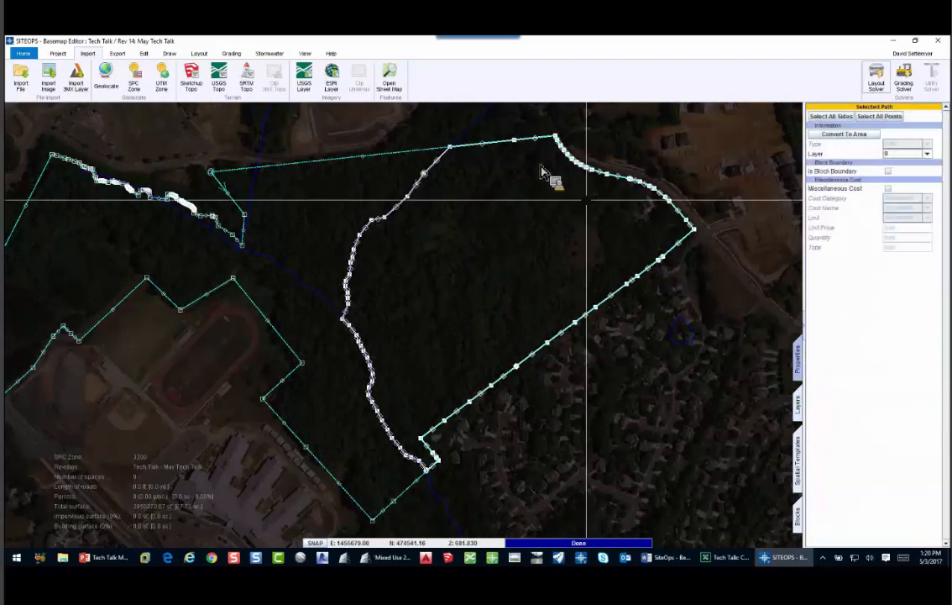
click(848, 134)
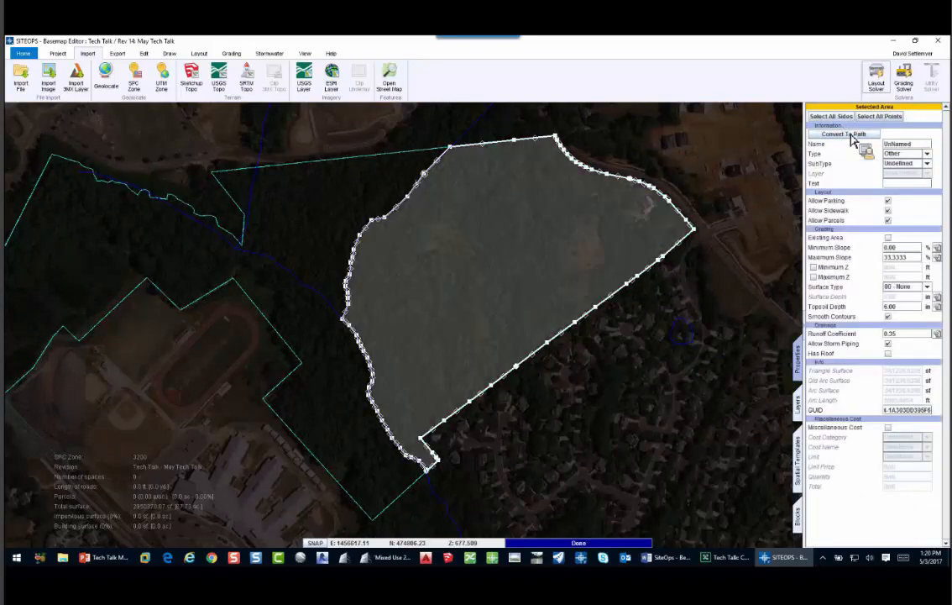
click(927, 155)
click(910, 183)
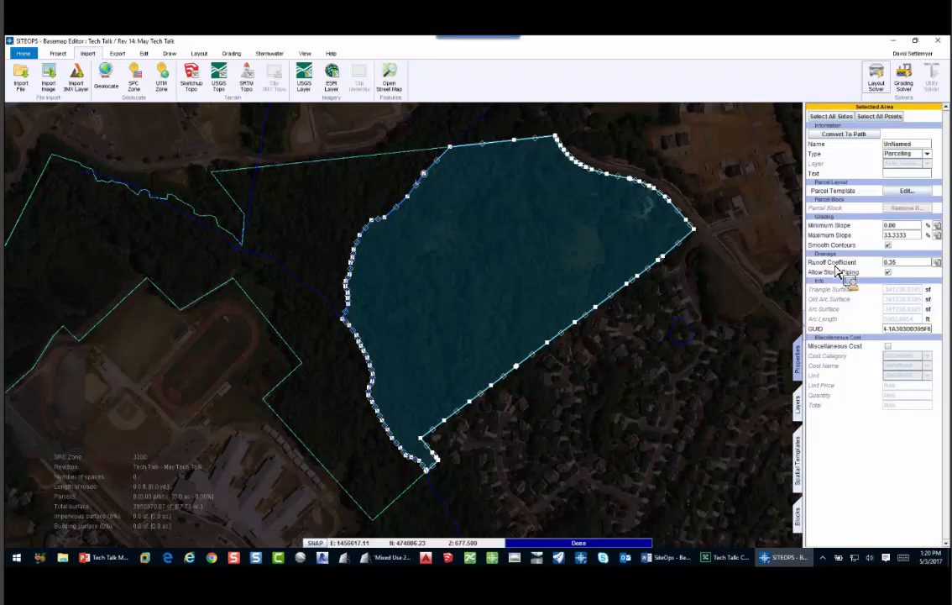
- Open the parceling area's parcel template, enlarge the template window, and check the available parcel types
click(906, 193)
drag(528, 124, 510, 77)
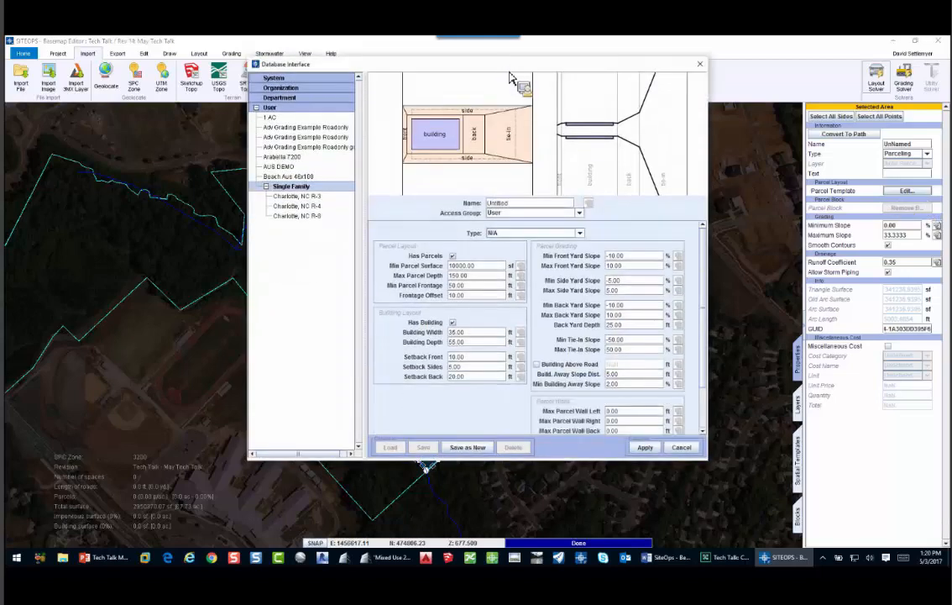
drag(571, 458, 578, 522)
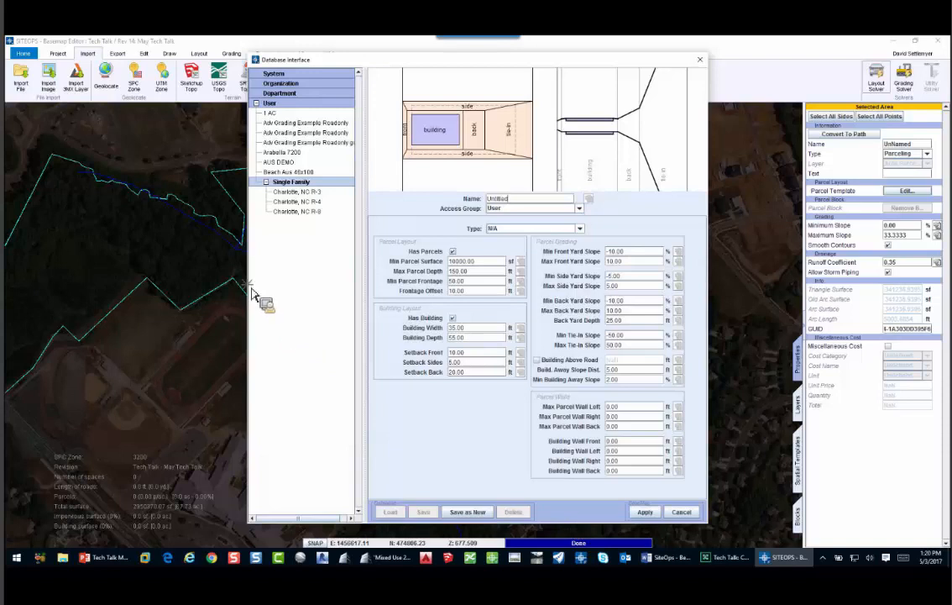
drag(252, 292, 172, 294)
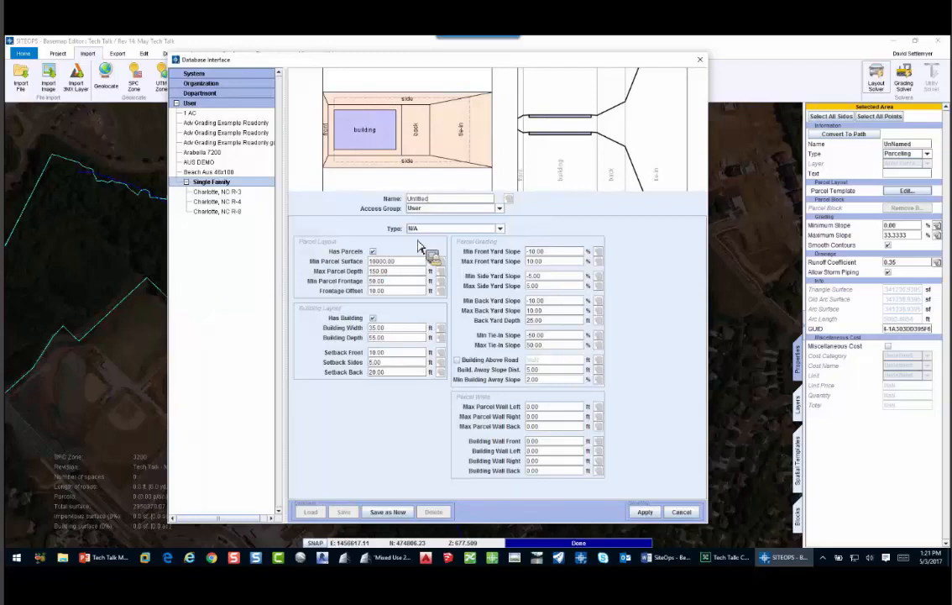
click(499, 230)
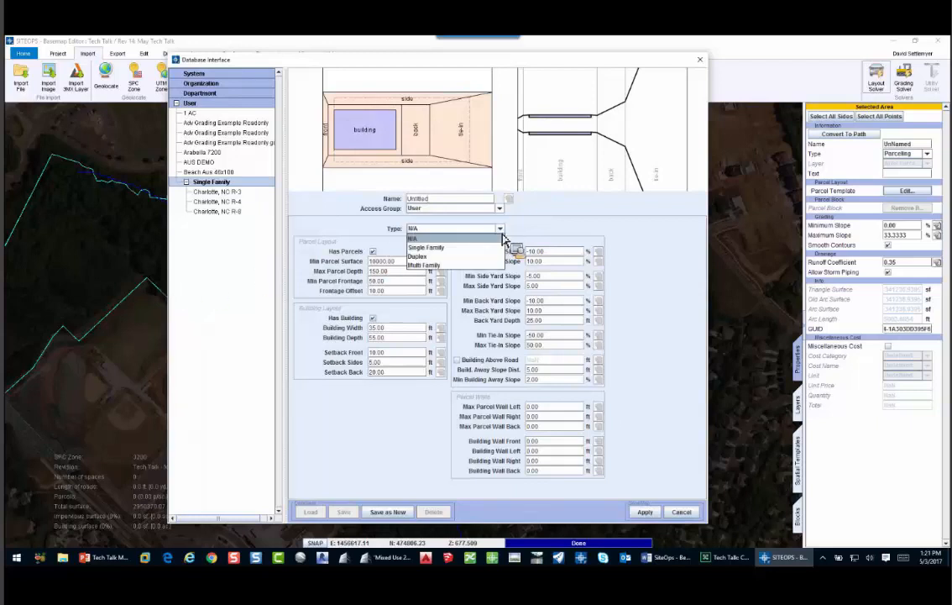
click(523, 234)
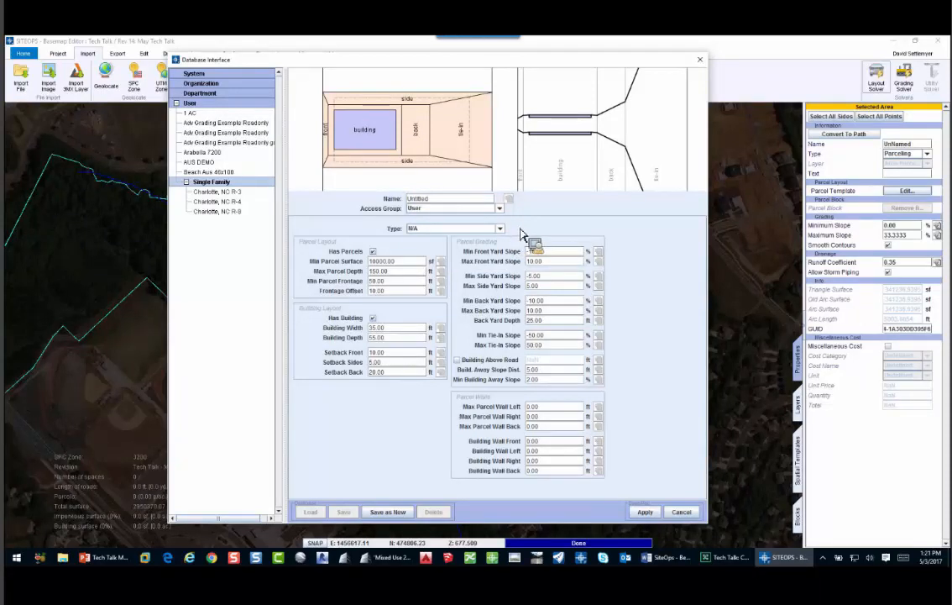
- Compare the Charlotte, NC R-3 and R-4 single-family templates and apply Charlotte, NC R-4 to the parceling area
click(248, 195)
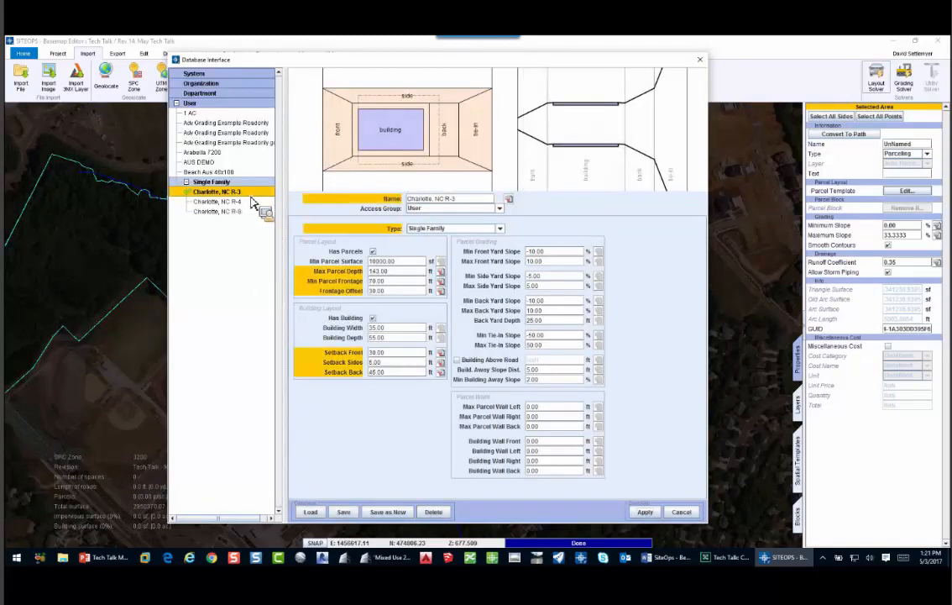
click(250, 202)
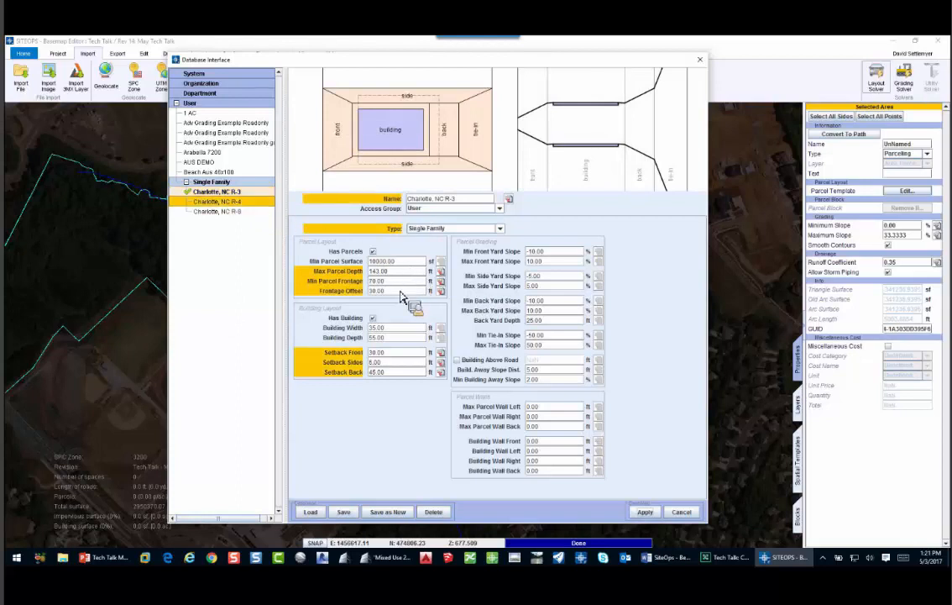
click(241, 204)
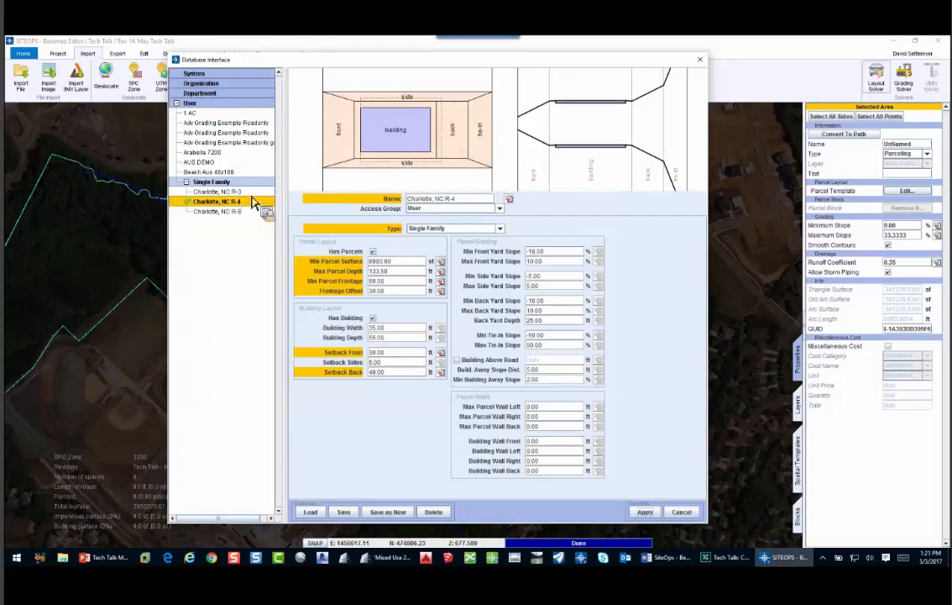
click(223, 181)
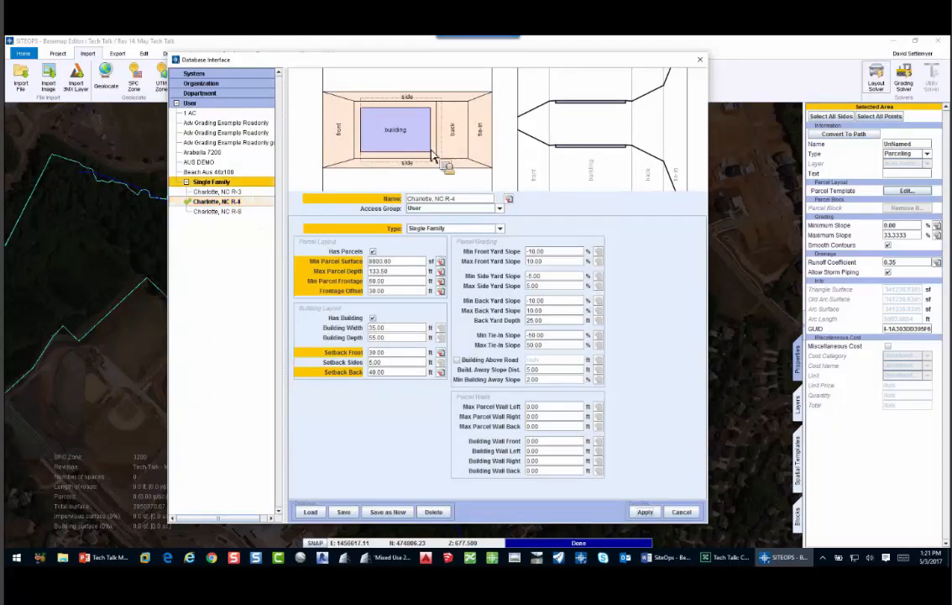
click(640, 512)
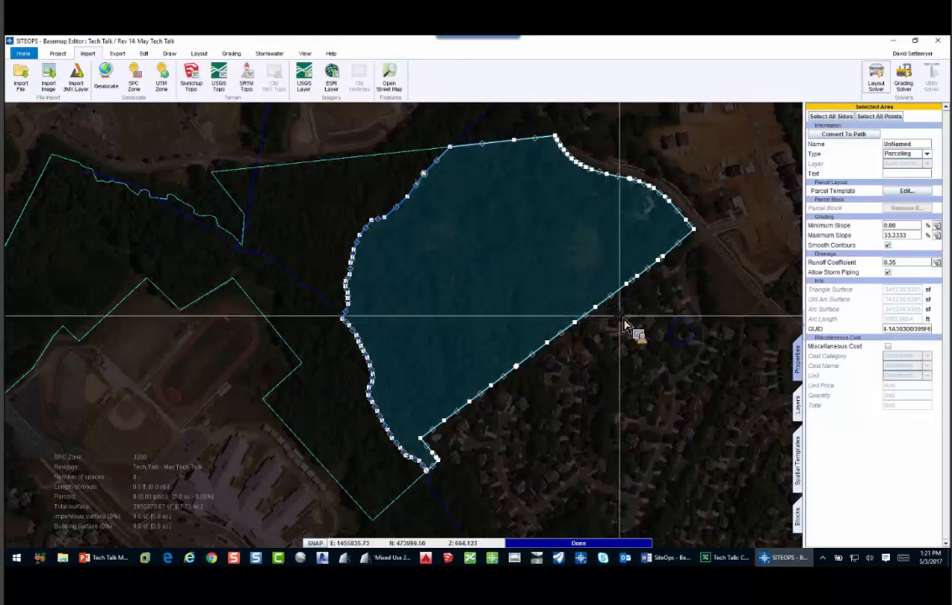
click(623, 328)
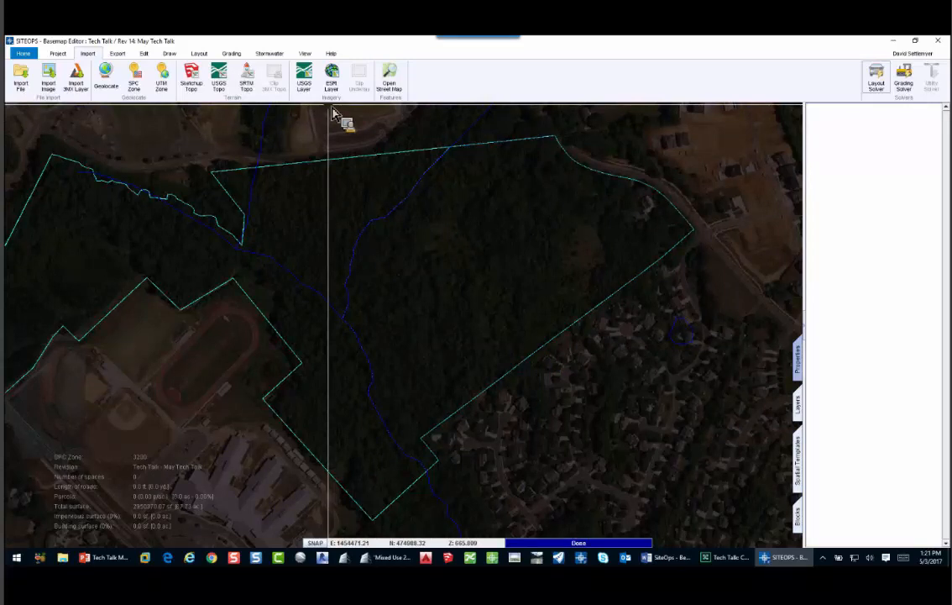
- Draw a straight path about 1,390 ft long over the southeast property line, ending at its southwestern corner
click(174, 54)
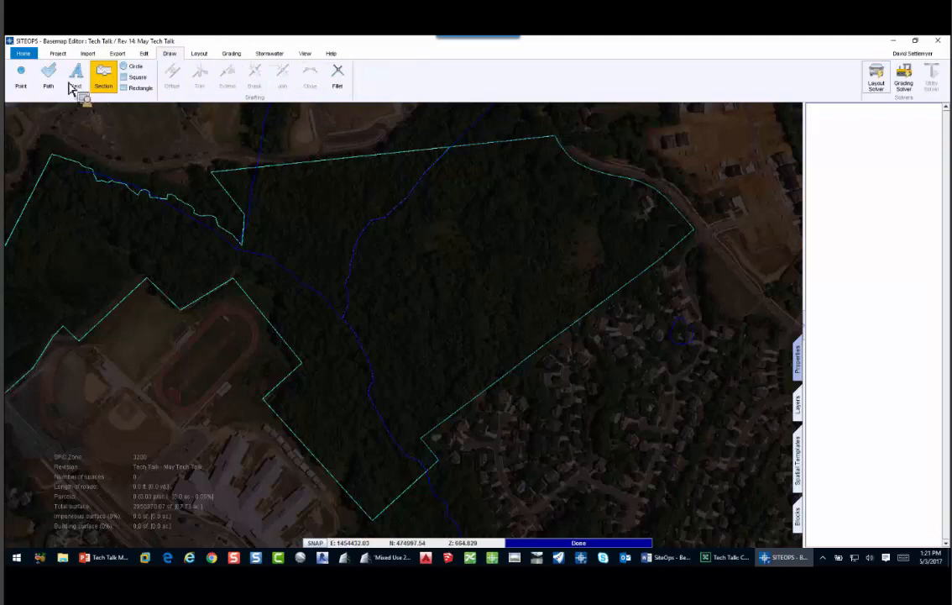
click(56, 75)
click(199, 343)
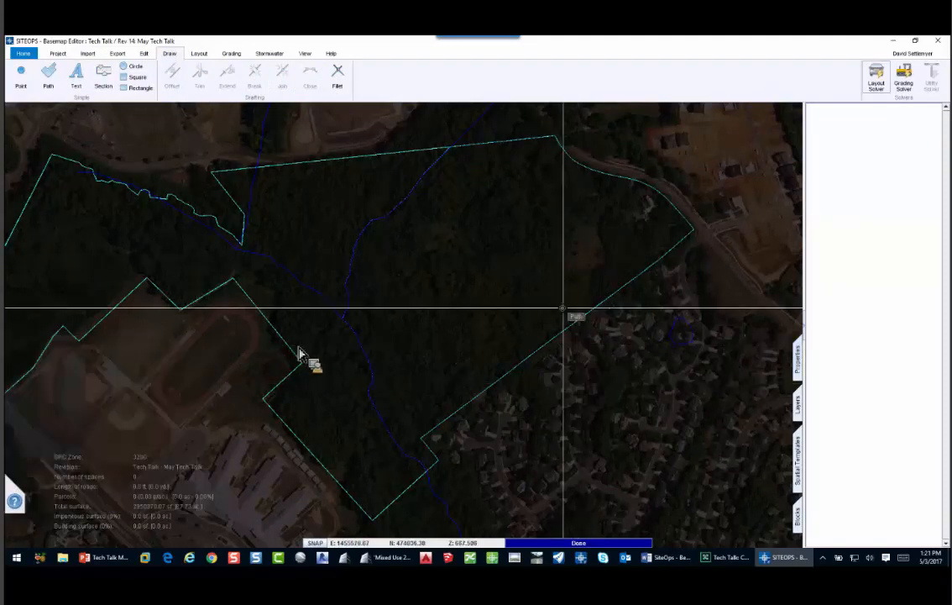
click(659, 261)
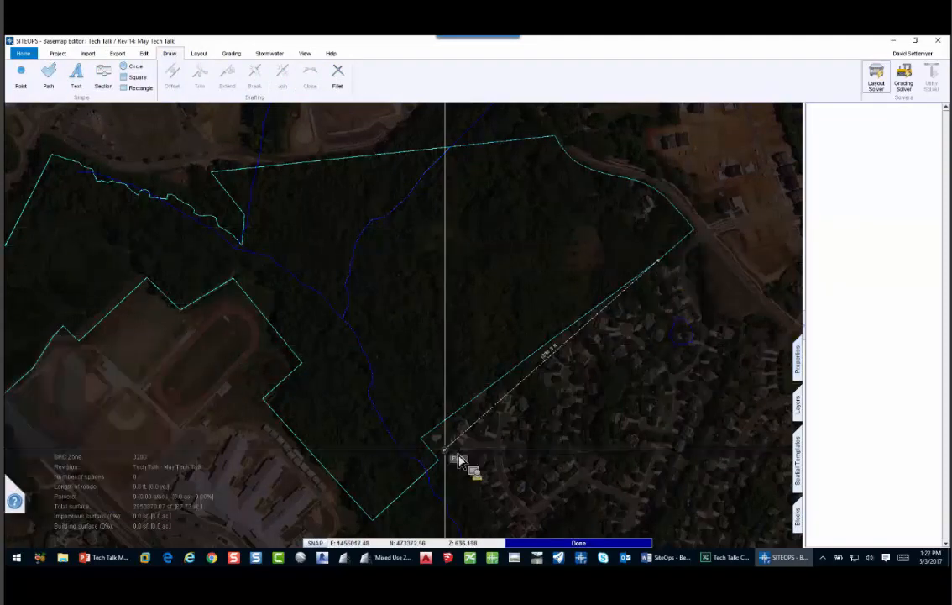
click(422, 438)
right_click(564, 420)
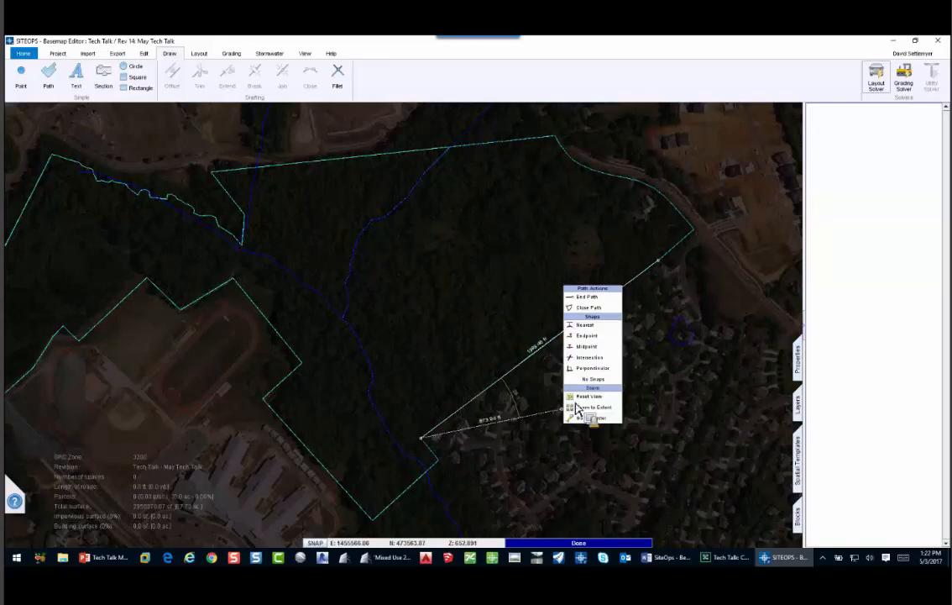
click(612, 321)
- Offset the path on the southeast property line 168 ft into the parceling area
scroll(554, 353, up, 2)
right_click(554, 342)
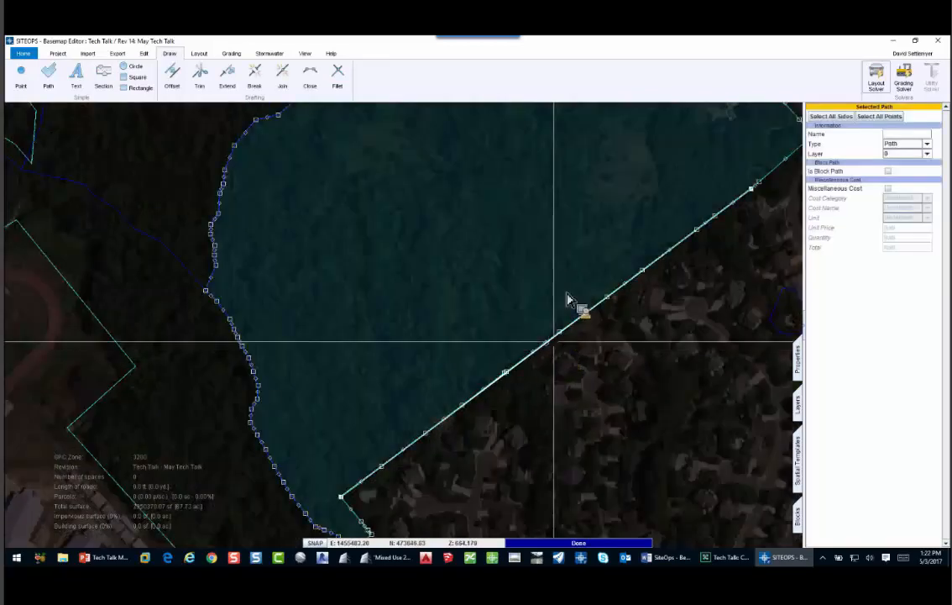
click(578, 171)
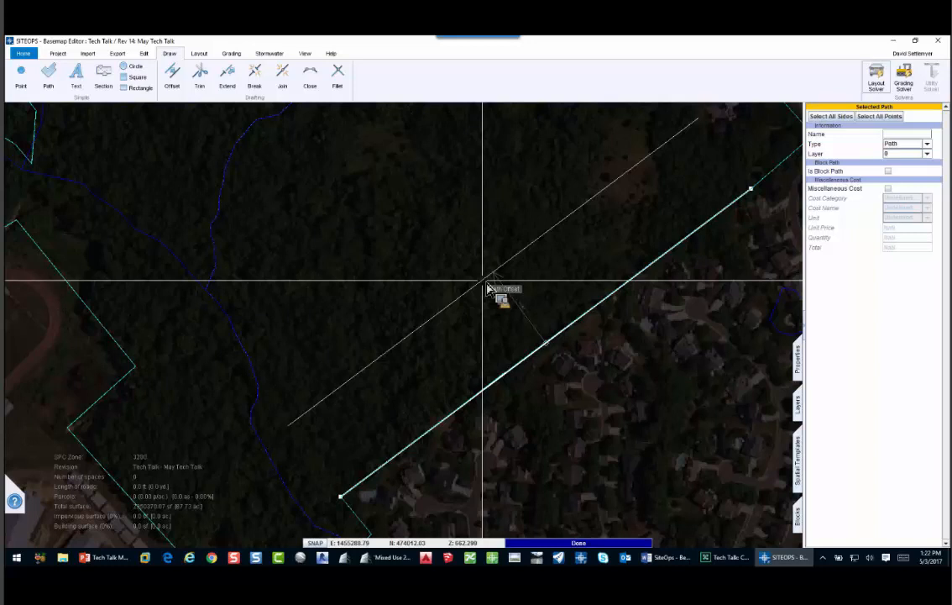
text(100.0)
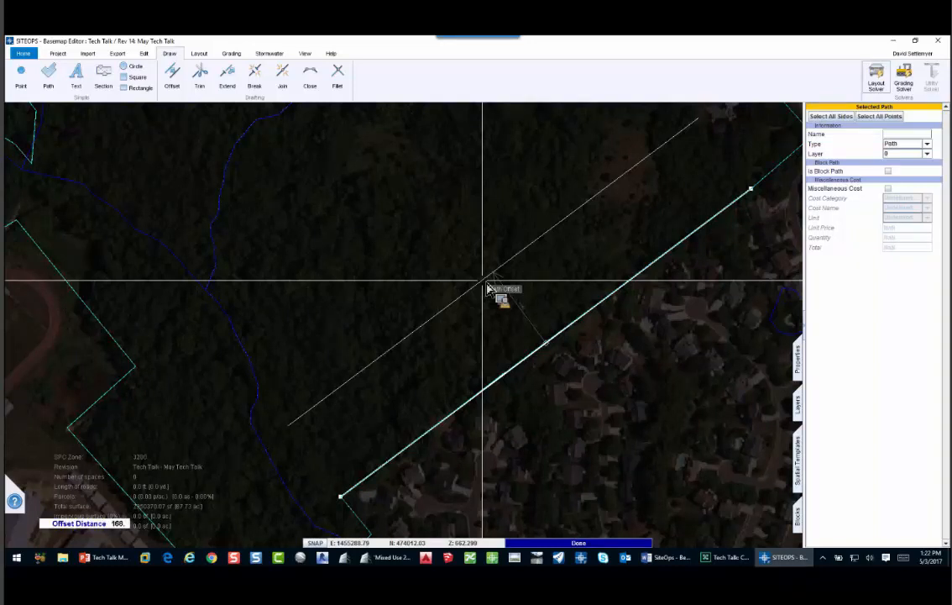
key(Return)
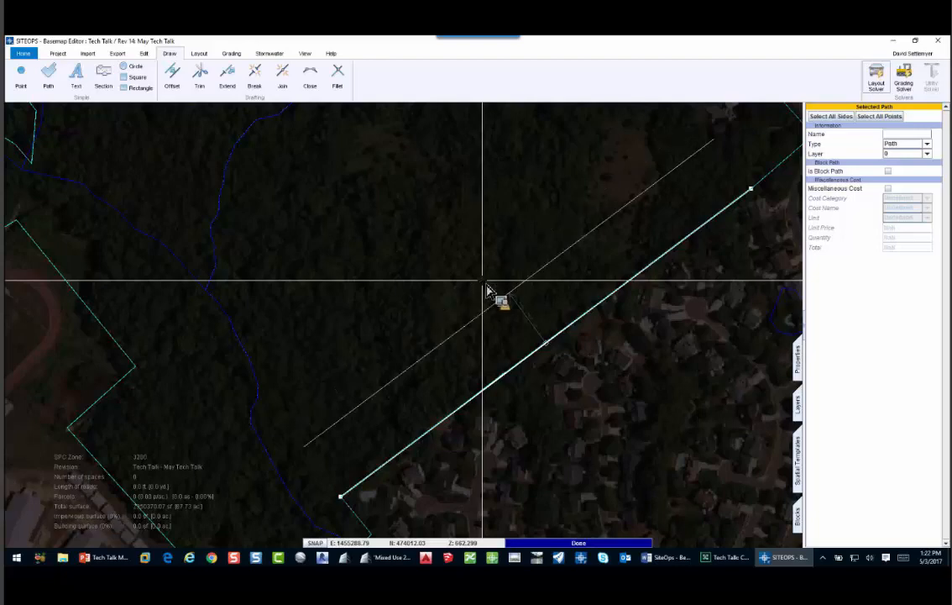
click(487, 285)
- Offset the first inner parallel path another 158 ft northwest into the parceling area
middle_drag(494, 311, 522, 366)
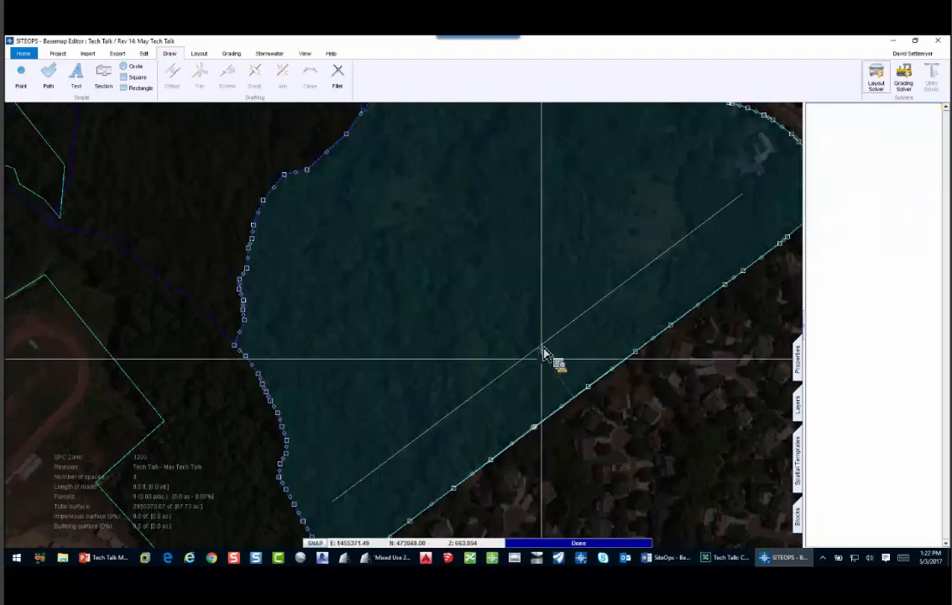
right_click(538, 350)
click(587, 204)
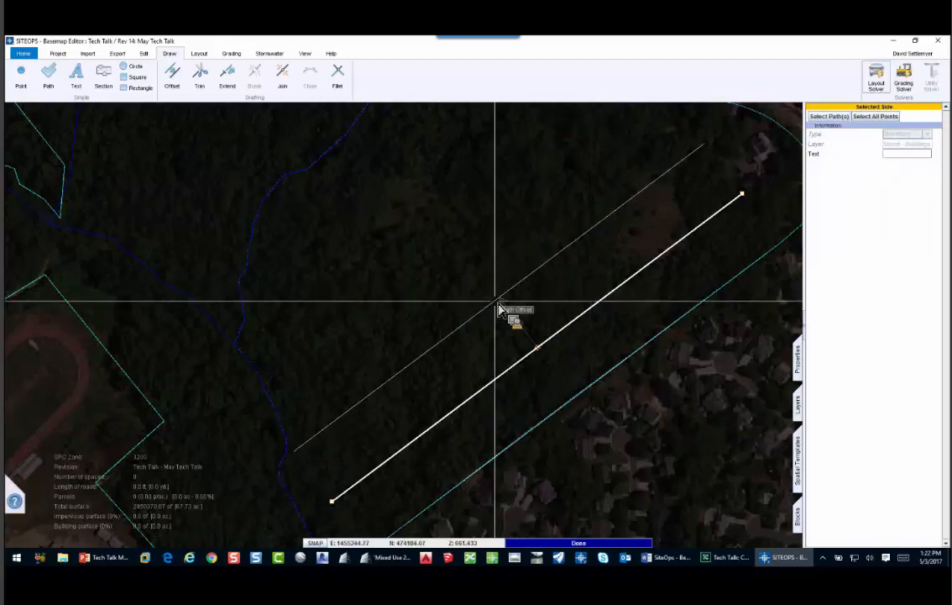
text(100)
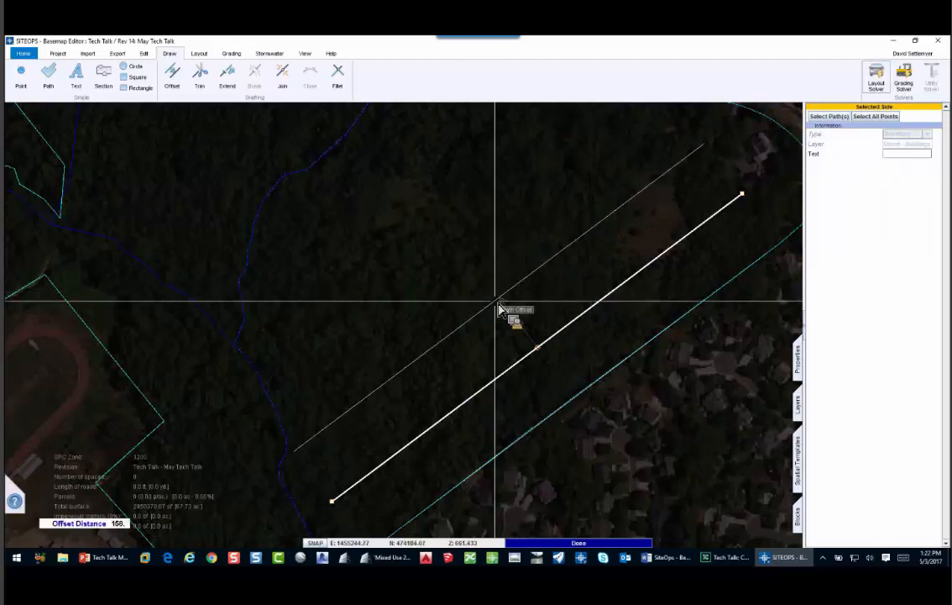
key(Return)
- Offset the second inner parallel path 158 ft northwest to add a third line across the parceling area
right_click(510, 296)
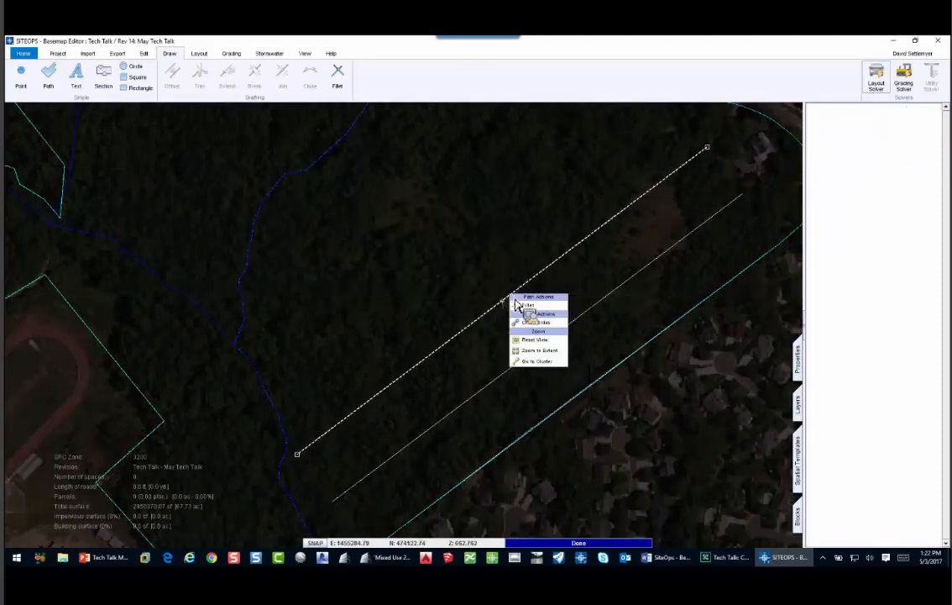
click(519, 304)
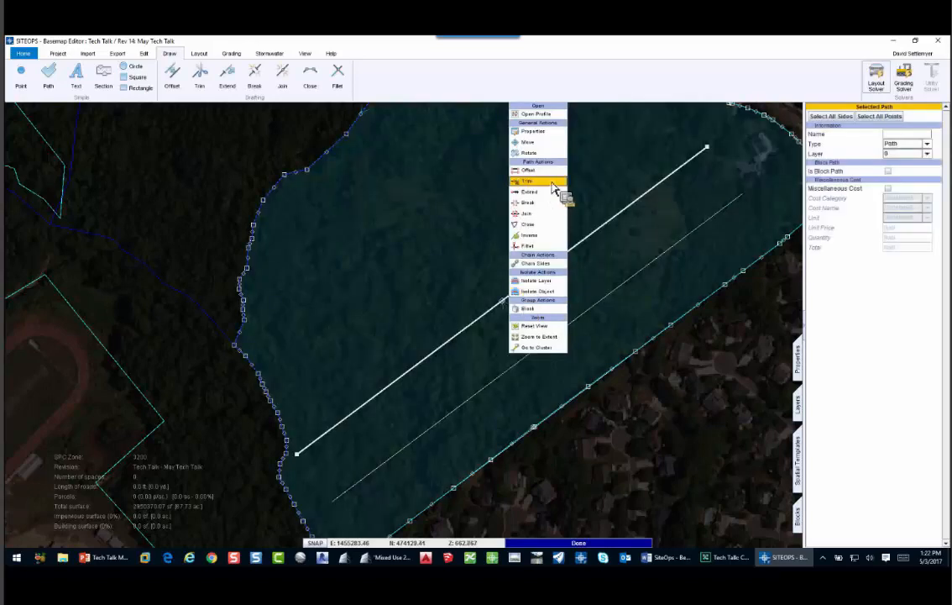
click(554, 188)
text(100)
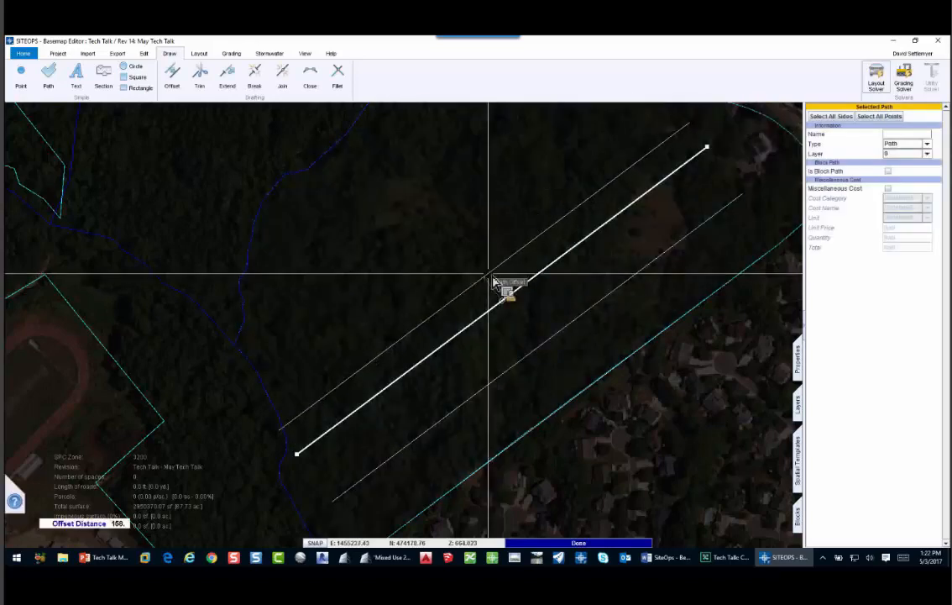
key(Return)
click(528, 284)
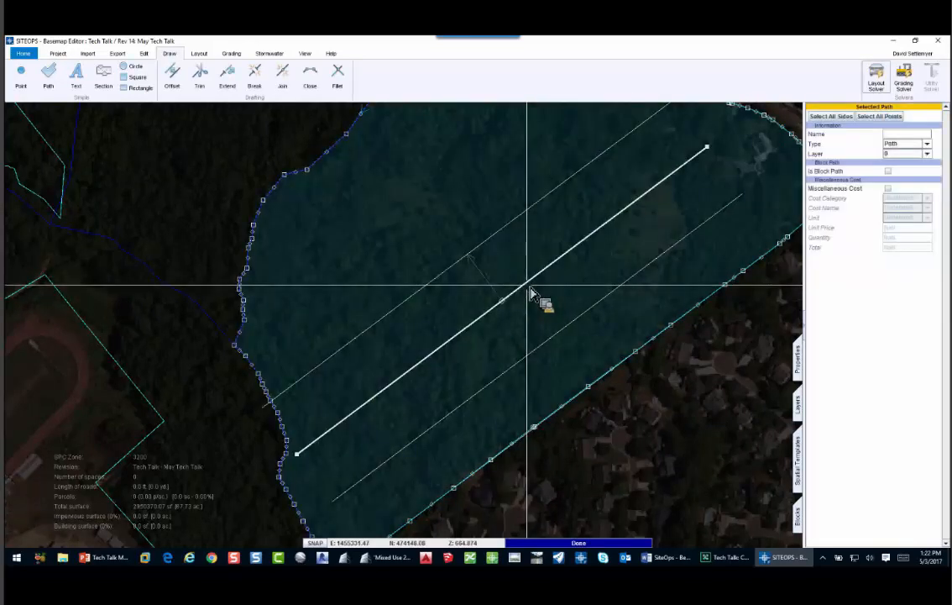
- Delete the middle guide path and change the type of the two remaining parallel paths to a car drive path
key(Delete)
scroll(531, 310, down, 2)
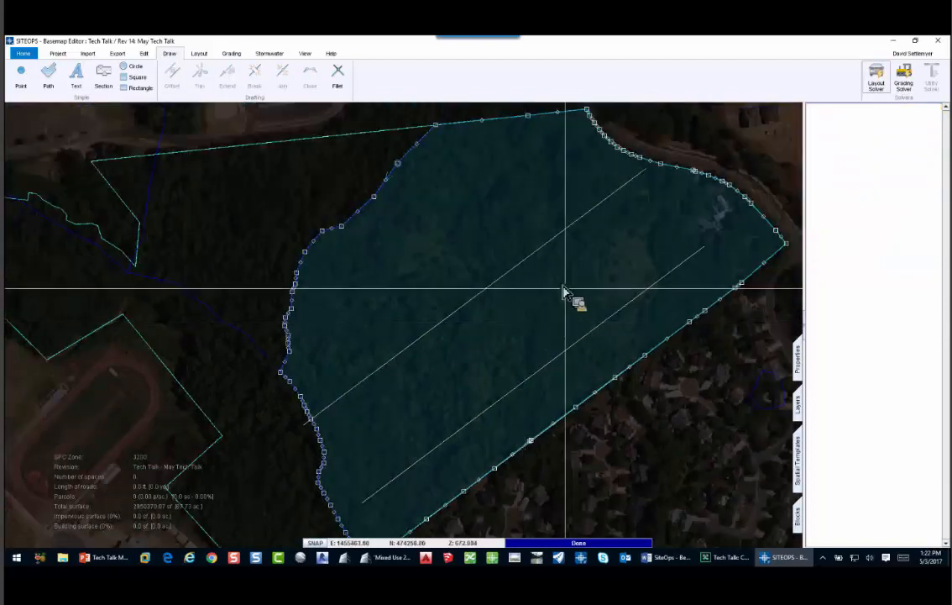
click(529, 269)
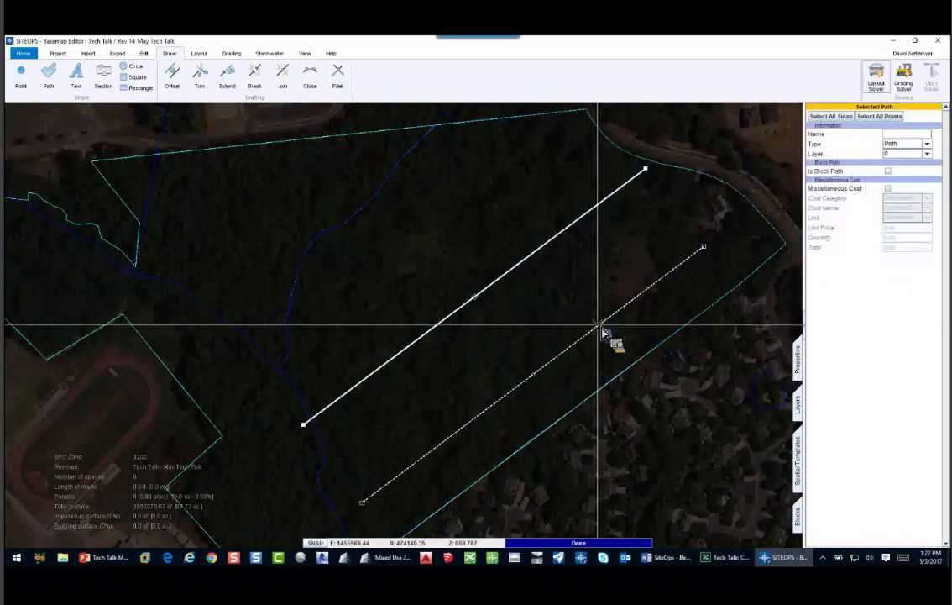
shift+click(599, 326)
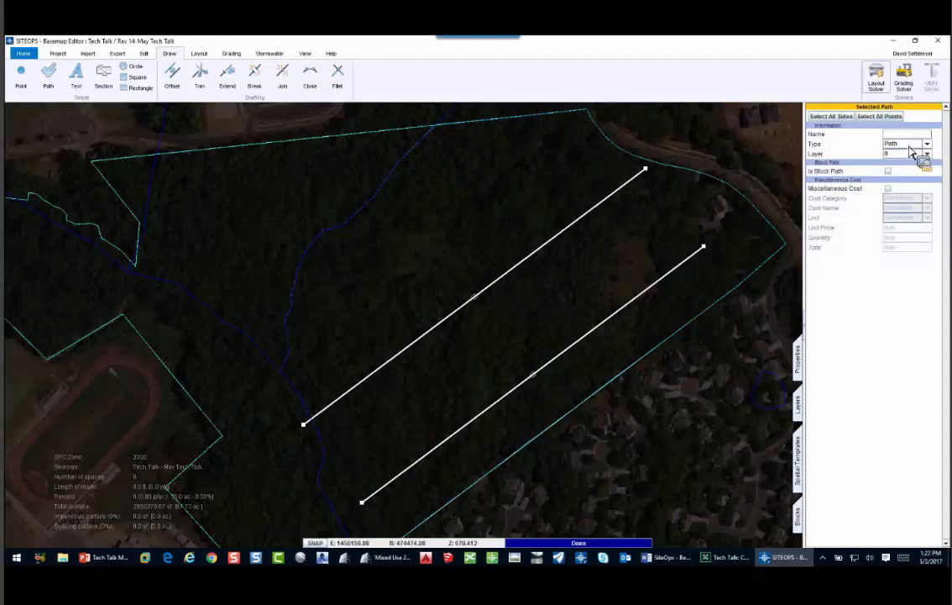
click(912, 145)
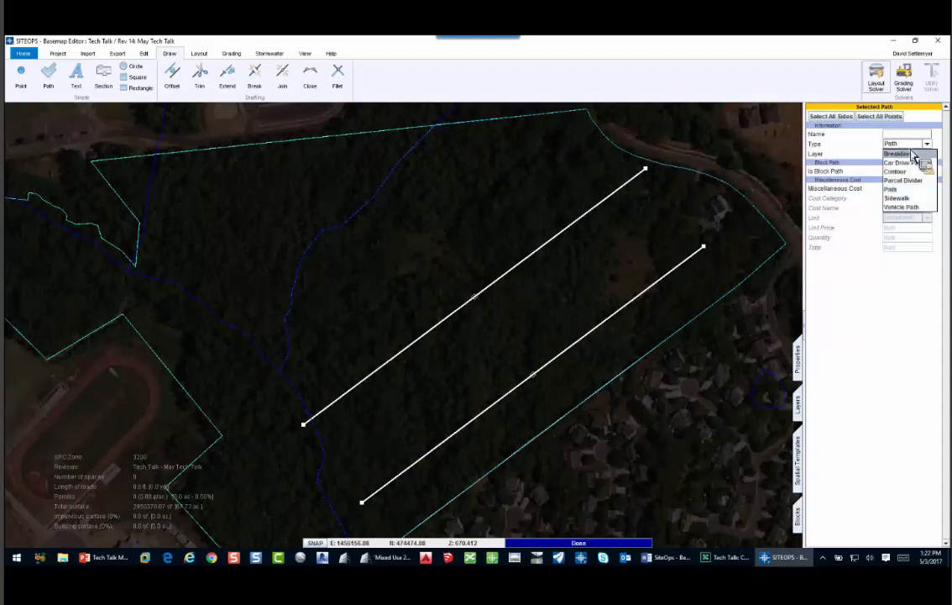
click(917, 164)
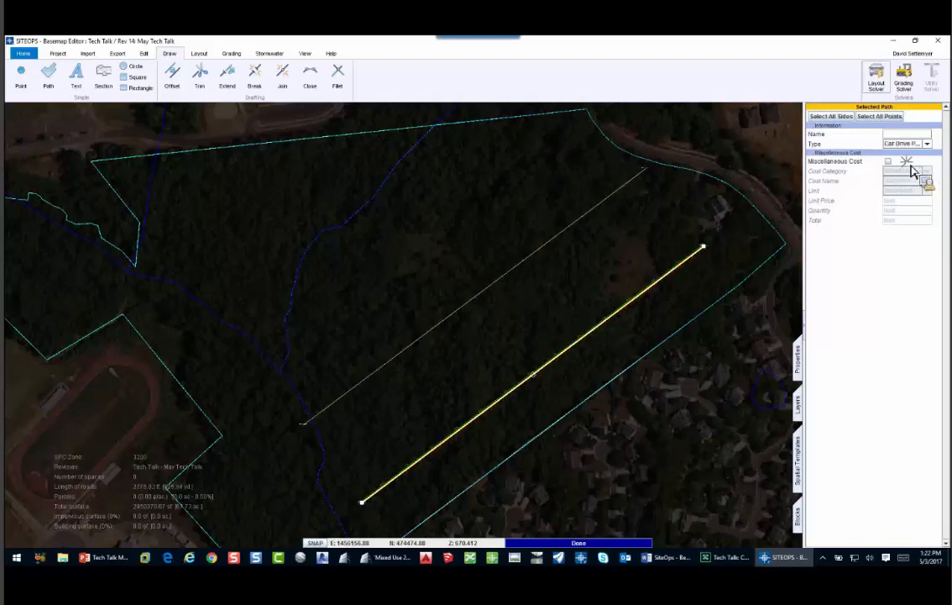
click(769, 162)
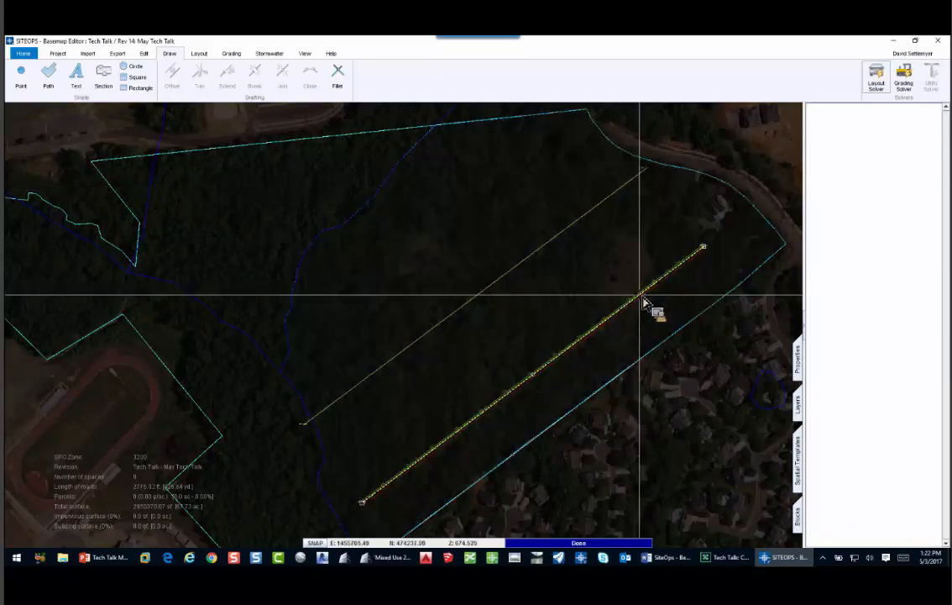
- Select all sides of the northwest drive path
click(604, 199)
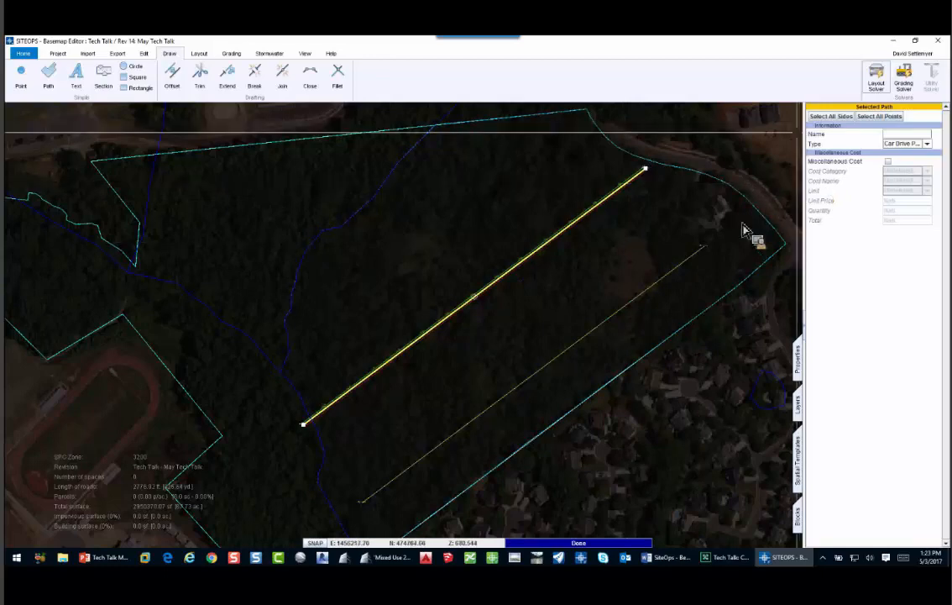
click(840, 117)
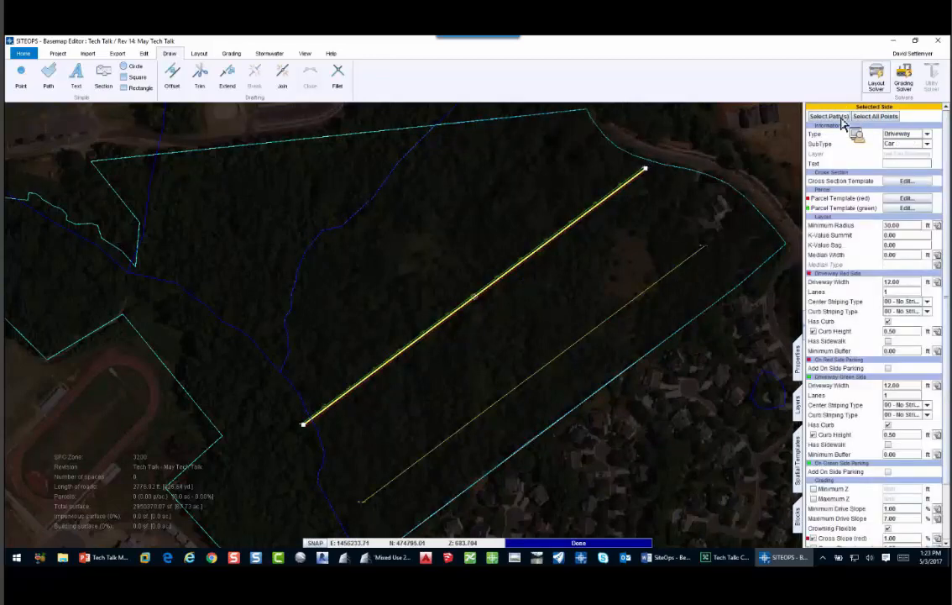
click(896, 182)
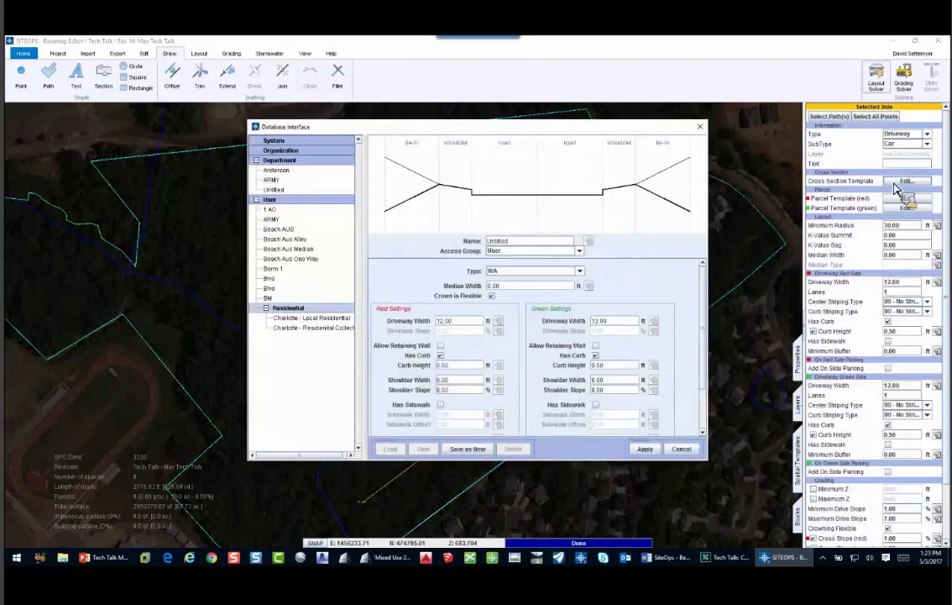
drag(481, 120, 464, 66)
drag(374, 295, 387, 294)
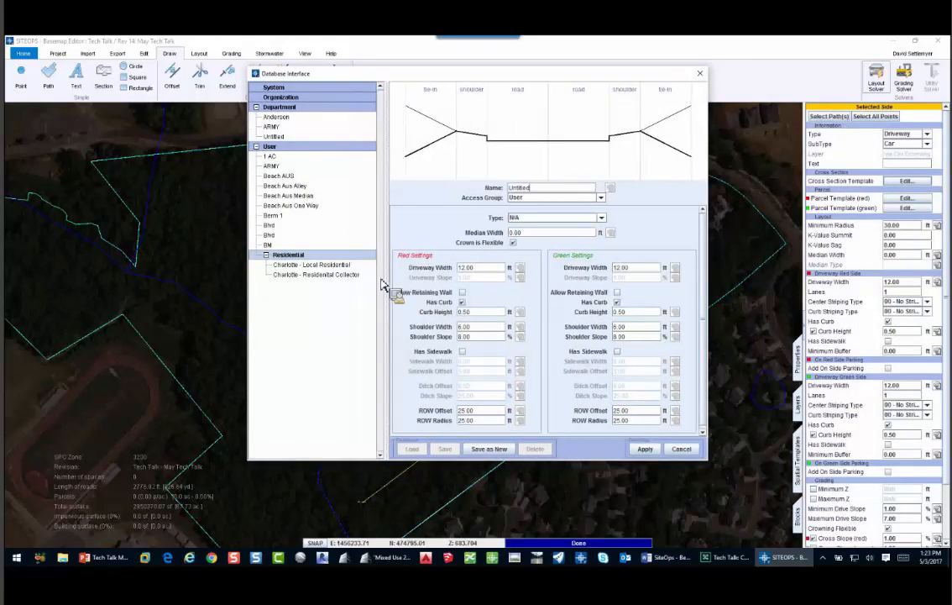
click(701, 73)
scroll(707, 181, down, 3)
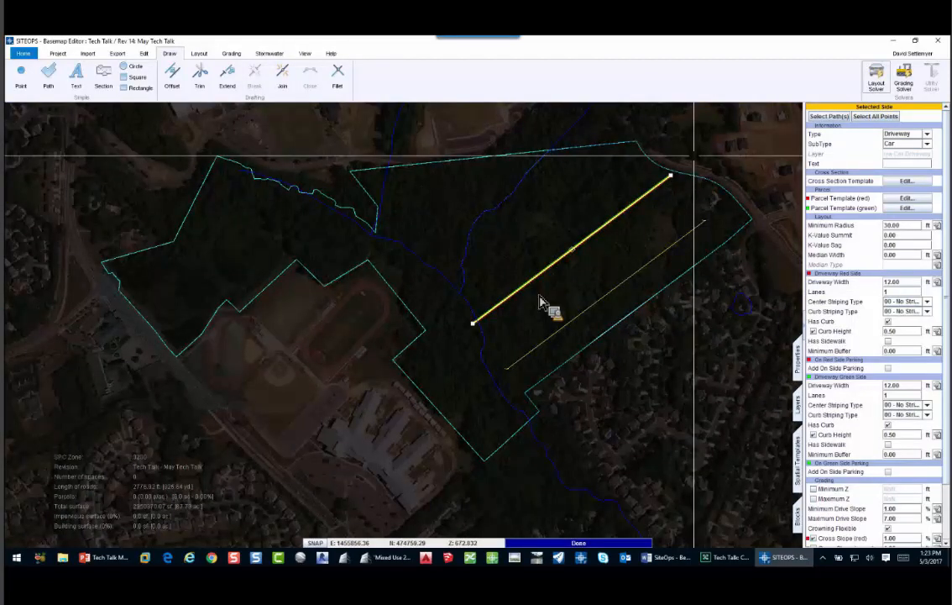
click(132, 303)
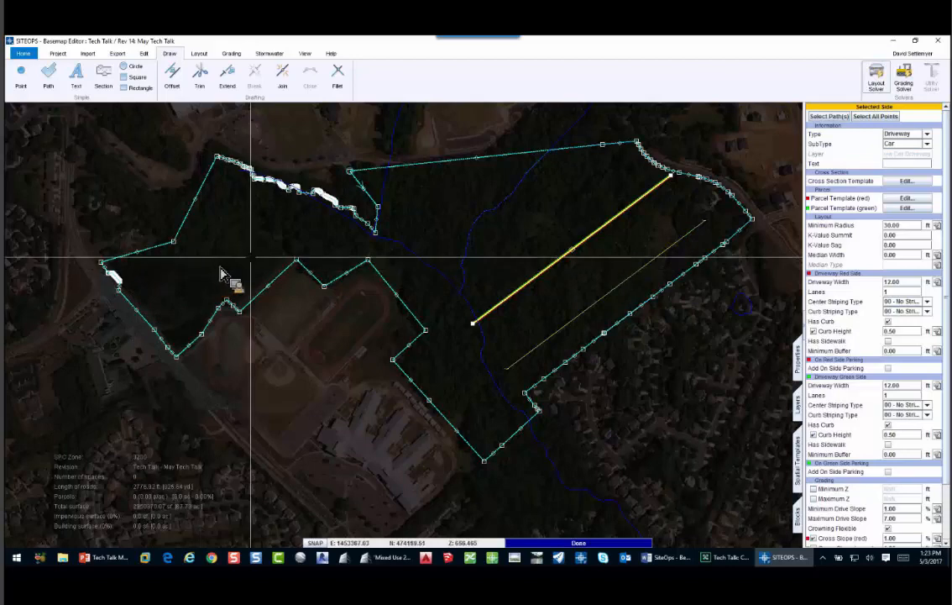
scroll(585, 252, up, 2)
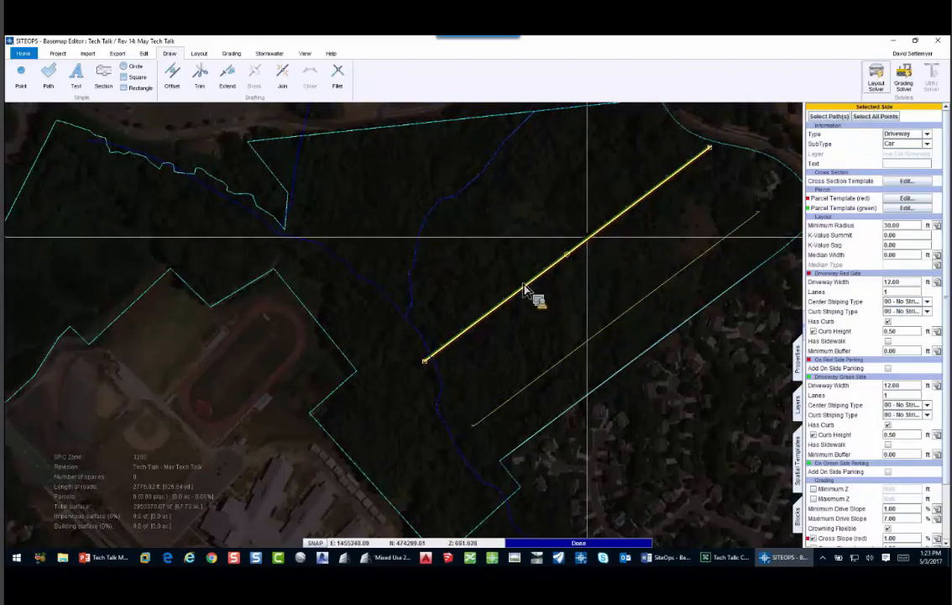
scroll(586, 236, up, 1)
middle_drag(586, 236, 522, 284)
- Apply the Charlotte - Residential Collector cross section template to the northwest drive
click(892, 183)
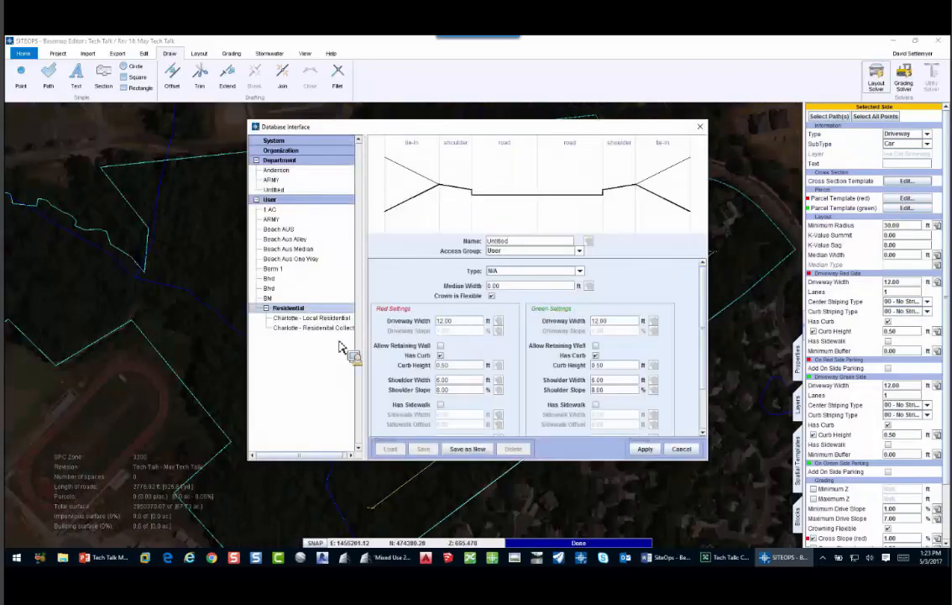
click(333, 328)
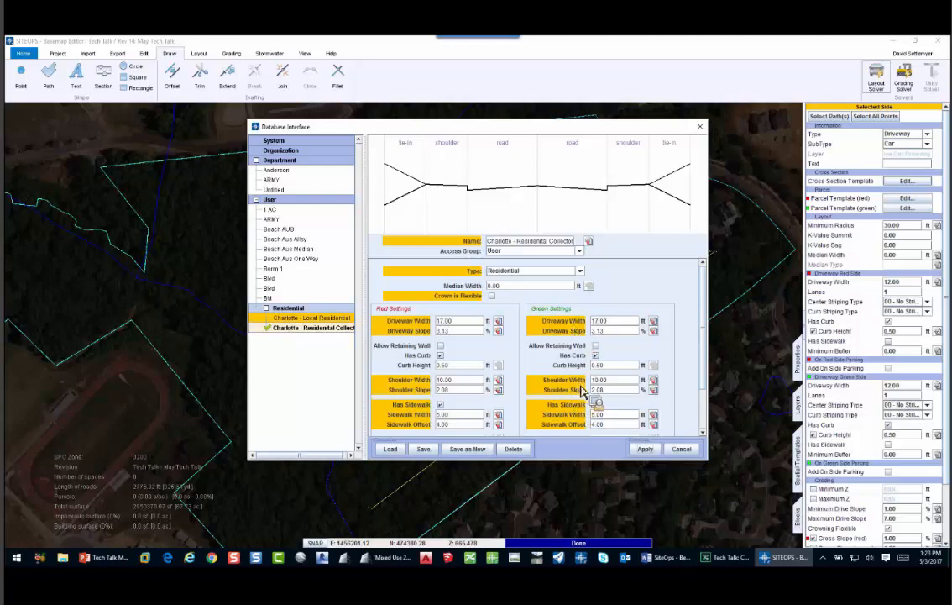
click(645, 448)
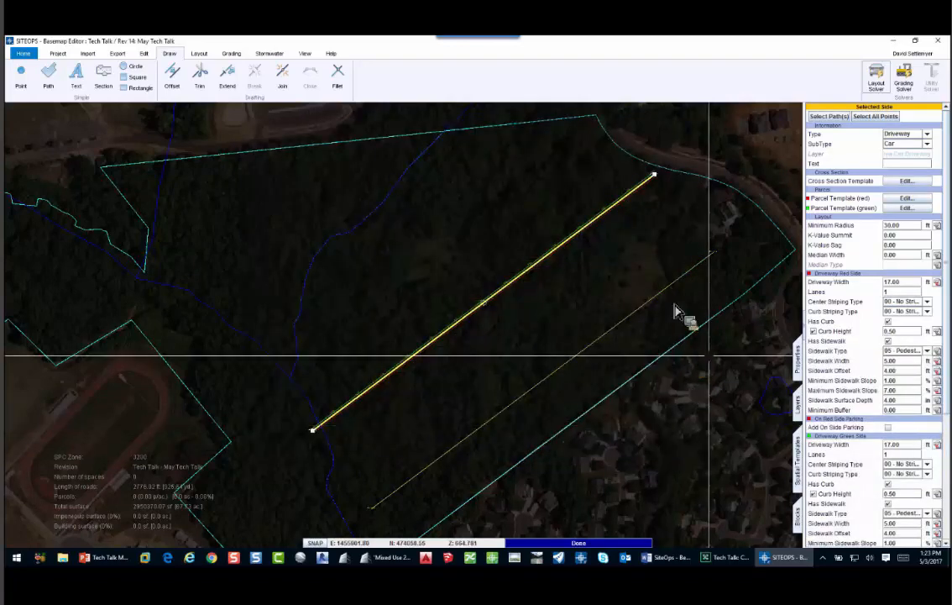
- Apply the Charlotte - Local Residential cross section template to all sides of the southeast drive
click(676, 309)
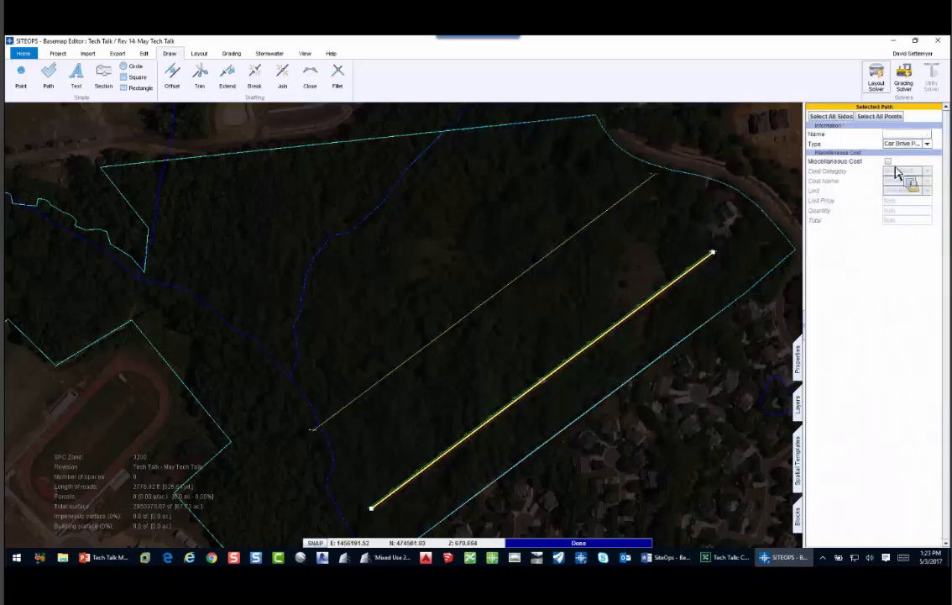
click(905, 181)
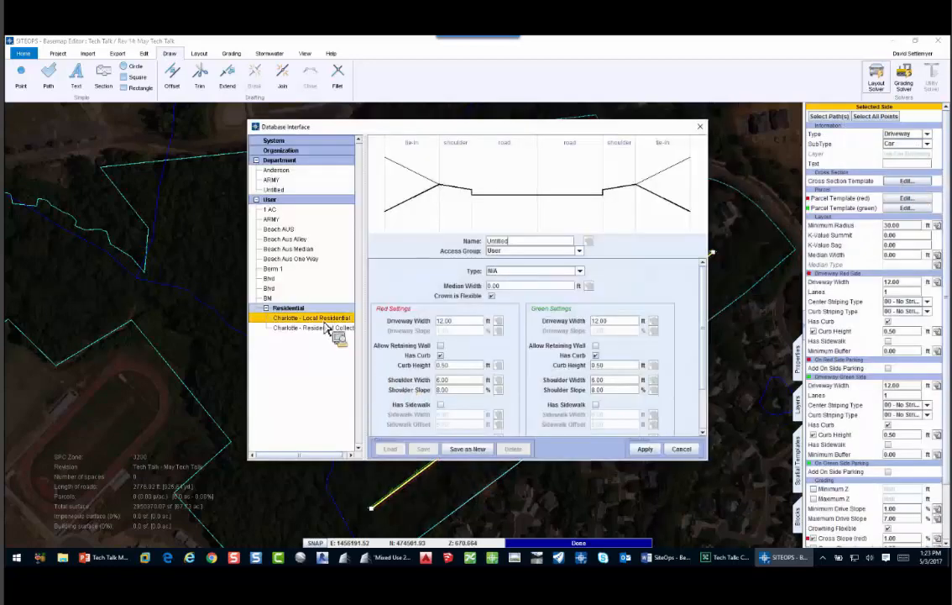
click(326, 327)
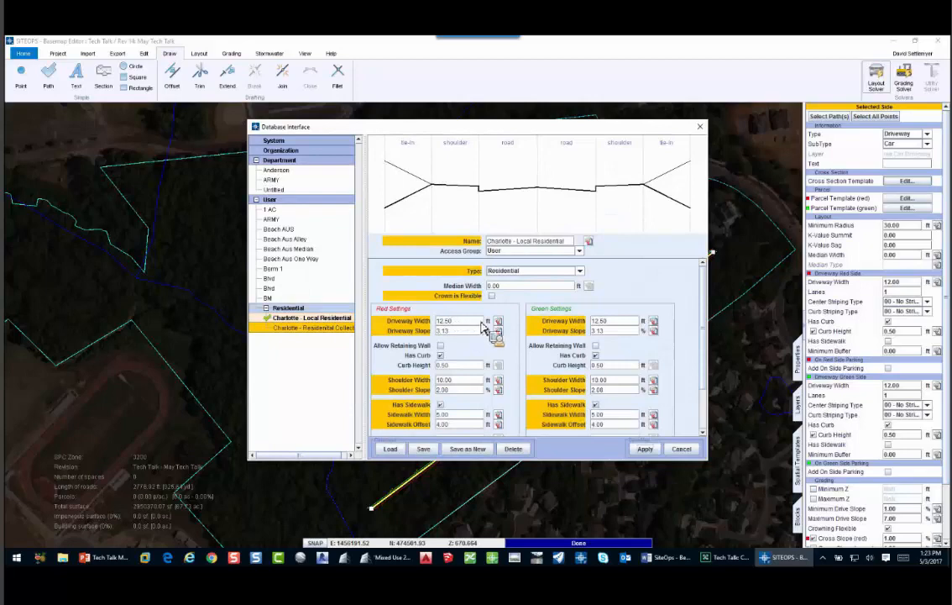
click(645, 449)
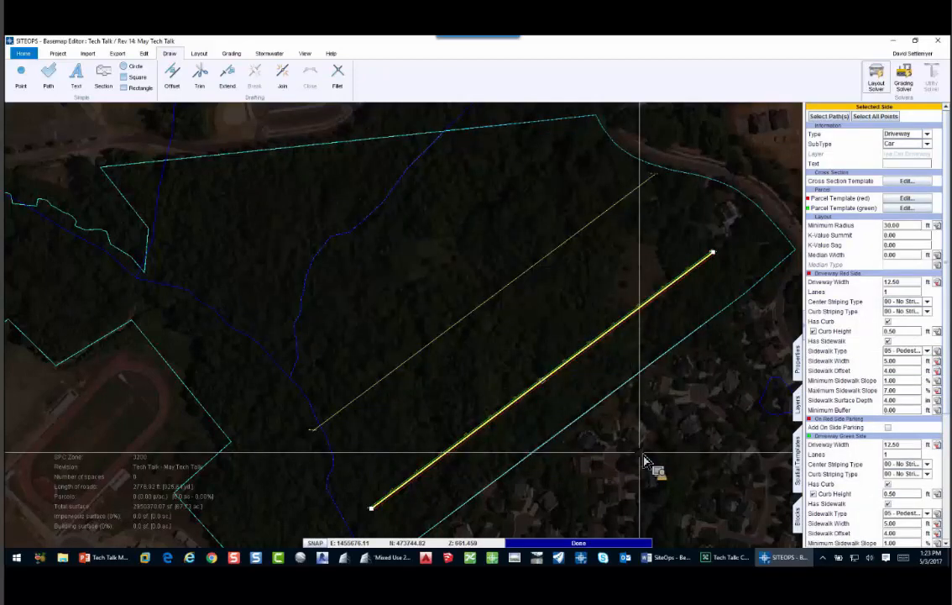
- Turn on the Layout Solver to generate the roads and parcels inside the parceling area
click(747, 162)
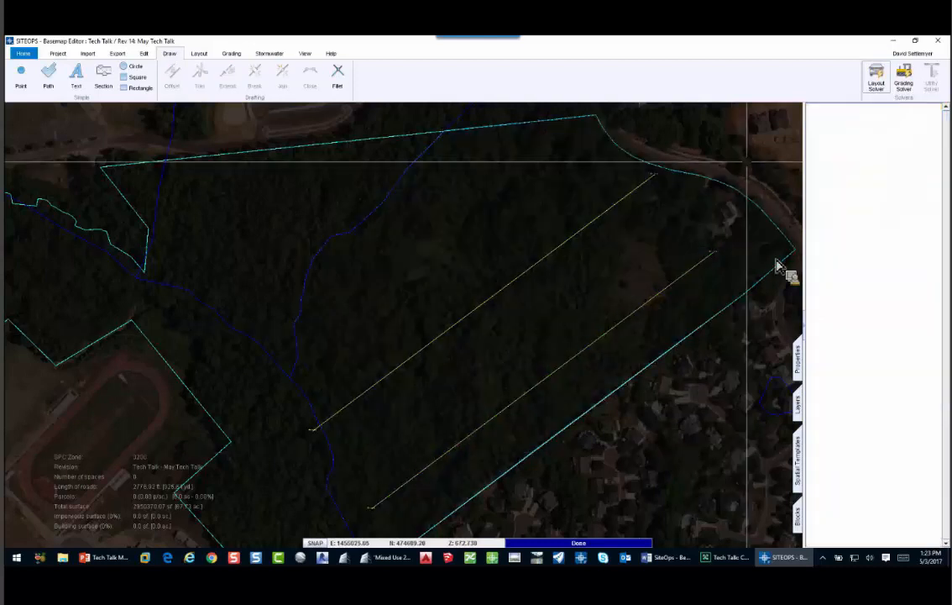
click(881, 91)
click(704, 221)
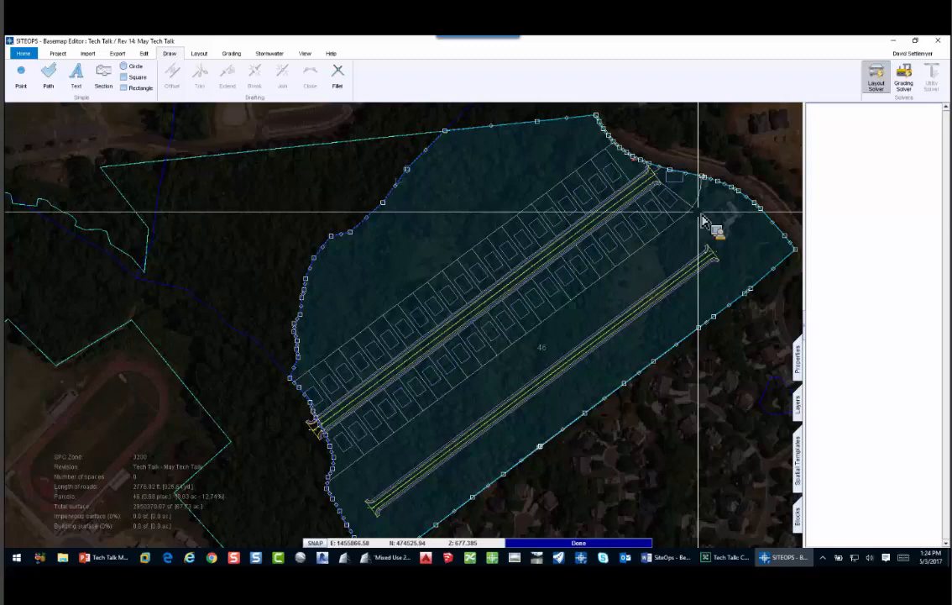
- Insert a point near the northeast end of the northwest drive and move the drive's endpoint across the property line onto the existing road
scroll(702, 147, up, 1)
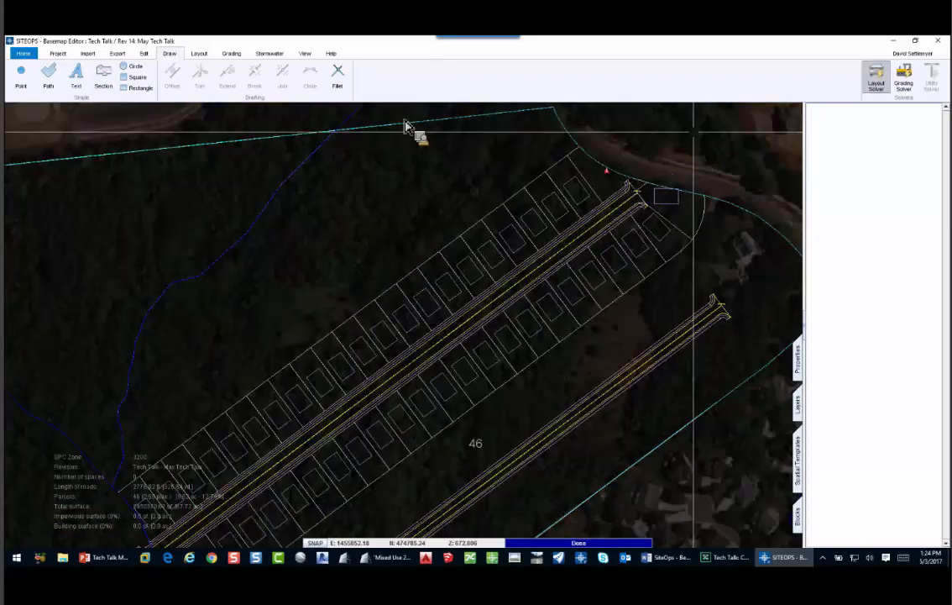
click(24, 76)
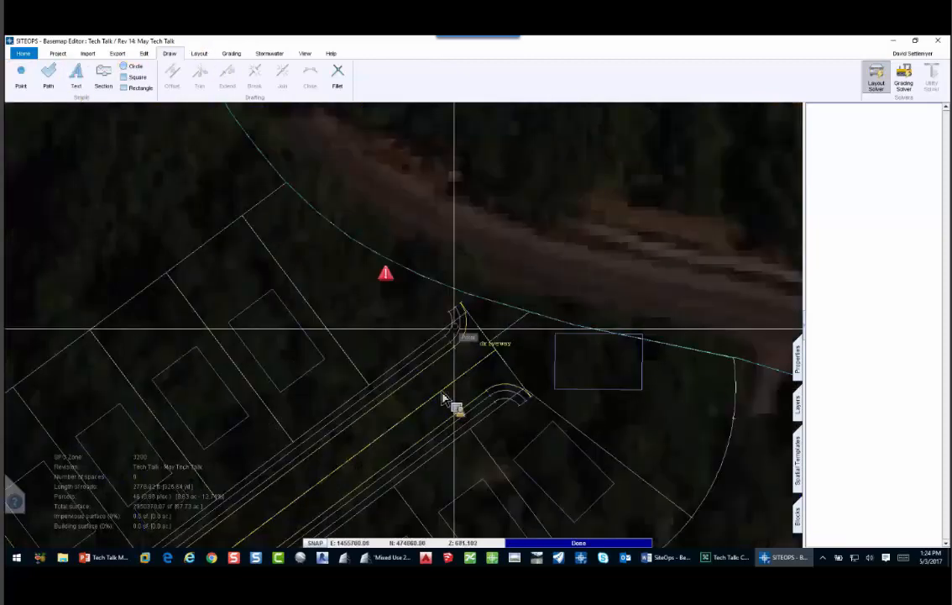
click(420, 407)
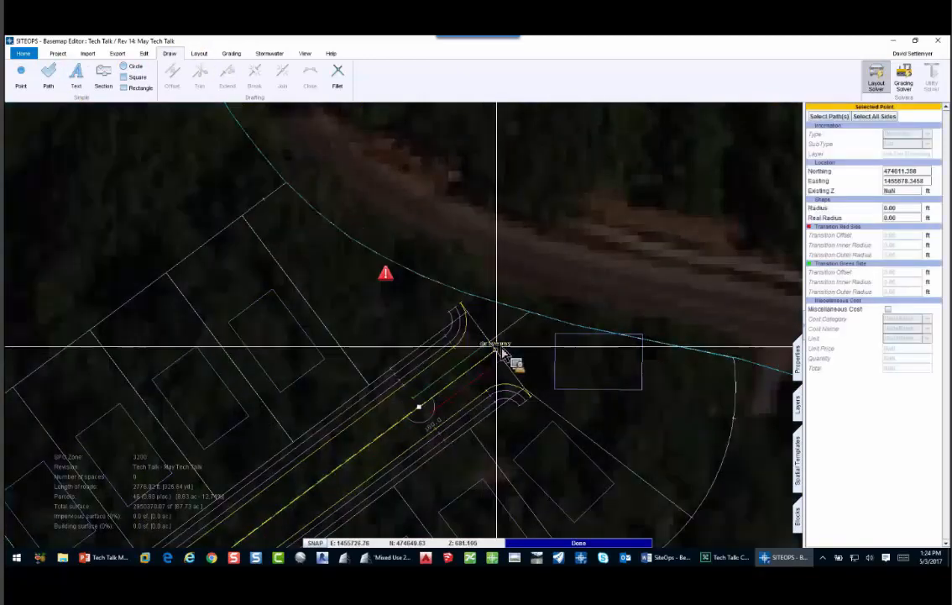
drag(498, 349, 493, 256)
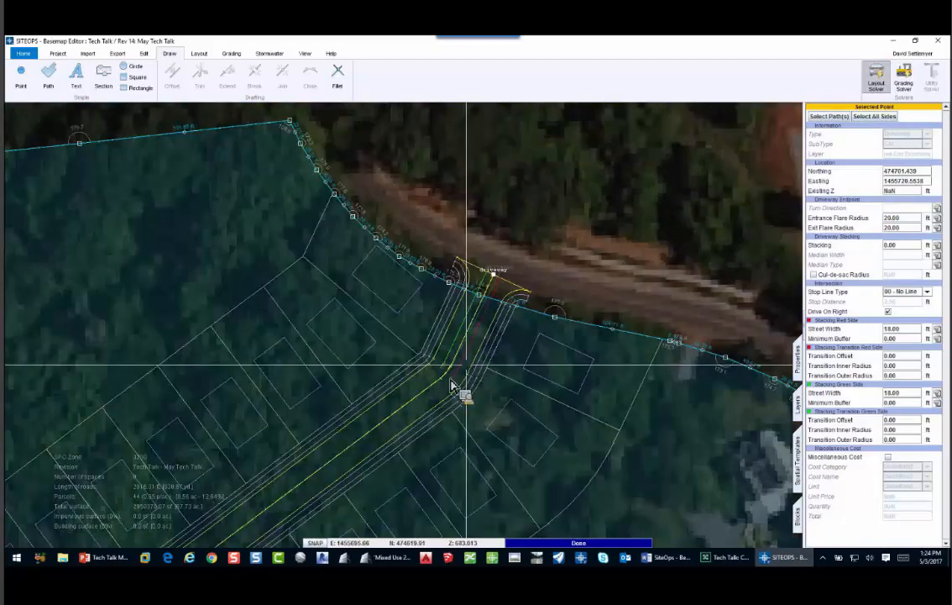
- Set the radius of the northwest drive's new bend point to 150 ft
click(451, 376)
drag(909, 208, 835, 208)
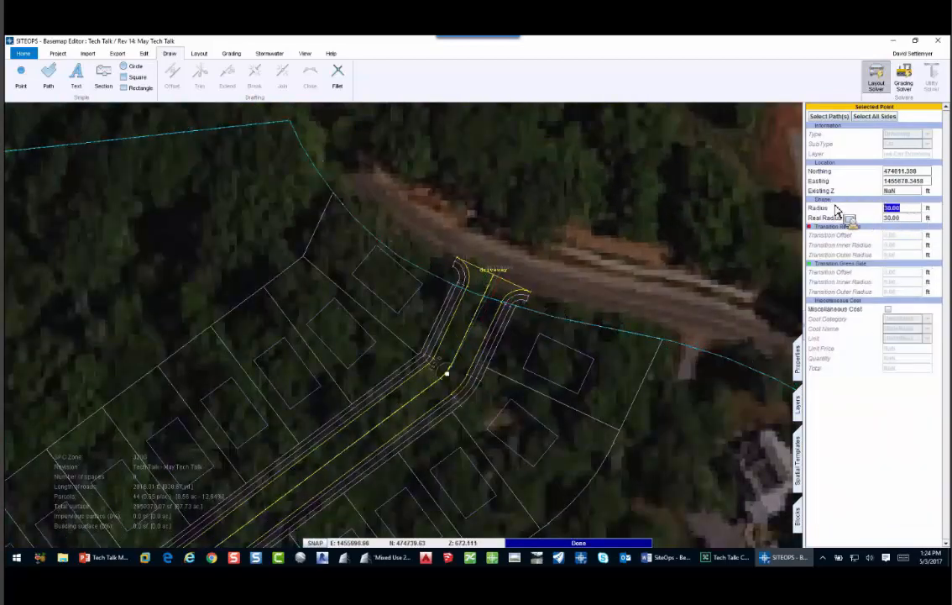
text(150)
key(Return)
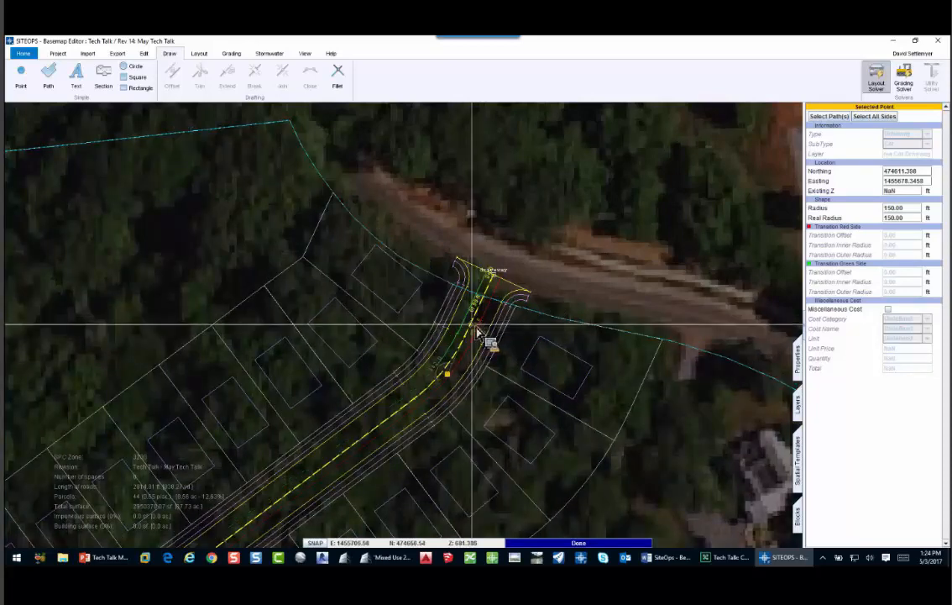
- Override the parcel layout on both sides of the northwest drive's entrance segment so that it has no parcels
click(481, 336)
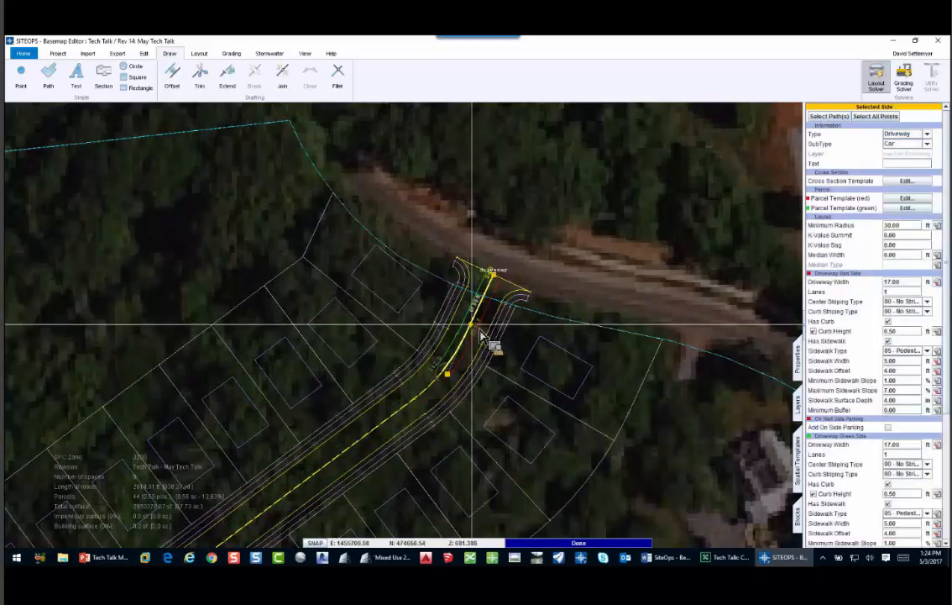
click(905, 199)
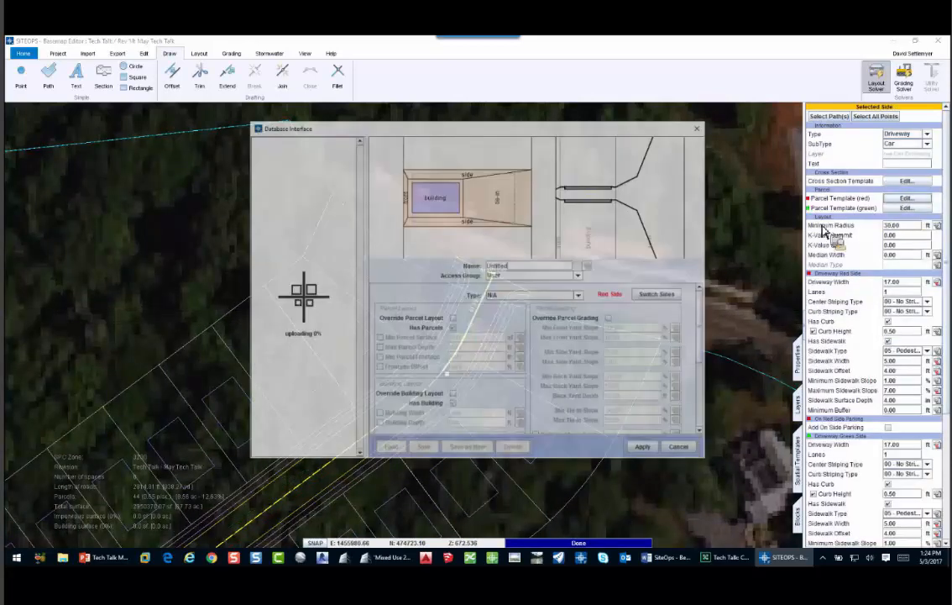
click(453, 319)
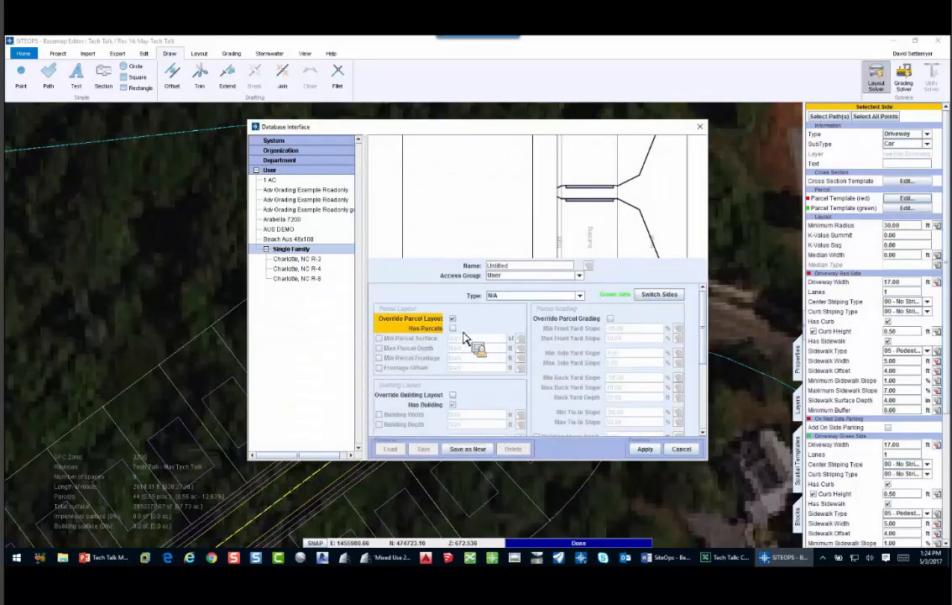
click(645, 449)
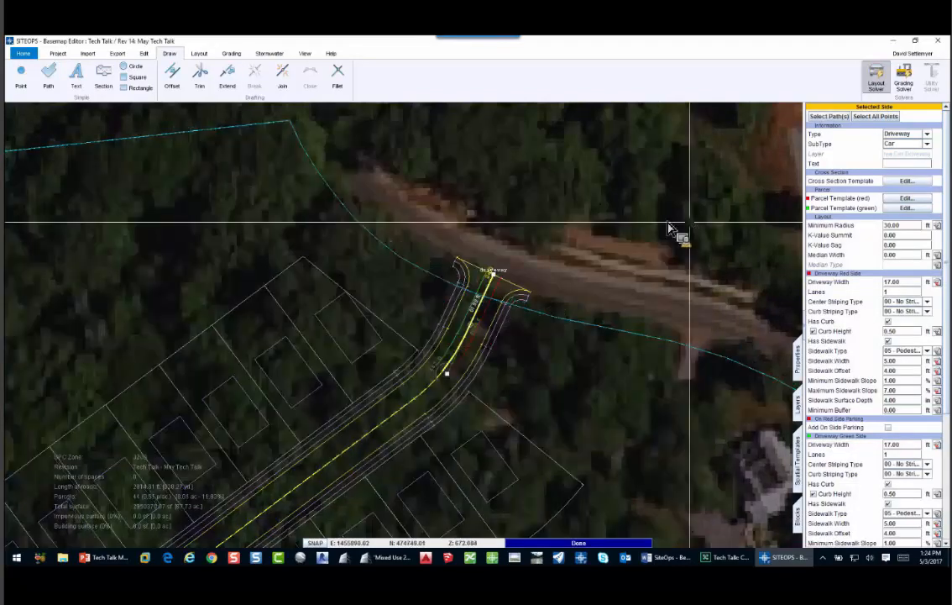
- Insert a point near the northeast end of the southeast drive and move the drive's endpoint onto the northwest drive
scroll(621, 243, down, 2)
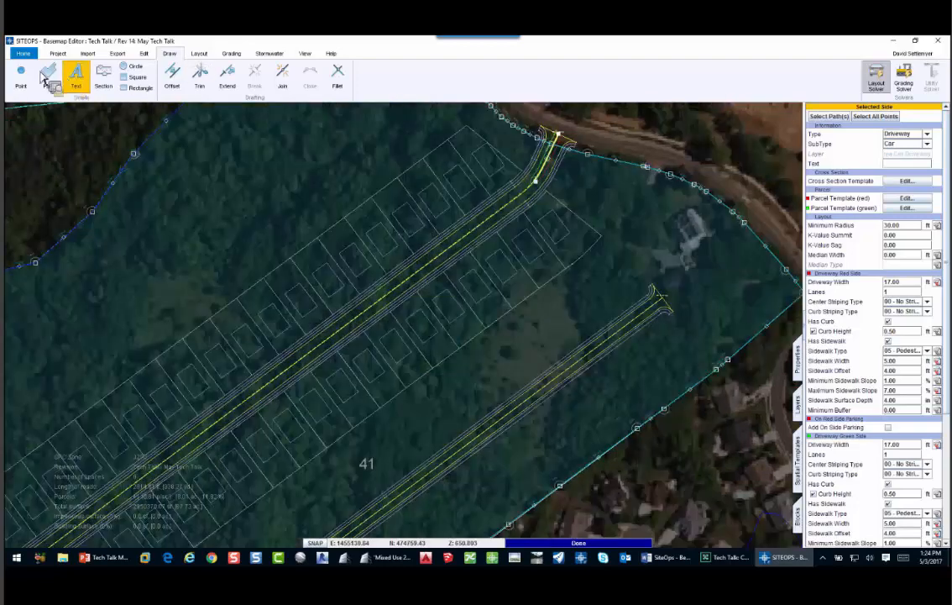
click(37, 73)
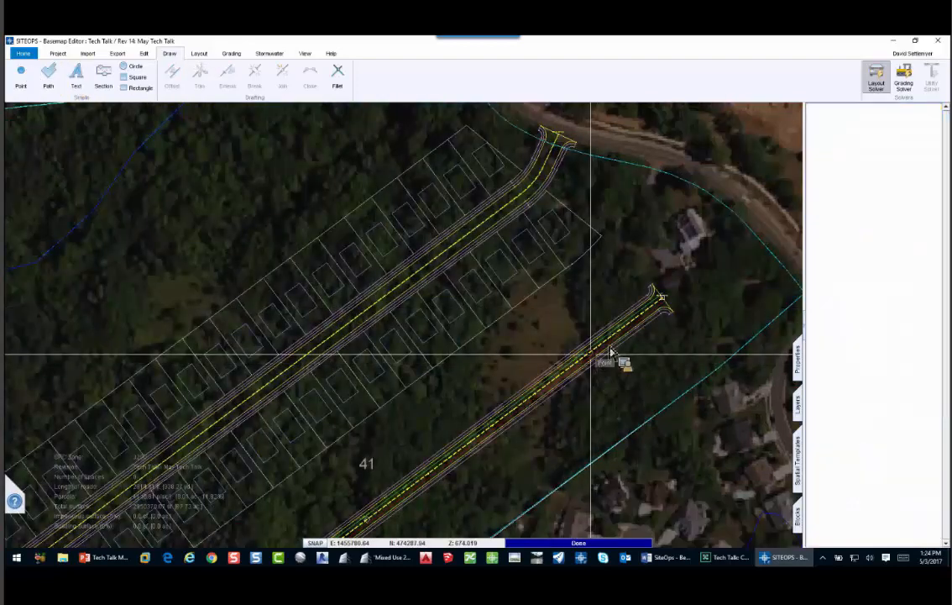
click(660, 306)
click(663, 299)
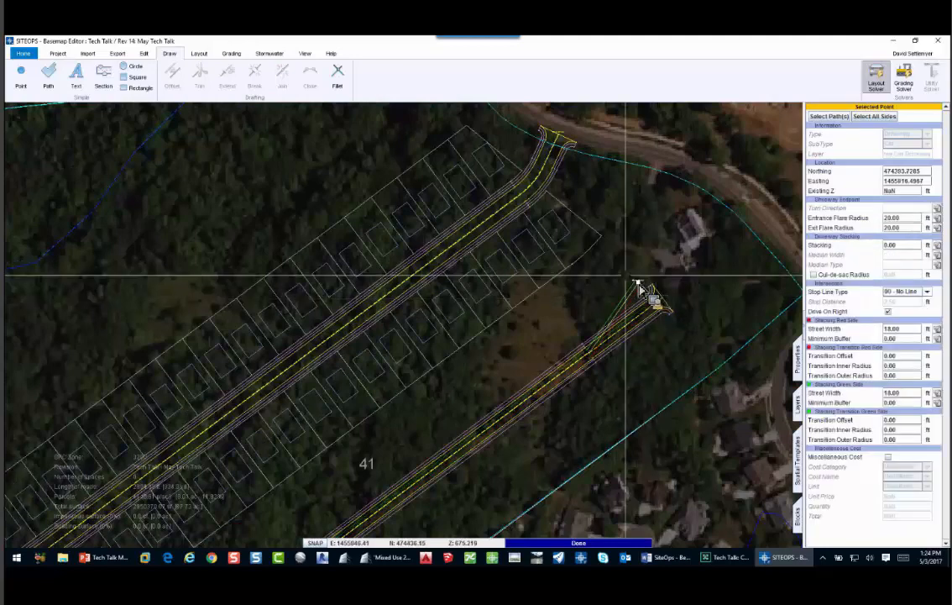
right_click(508, 238)
click(538, 294)
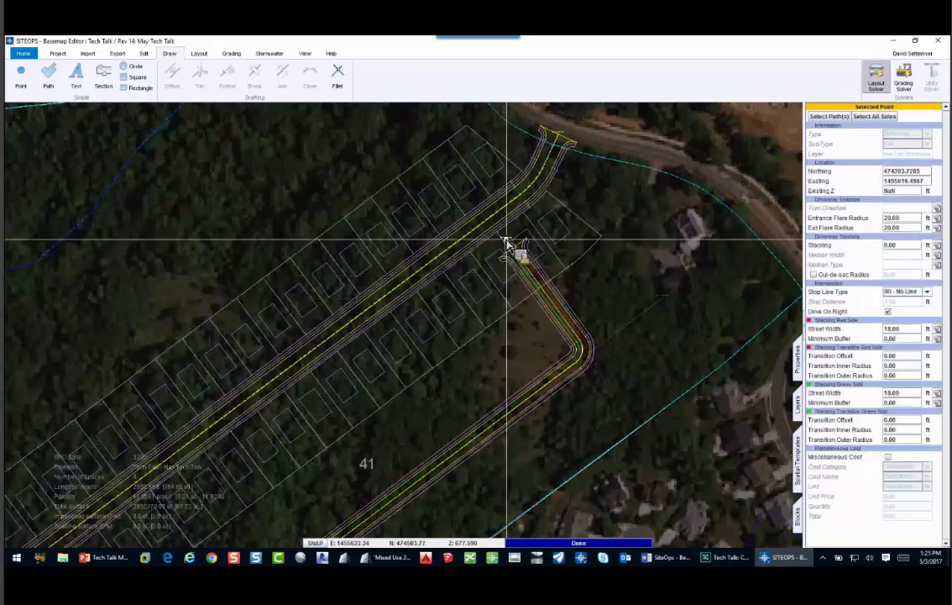
click(496, 224)
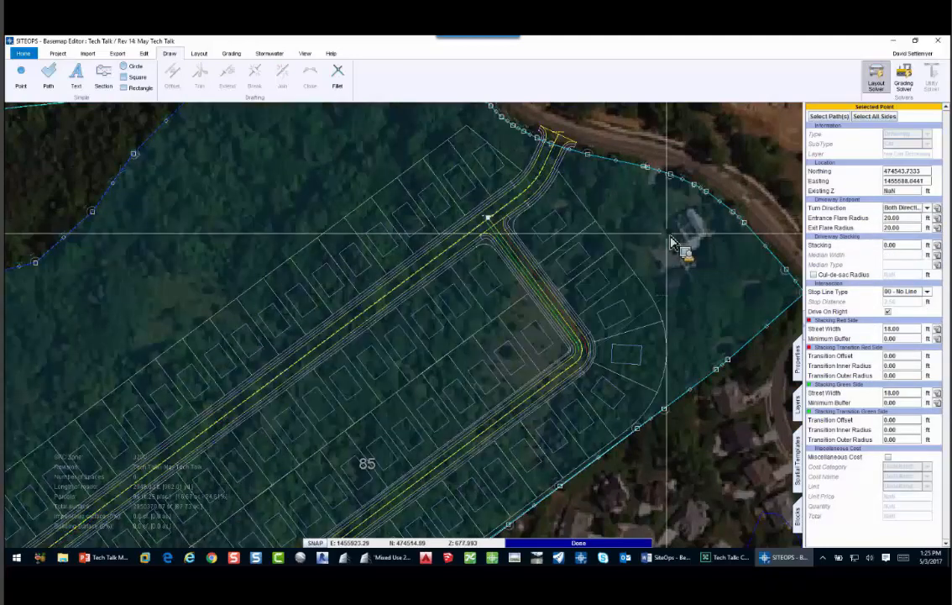
- Set the radius of the southeast drive's new northeastern bend point to 150 ft
middle_drag(597, 349, 642, 267)
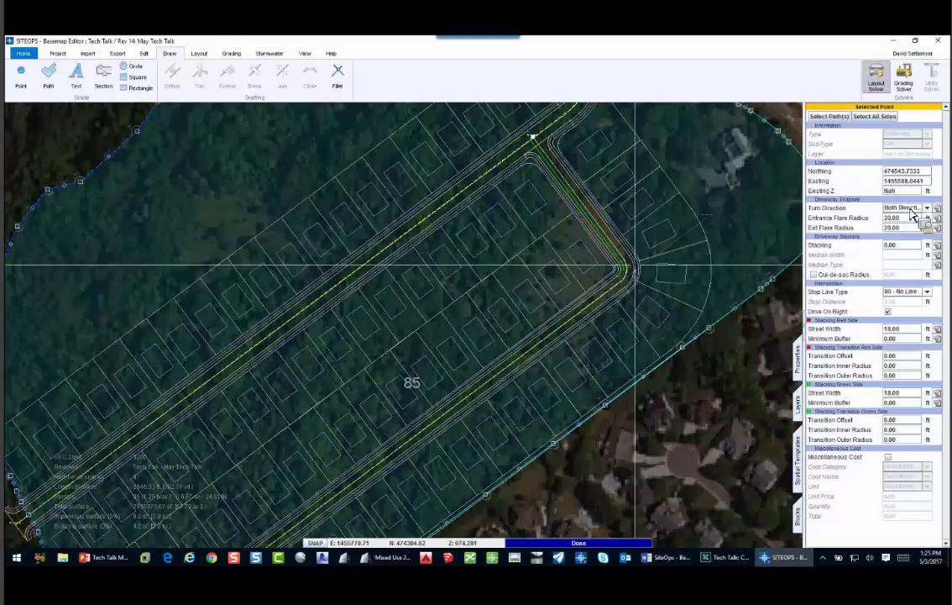
click(634, 269)
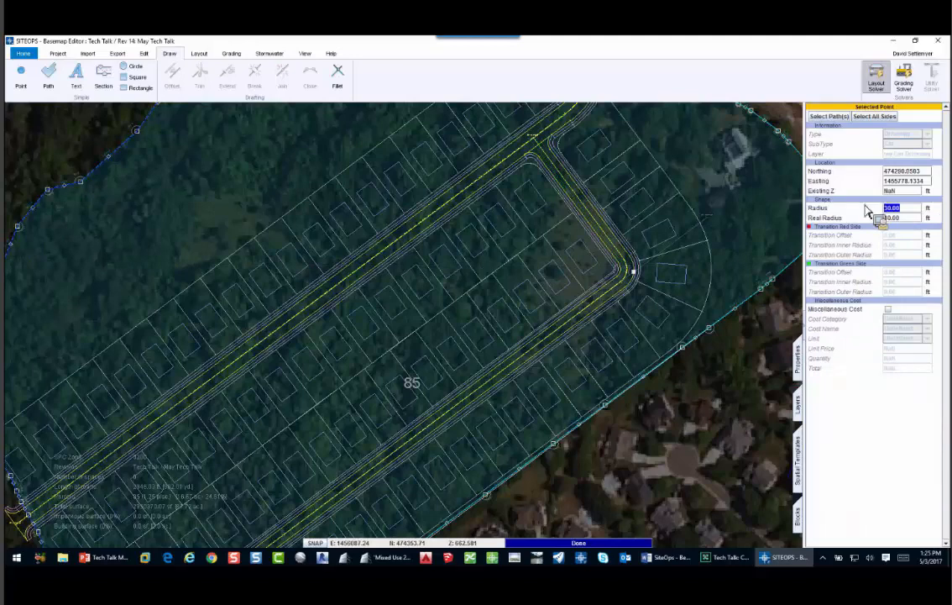
text(150)
key(Return)
- Insert a point near the southwest end of the southeast drive and move that endpoint onto the northwest drive
middle_drag(342, 435, 406, 384)
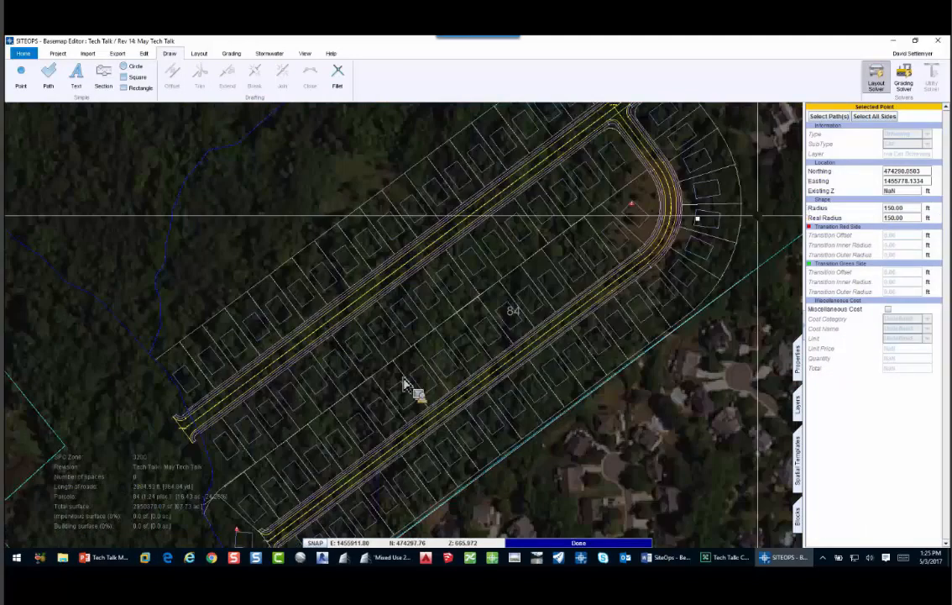
click(23, 77)
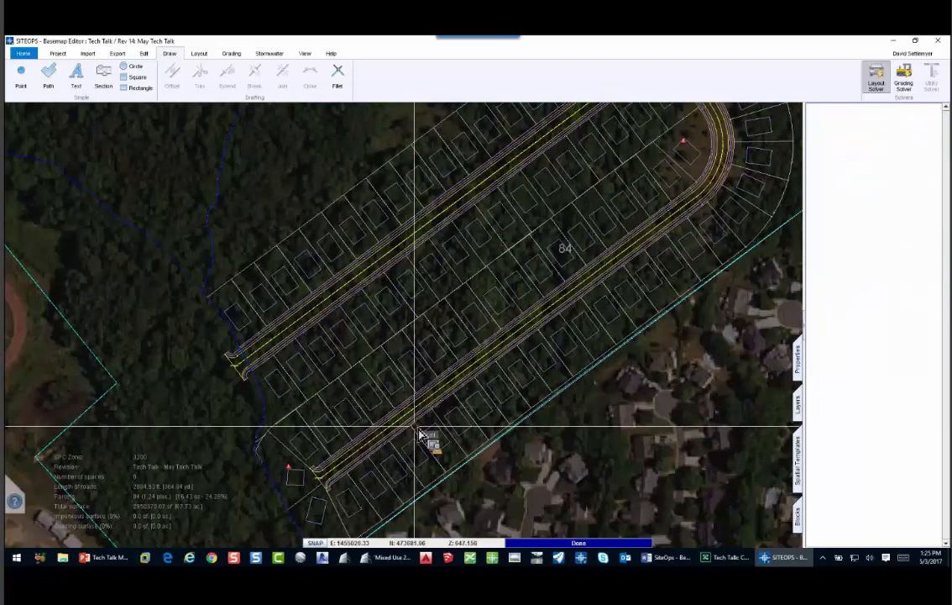
click(319, 480)
right_click(319, 336)
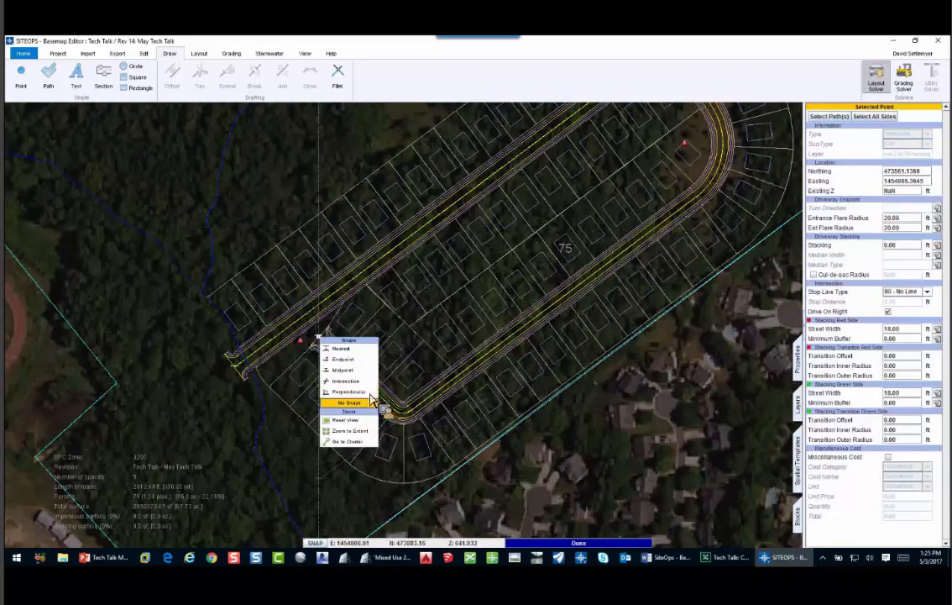
click(367, 402)
click(324, 301)
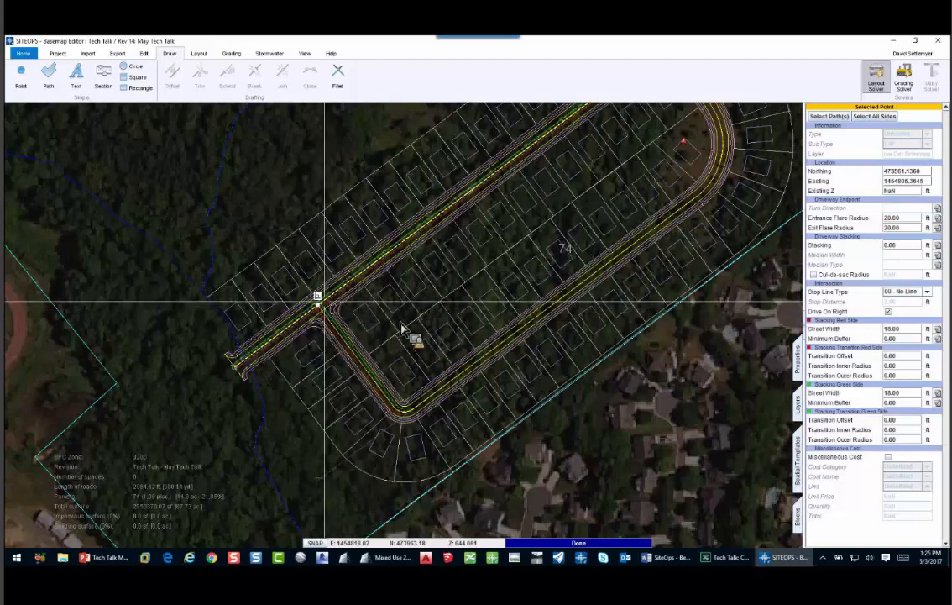
- Set the radius of the southeast drive's new southwestern bend point to 150 ft
scroll(411, 343, down, 2)
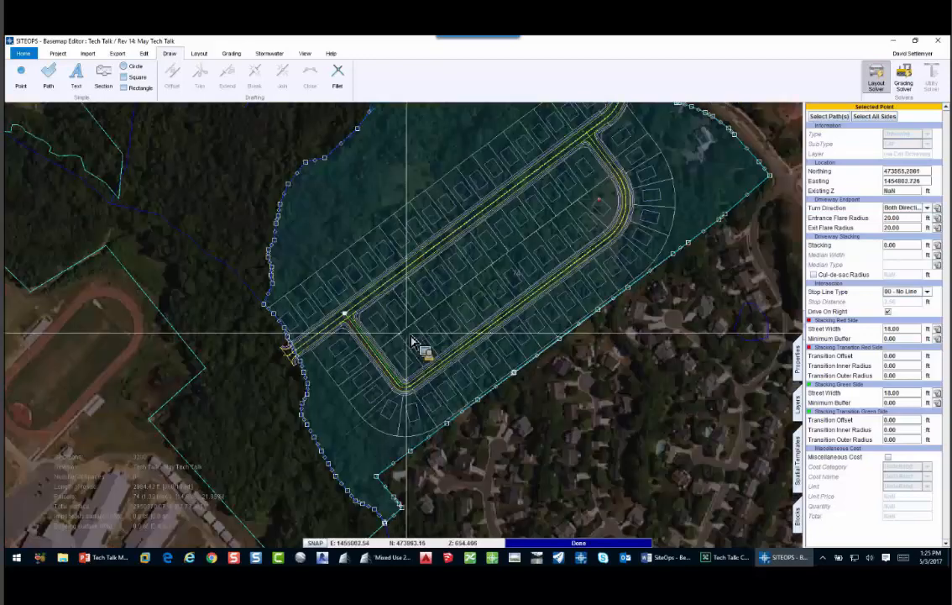
click(409, 398)
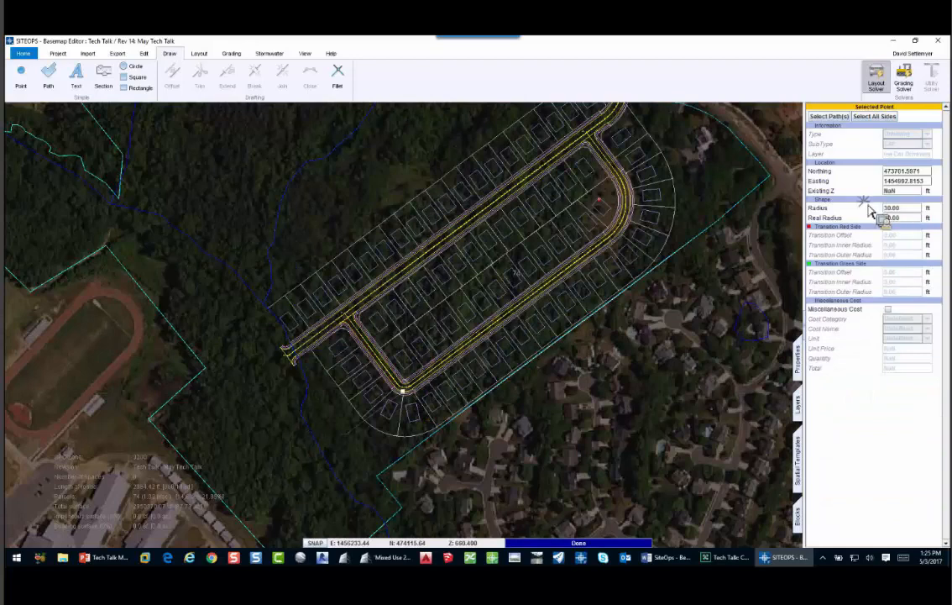
text(150)
key(Return)
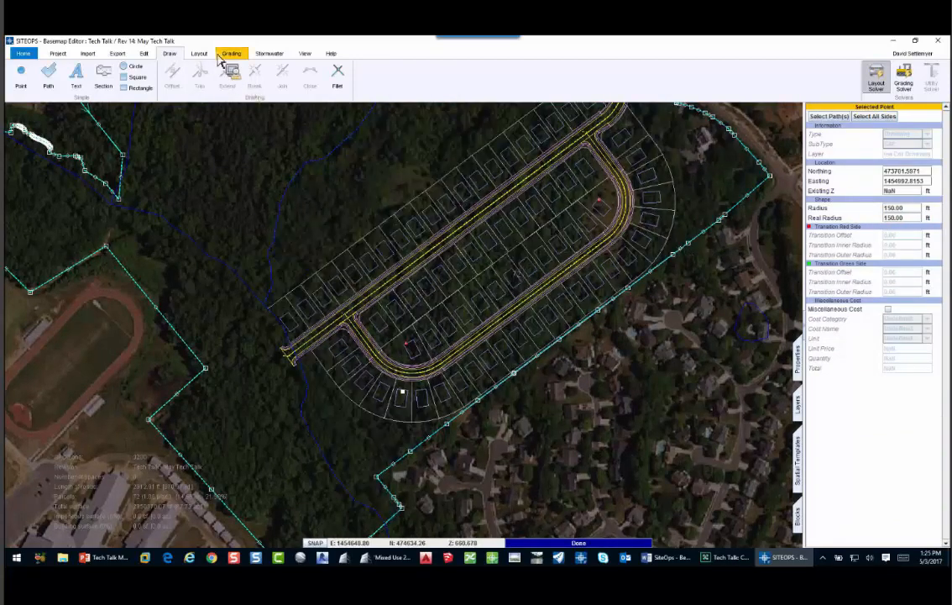
- Draw a straight cross drive path between the southeast and northwest drives through the middle of the block
click(199, 53)
click(299, 76)
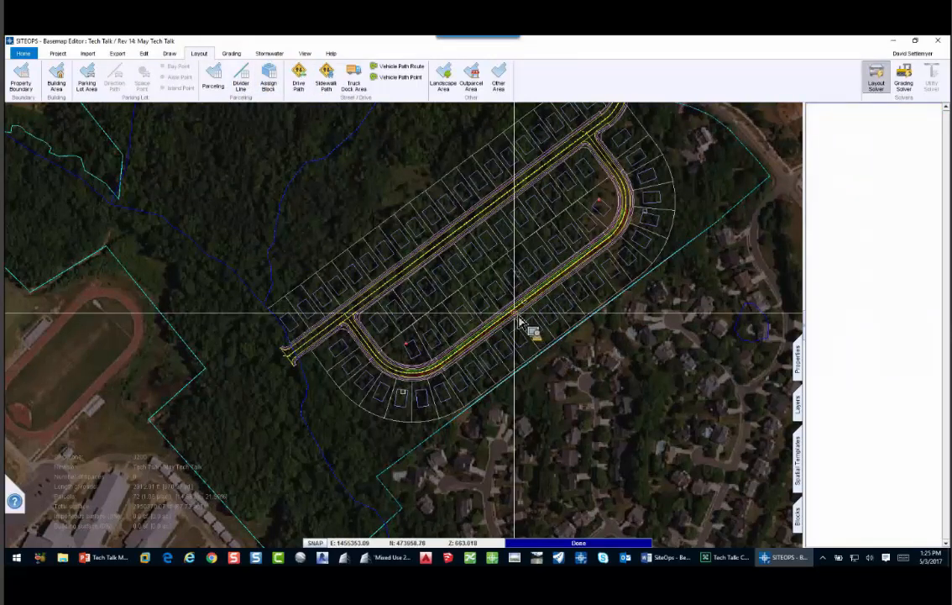
right_click(514, 300)
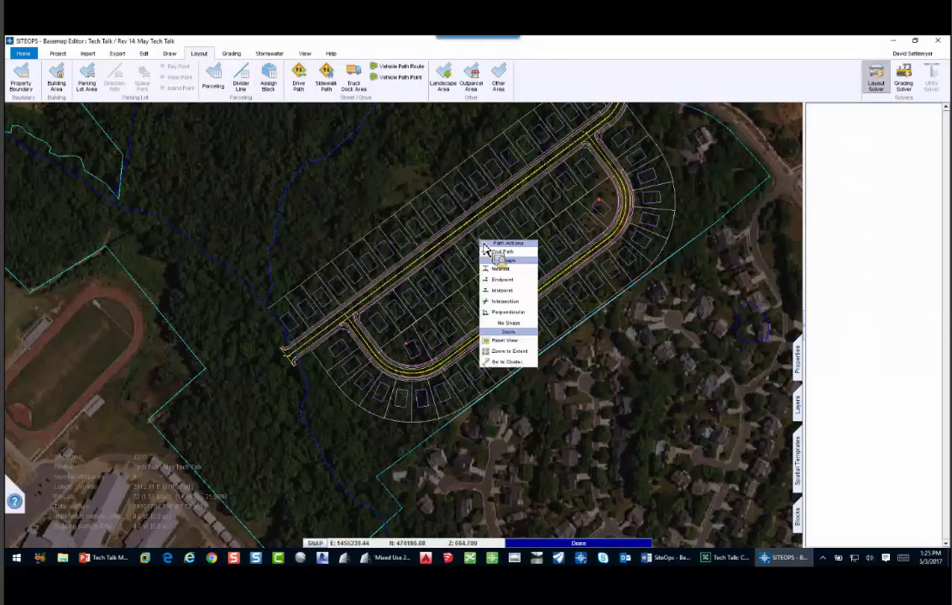
click(515, 315)
click(455, 234)
right_click(503, 236)
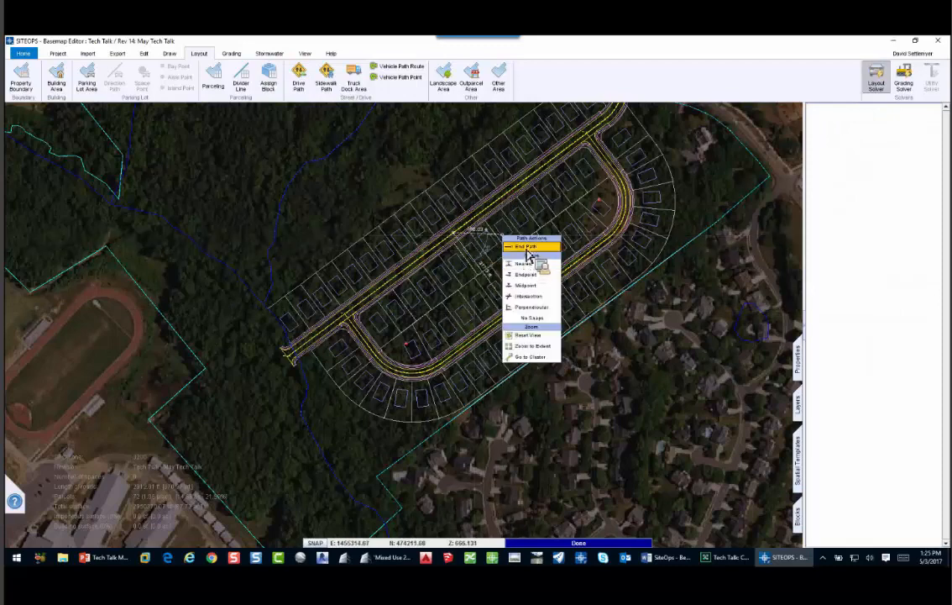
click(527, 246)
click(571, 353)
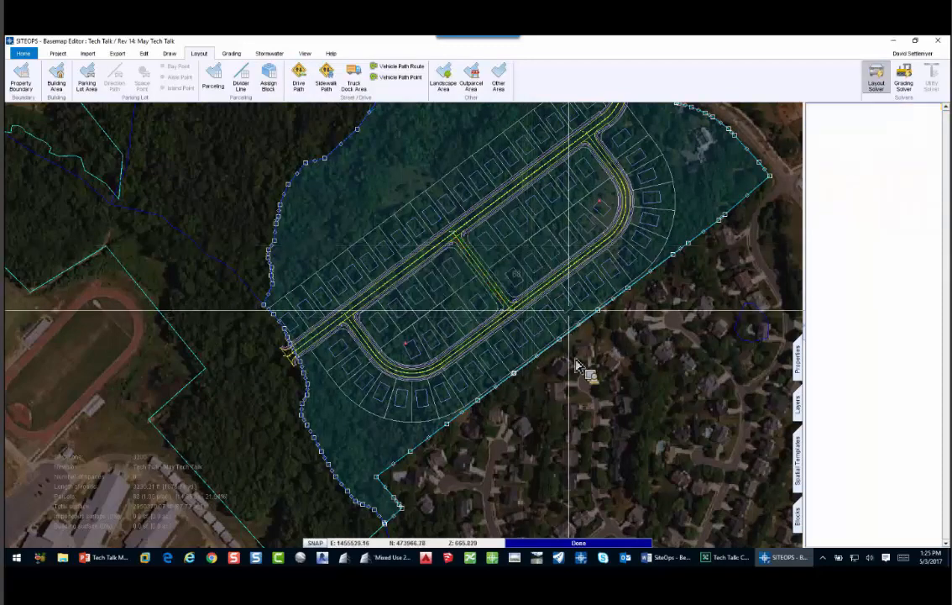
- Draw a drive path with five bends from the southwestern intersection through the open area north of the northwest drive
middle_drag(574, 349, 582, 510)
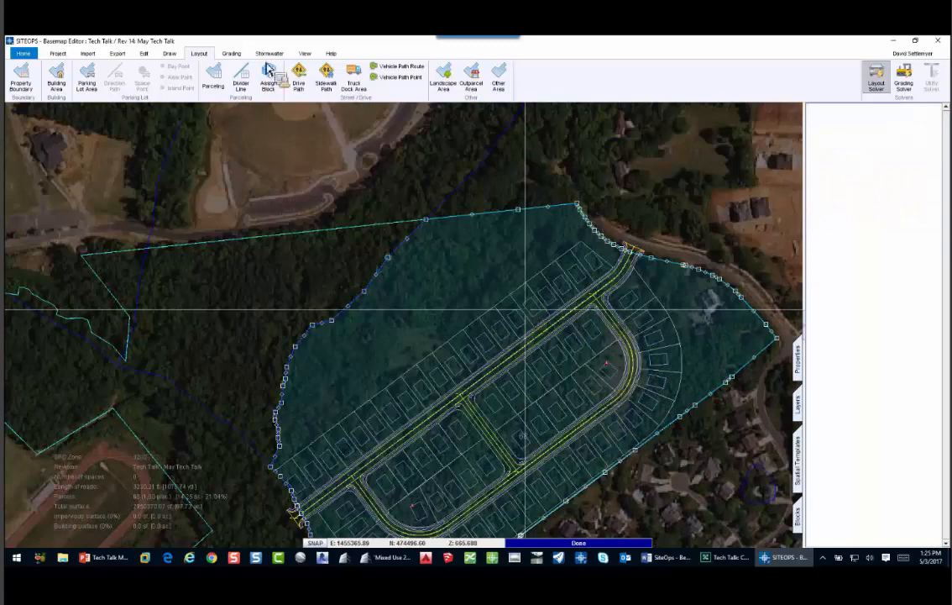
click(298, 77)
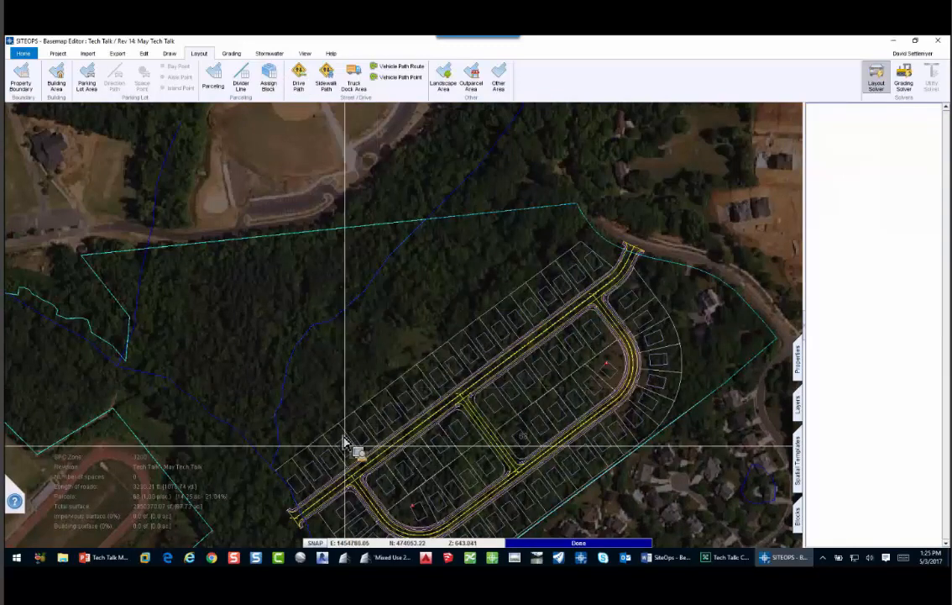
click(323, 419)
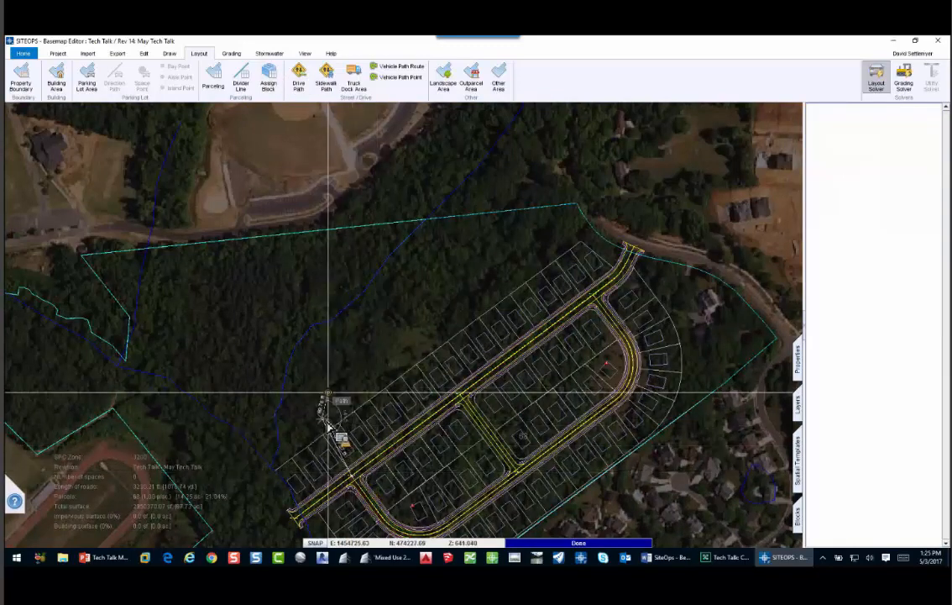
click(362, 350)
click(420, 321)
click(434, 258)
click(480, 240)
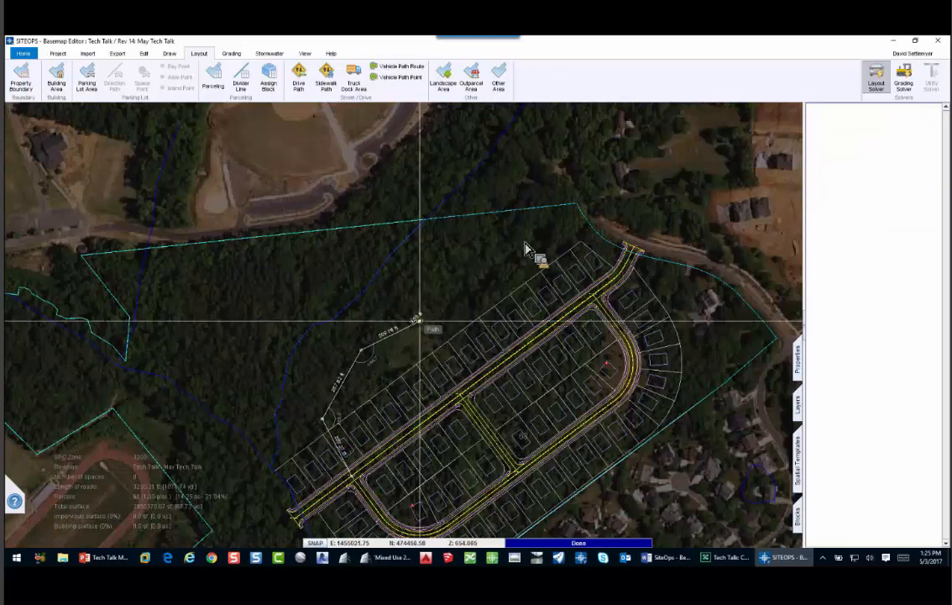
double_click(521, 240)
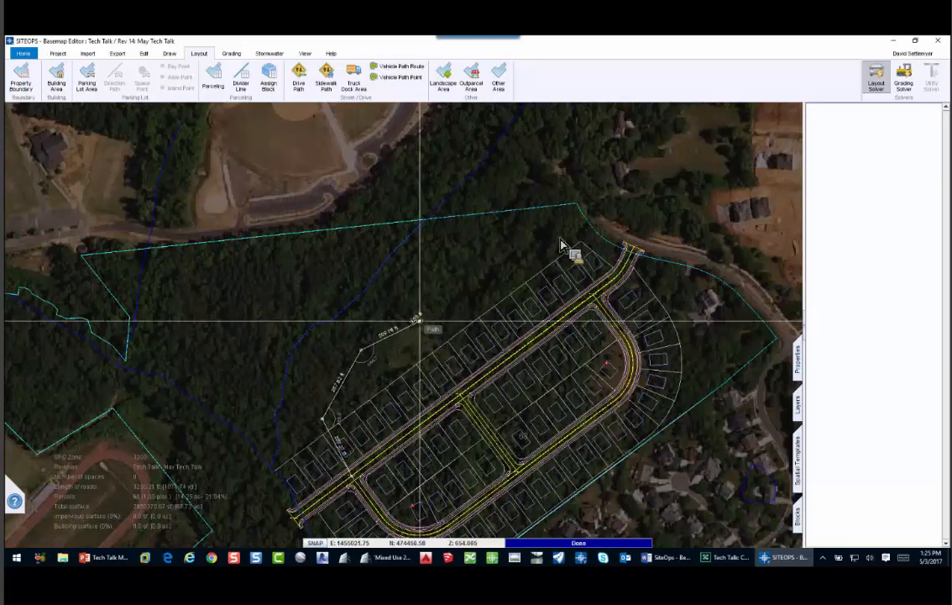
click(586, 180)
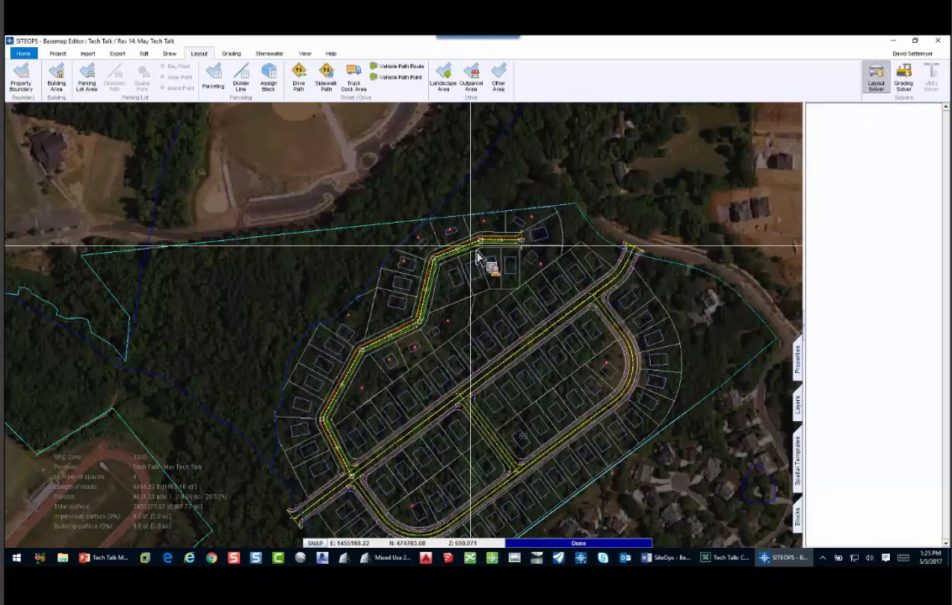
- Set the radius of all bend points of the winding northern drive to 250 ft
click(495, 241)
click(870, 118)
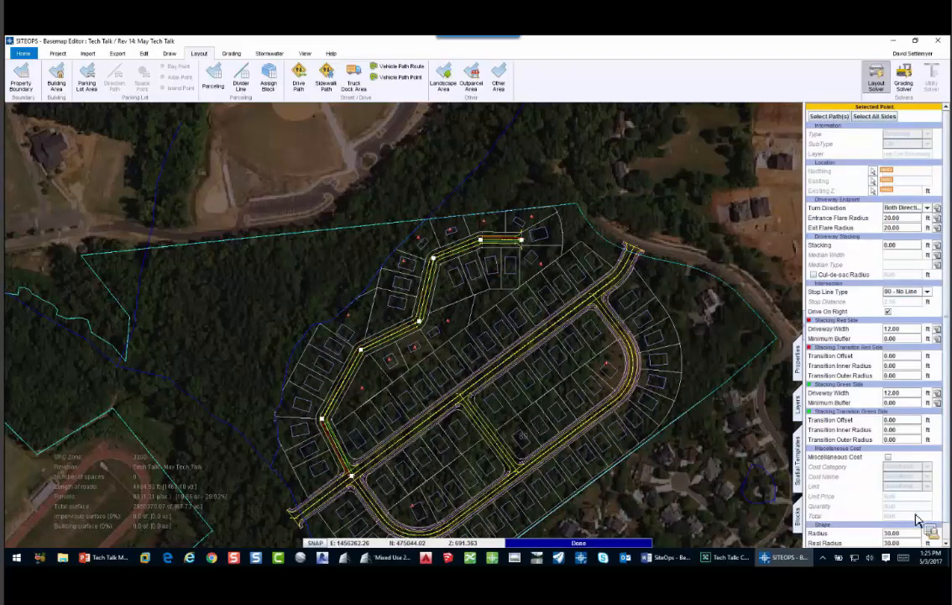
double_click(901, 533)
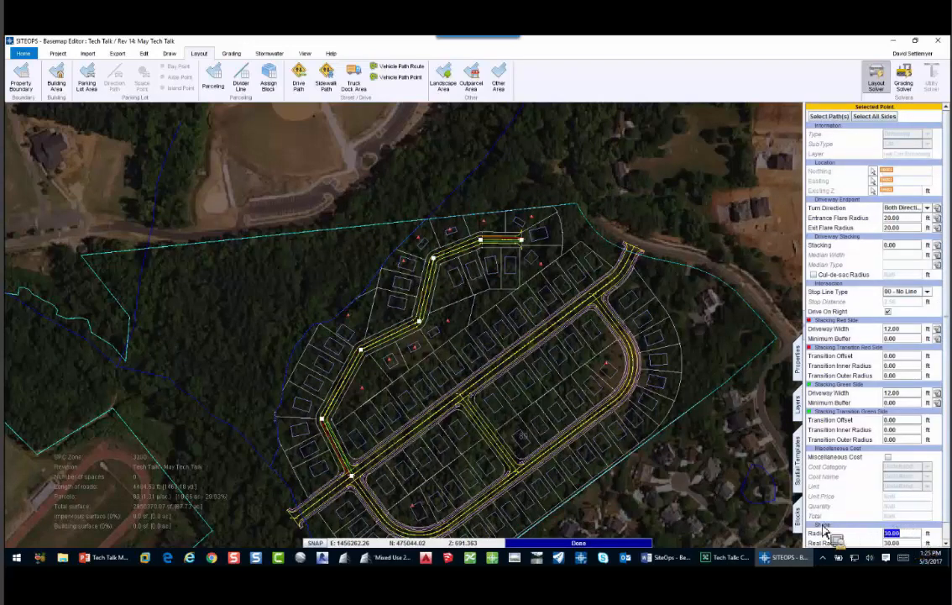
key(Return)
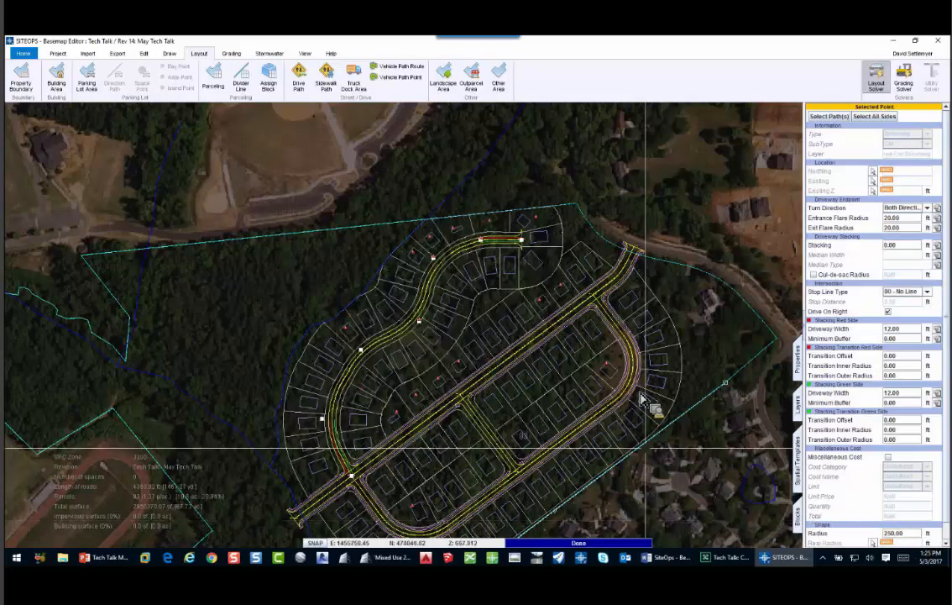
- Delete the winding drive path in the northern part of the parceling area
click(608, 217)
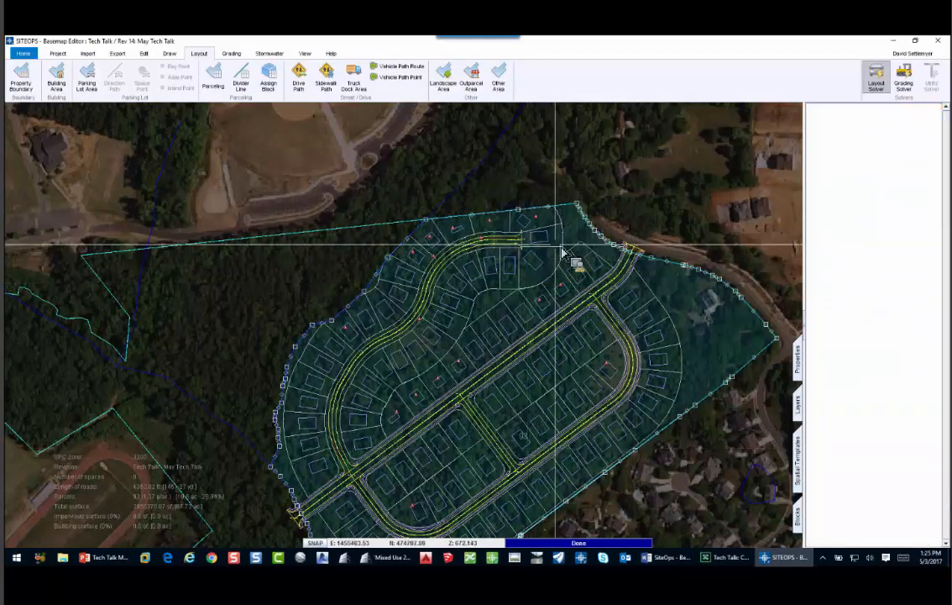
click(497, 246)
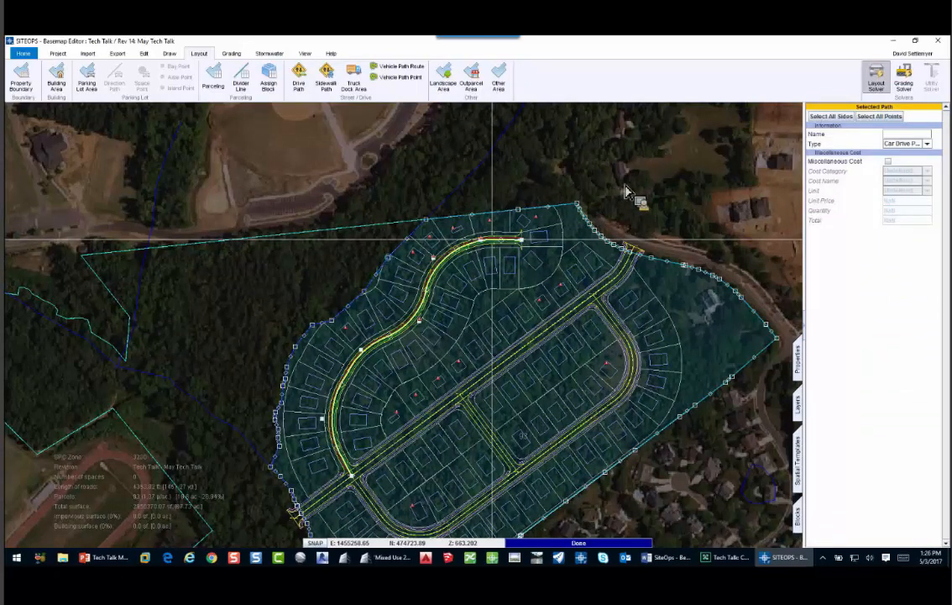
key(Delete)
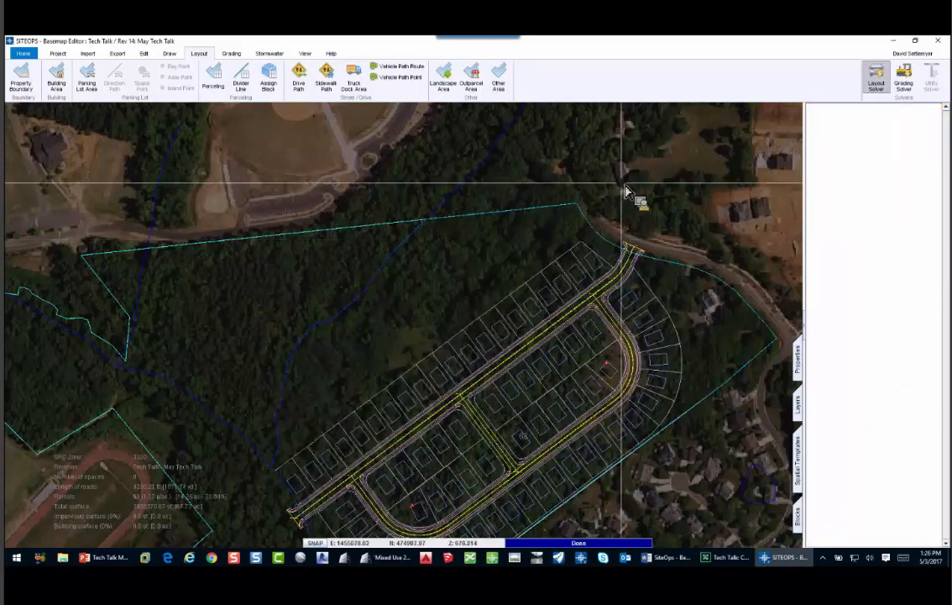
- Delete the parceling area's corner points along the northeastern property line, from the creek to the road entrance
middle_drag(528, 409, 552, 316)
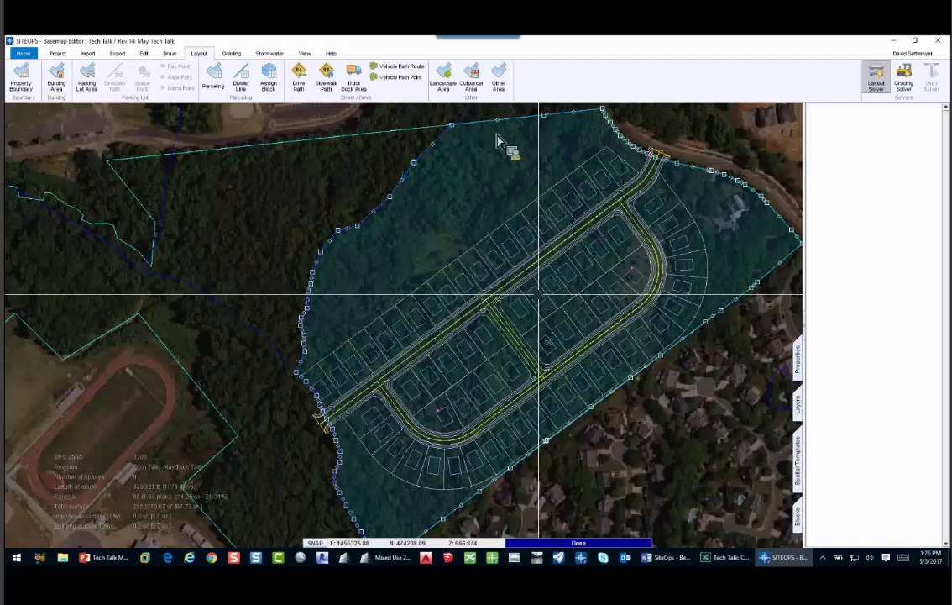
middle_drag(453, 192, 432, 293)
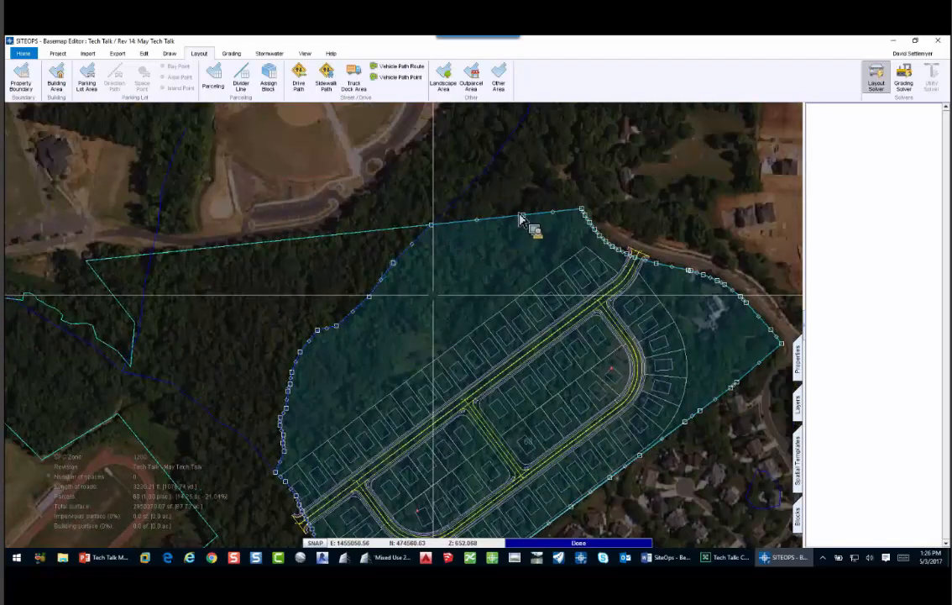
scroll(638, 267, up, 2)
right_click(639, 267)
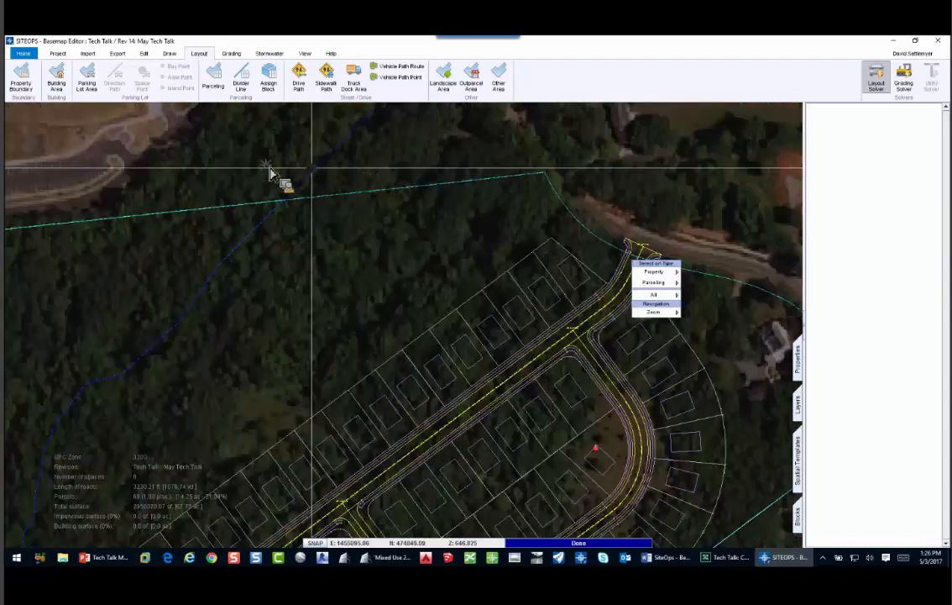
key(Escape)
right_click(637, 262)
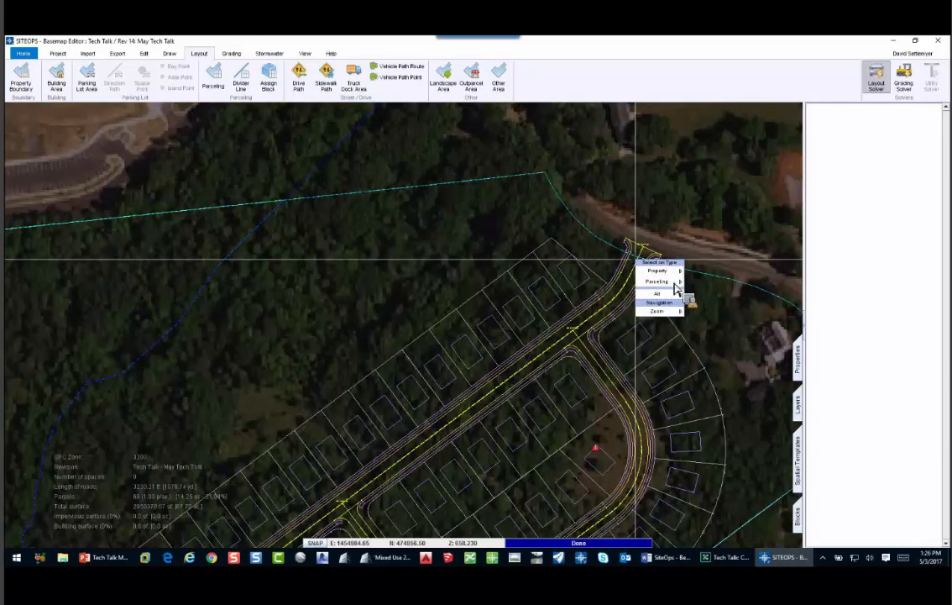
mouse_move(676, 282)
click(727, 293)
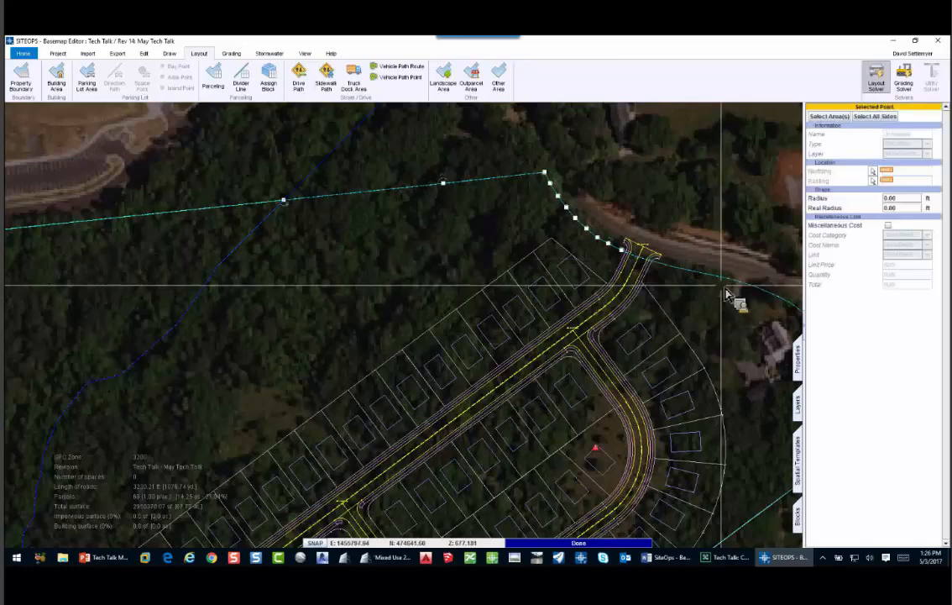
key(Escape)
- Delete the parceling area's corner points that follow the creek northwest of the northern drive
middle_drag(611, 242, 743, 79)
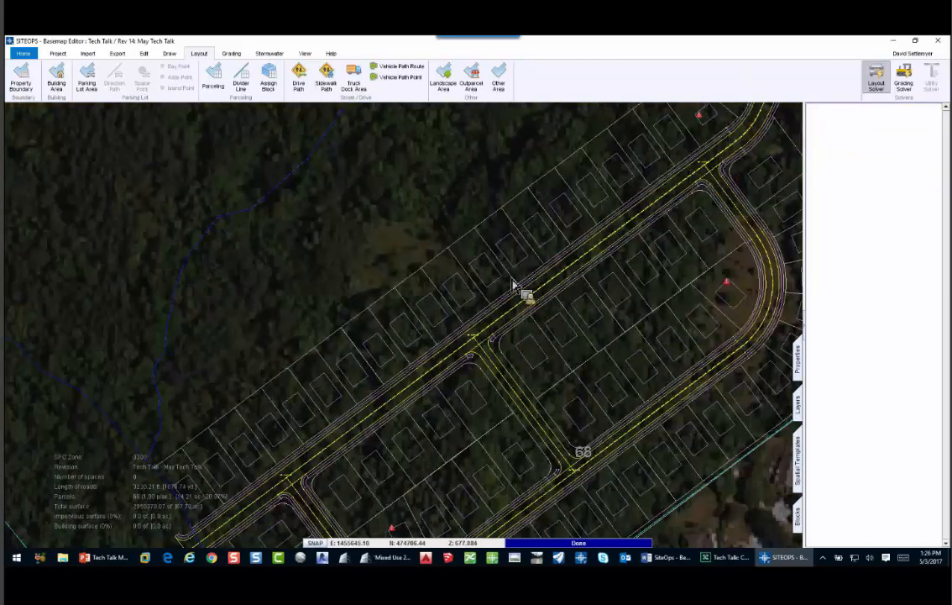
scroll(220, 213, down, 1)
drag(193, 195, 431, 516)
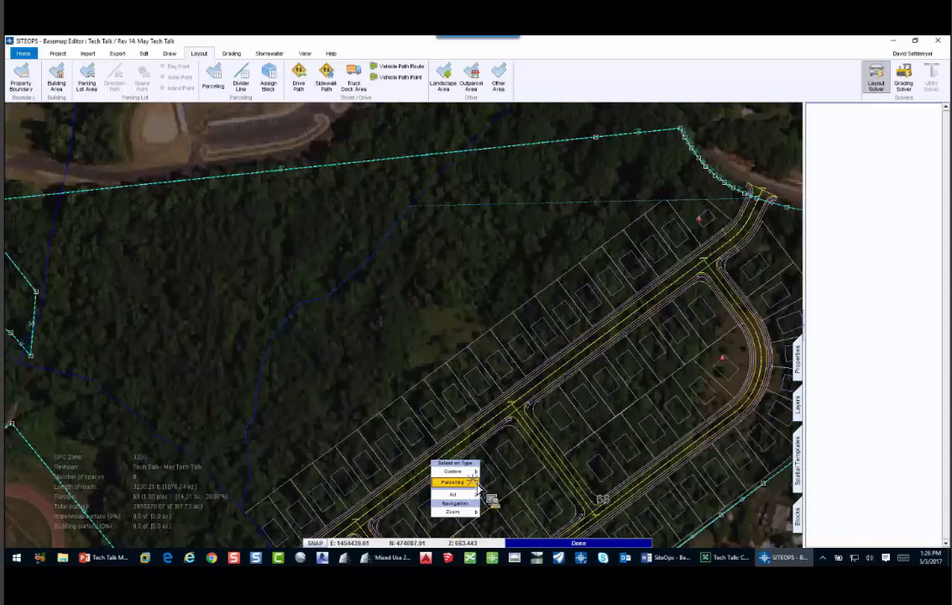
mouse_move(470, 485)
click(526, 493)
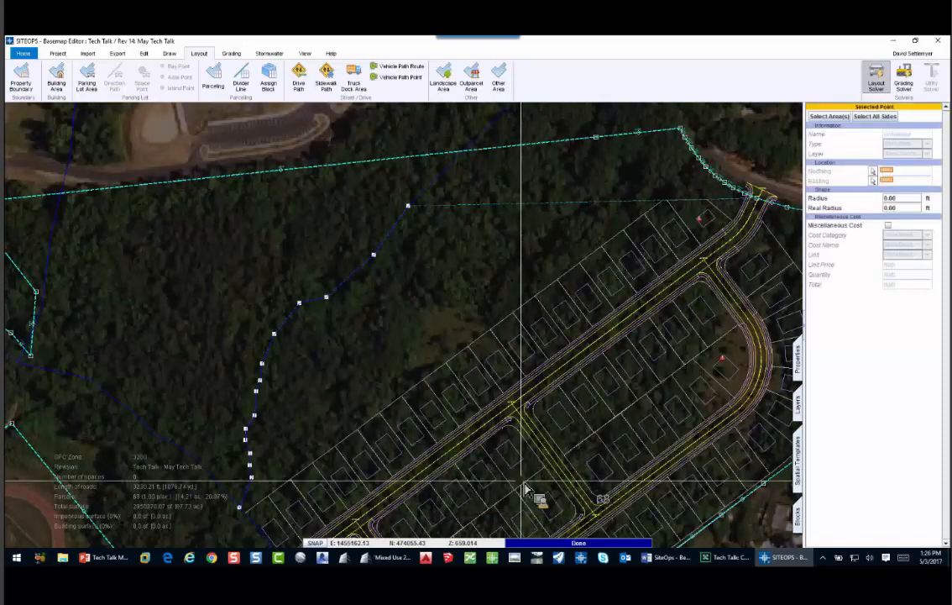
key(Escape)
- Delete the parceling area's remaining corner points northwest of the drive's southwestern end
middle_drag(565, 404, 598, 212)
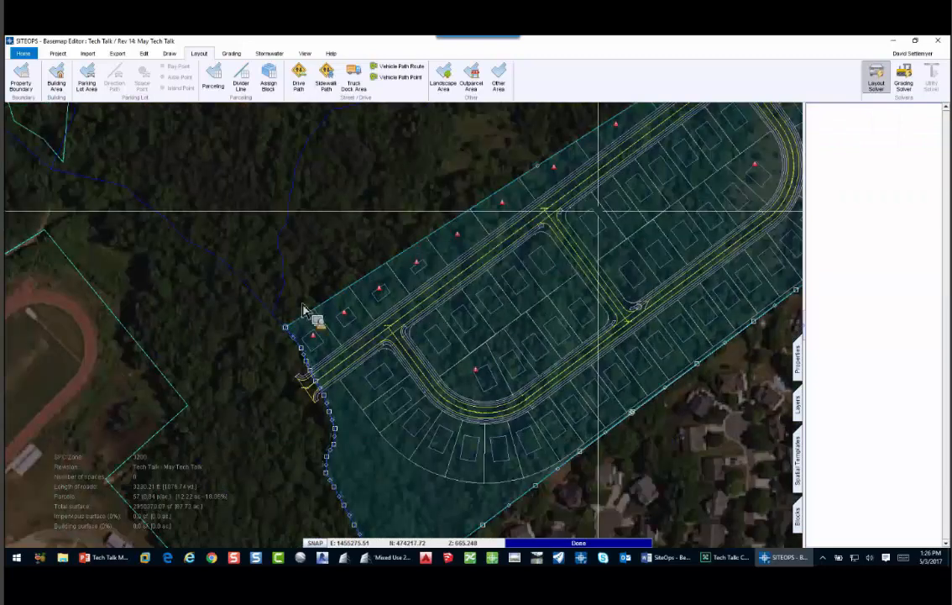
scroll(312, 302, up, 3)
click(337, 314)
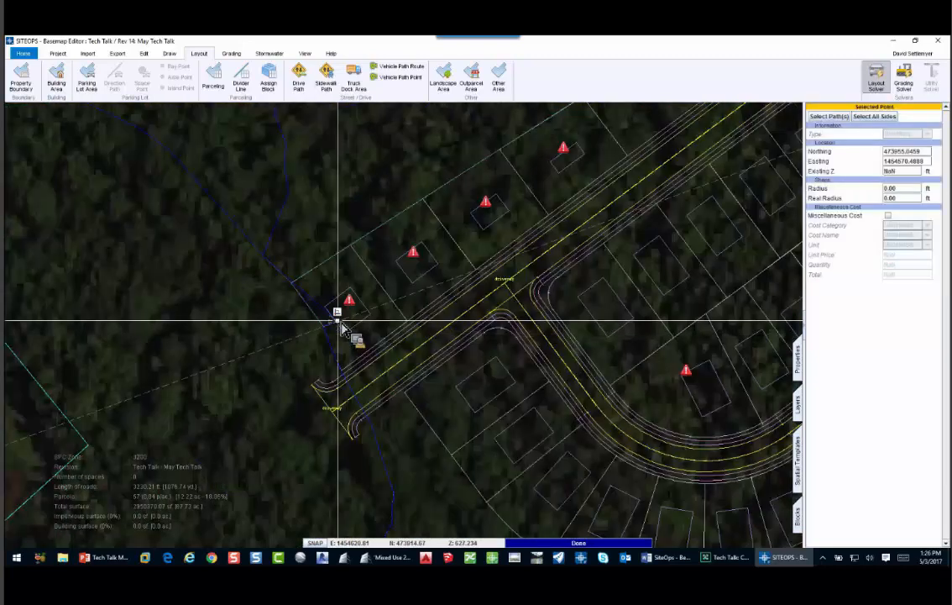
right_drag(292, 268, 357, 387)
mouse_move(393, 419)
click(435, 418)
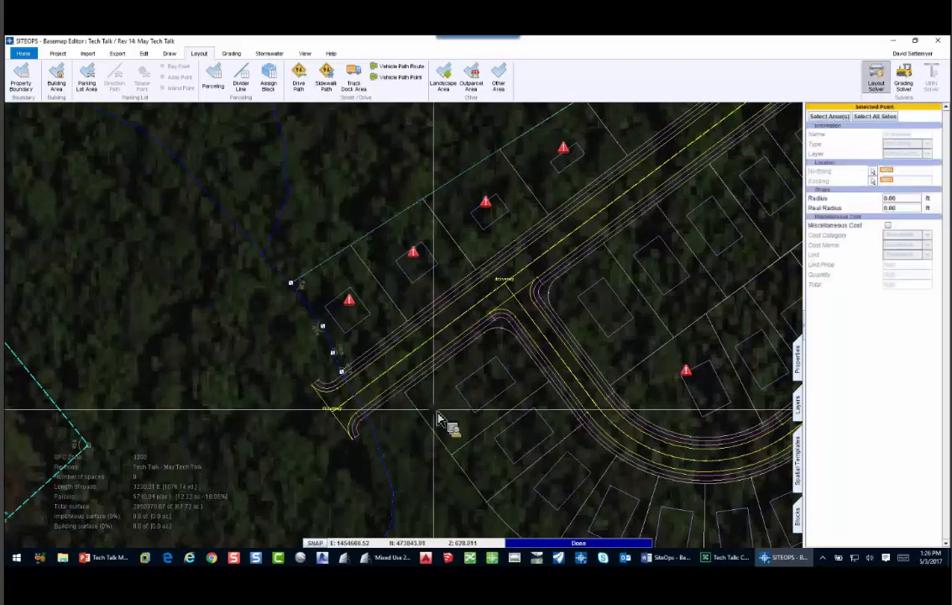
key(Delete)
- Bend the parceling area's northwestern edge onto the northern drive by pulling a new corner point near the road entrance
scroll(342, 392, down, 3)
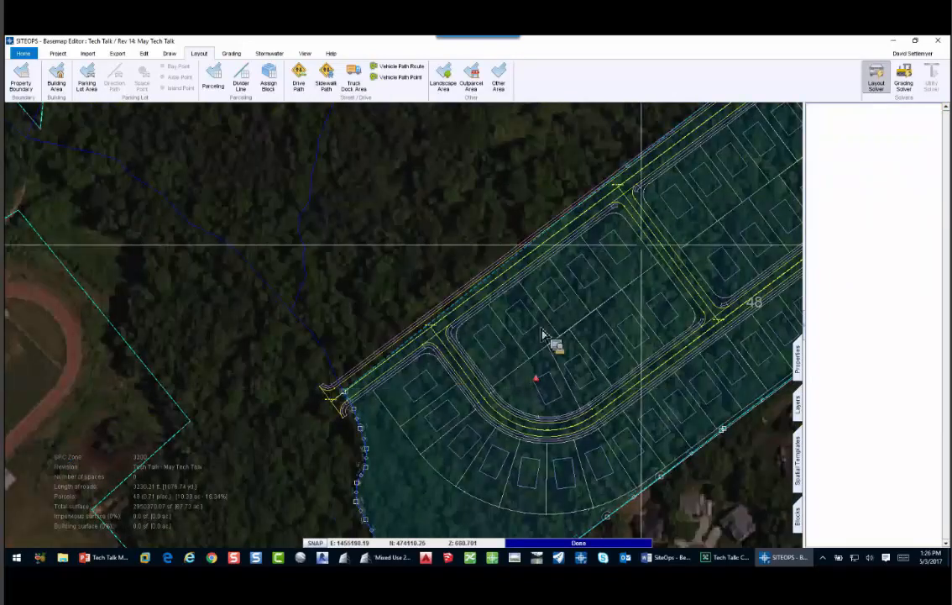
middle_drag(601, 331, 580, 350)
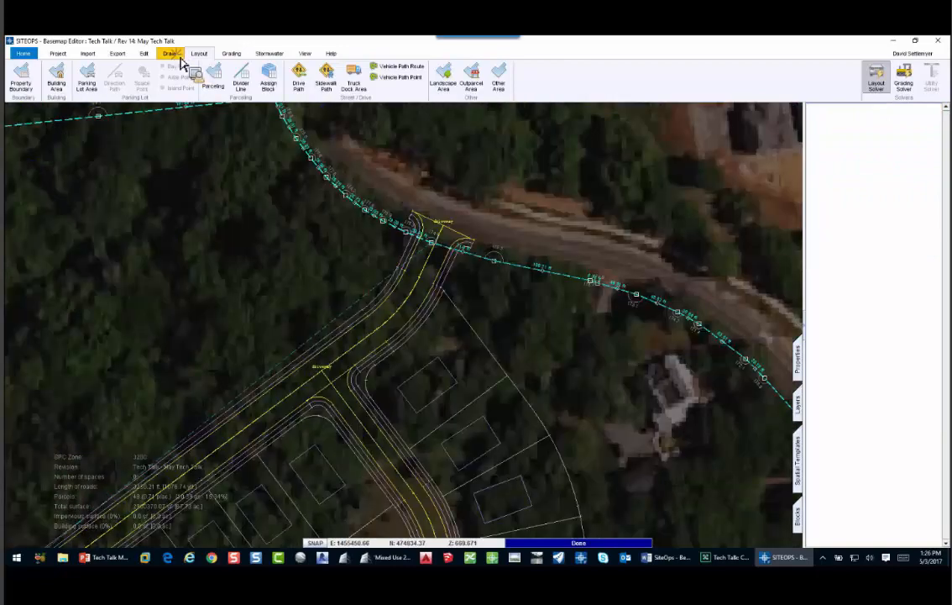
click(170, 54)
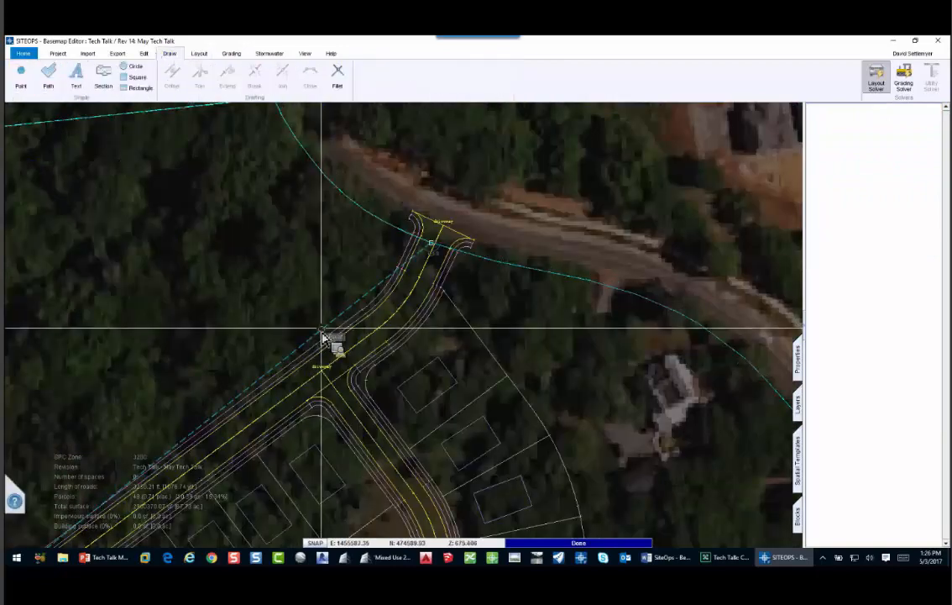
drag(322, 329, 353, 337)
scroll(555, 253, down, 1)
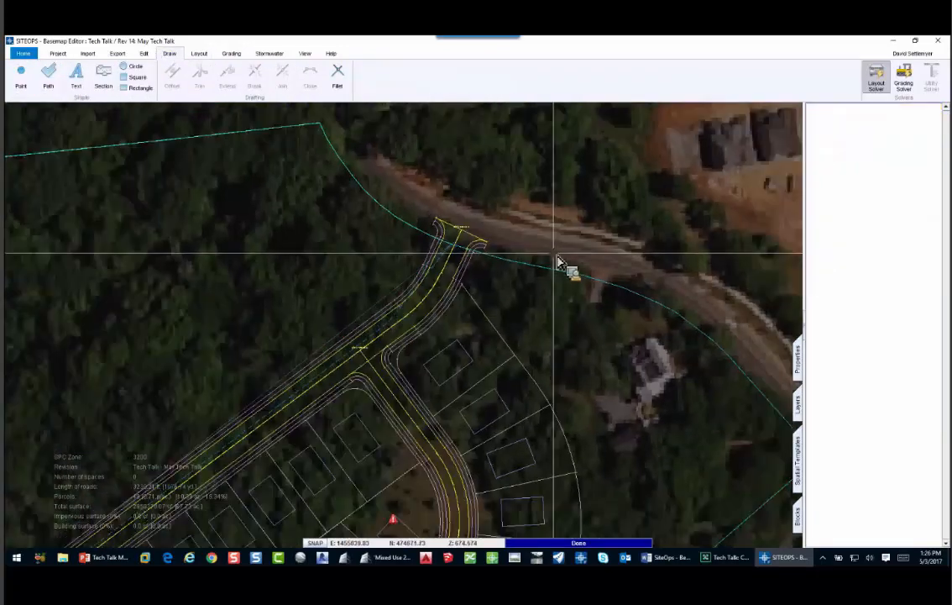
scroll(556, 261, down, 1)
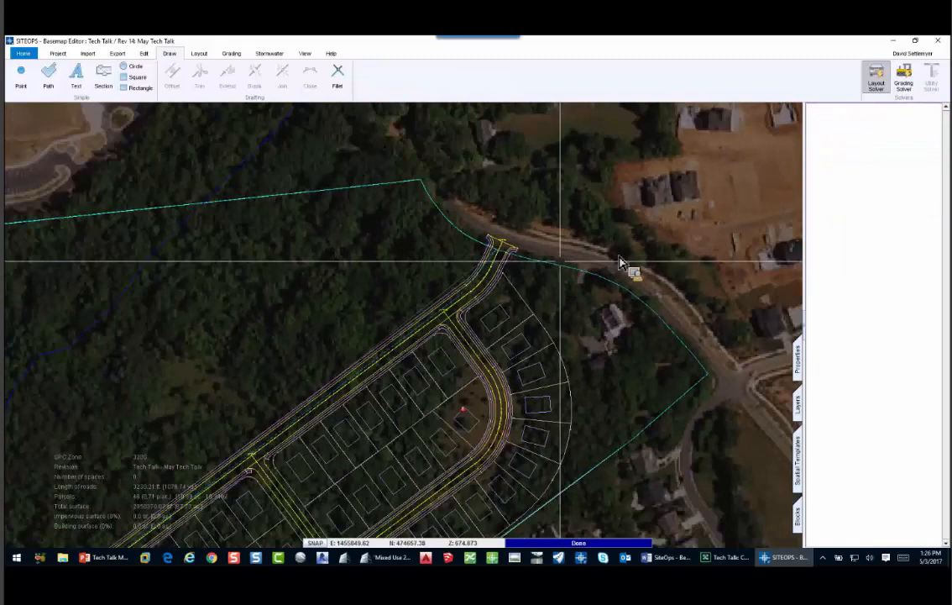
scroll(619, 256, down, 1)
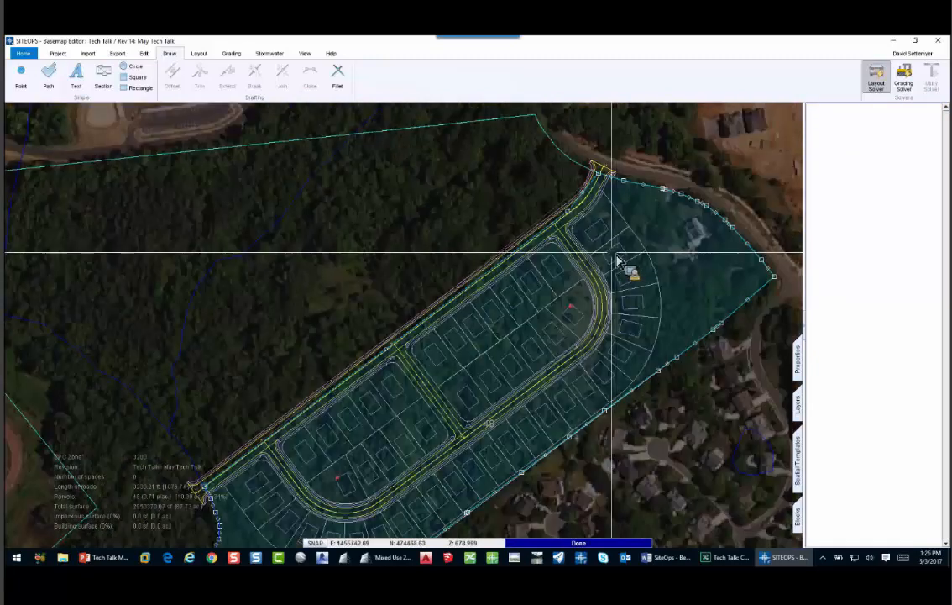
- Start a second parceling area and trace its southeastern edge along the northern drive from the southwestern end to the road entrance
click(199, 53)
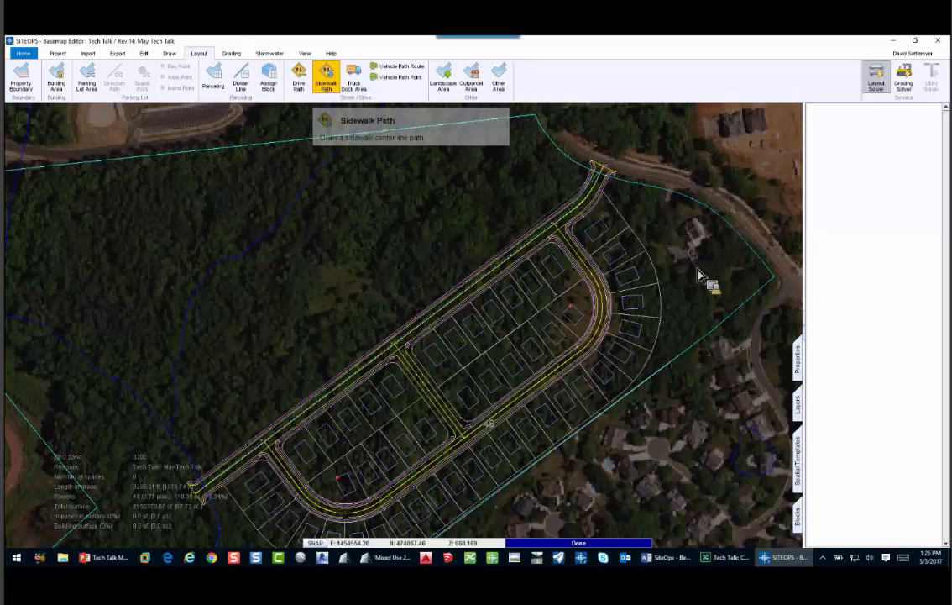
click(668, 251)
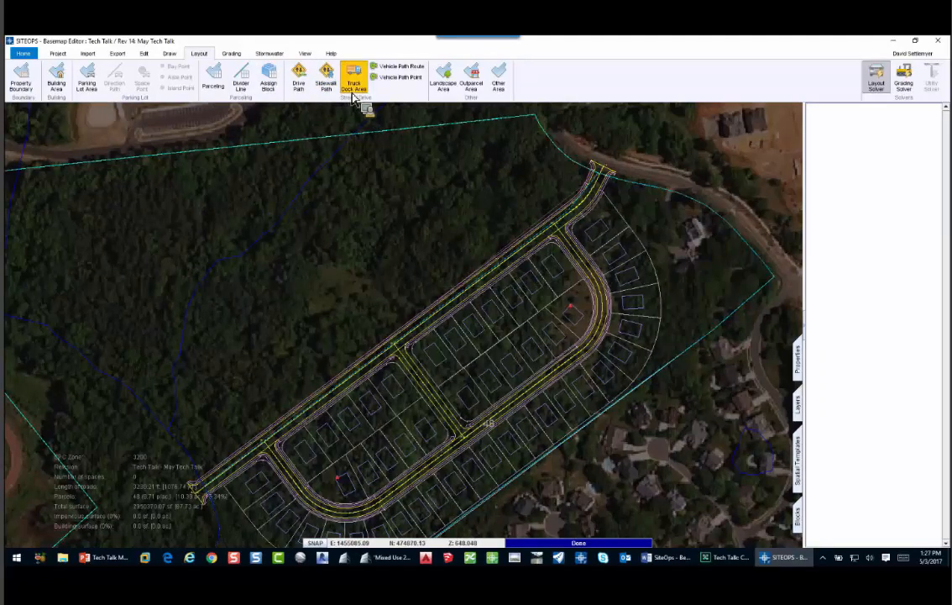
click(214, 84)
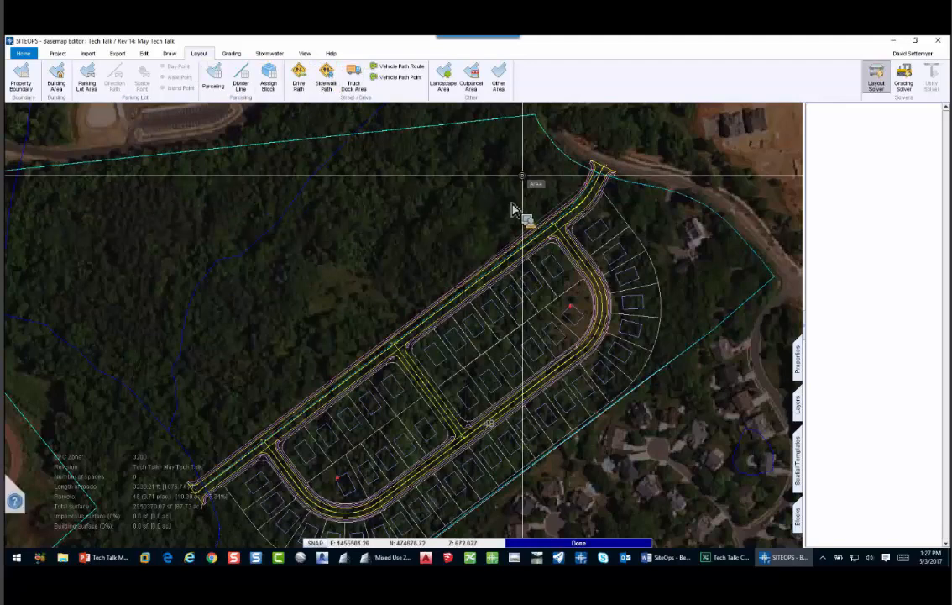
scroll(308, 409, up, 3)
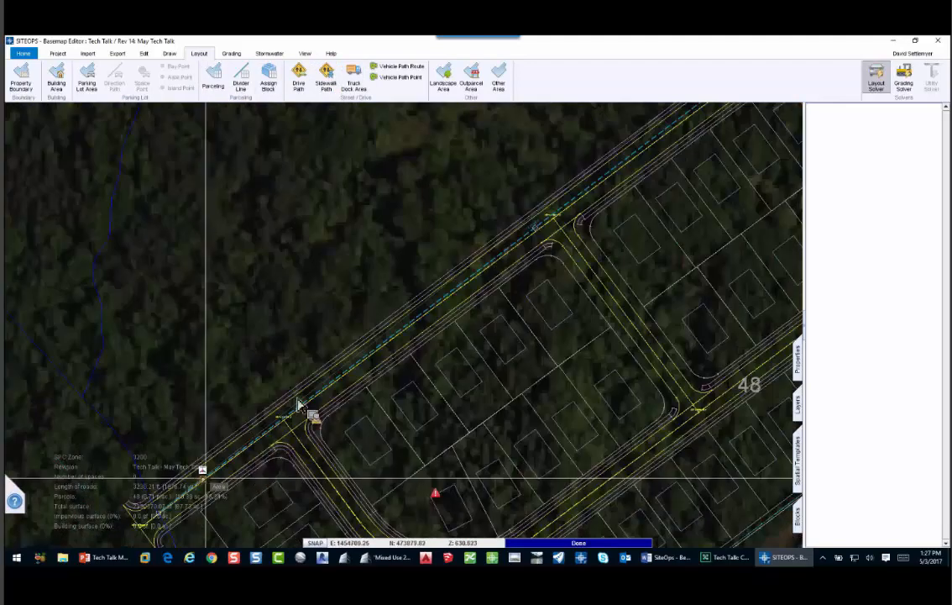
scroll(277, 404, down, 1)
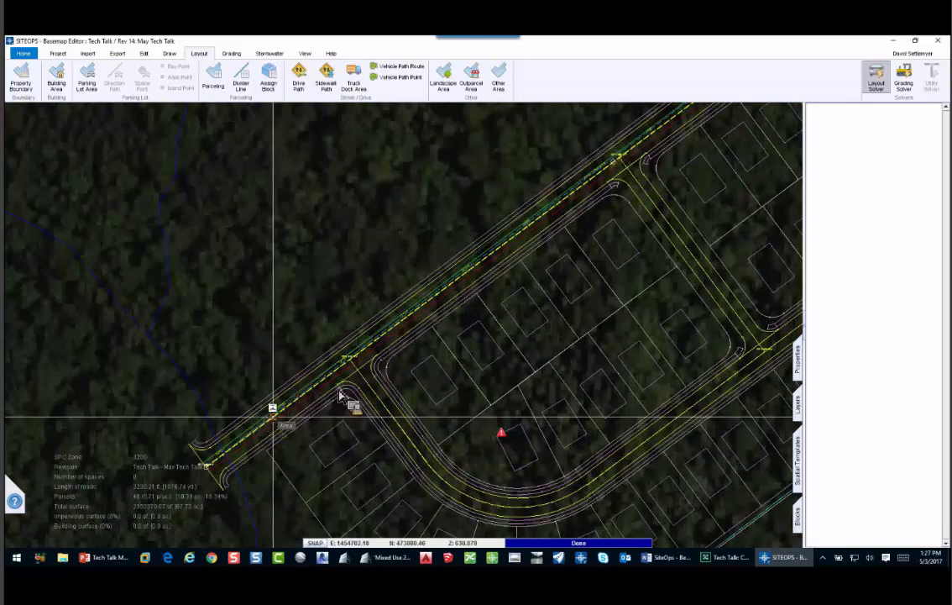
scroll(399, 375, down, 1)
middle_drag(629, 219, 264, 564)
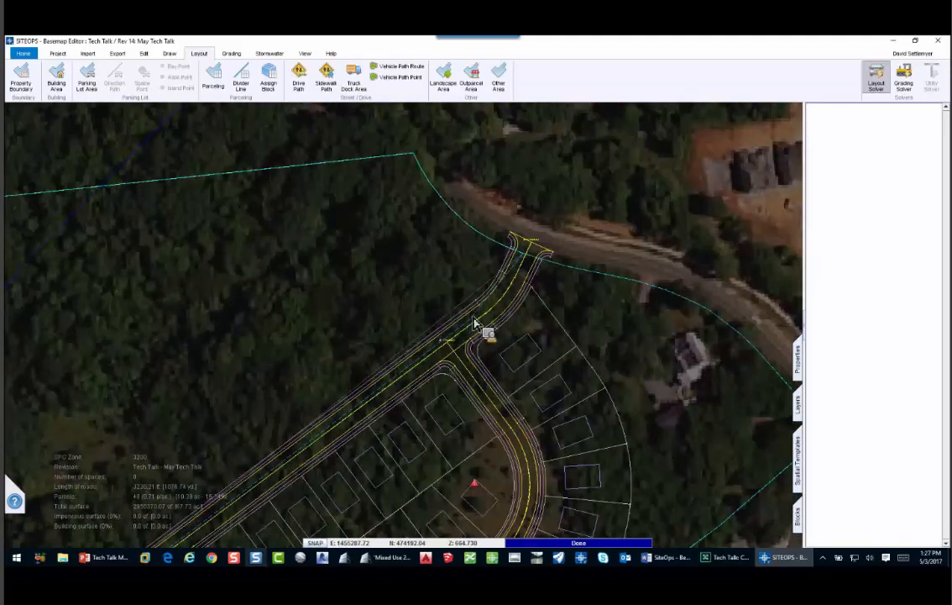
scroll(546, 248, up, 2)
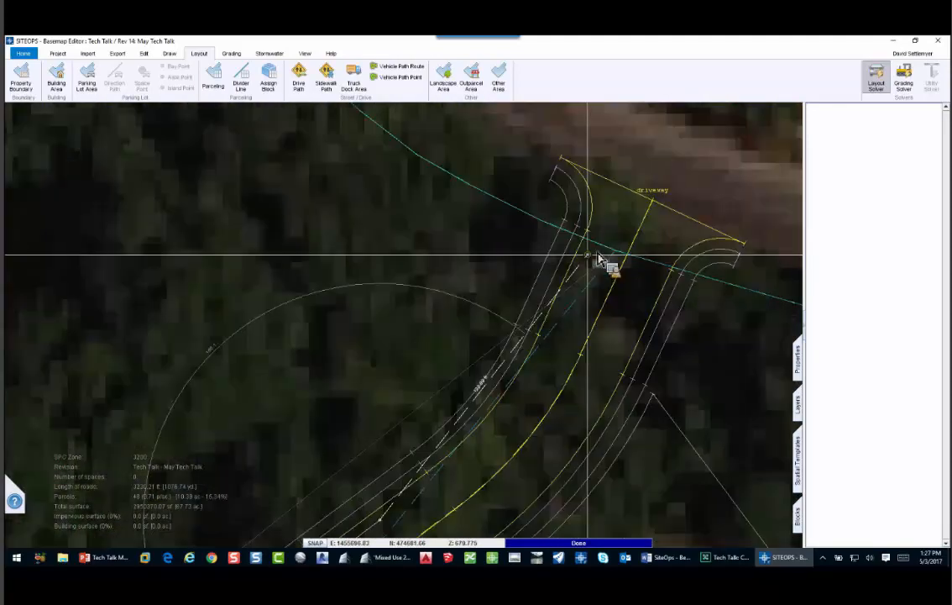
scroll(599, 261, down, 4)
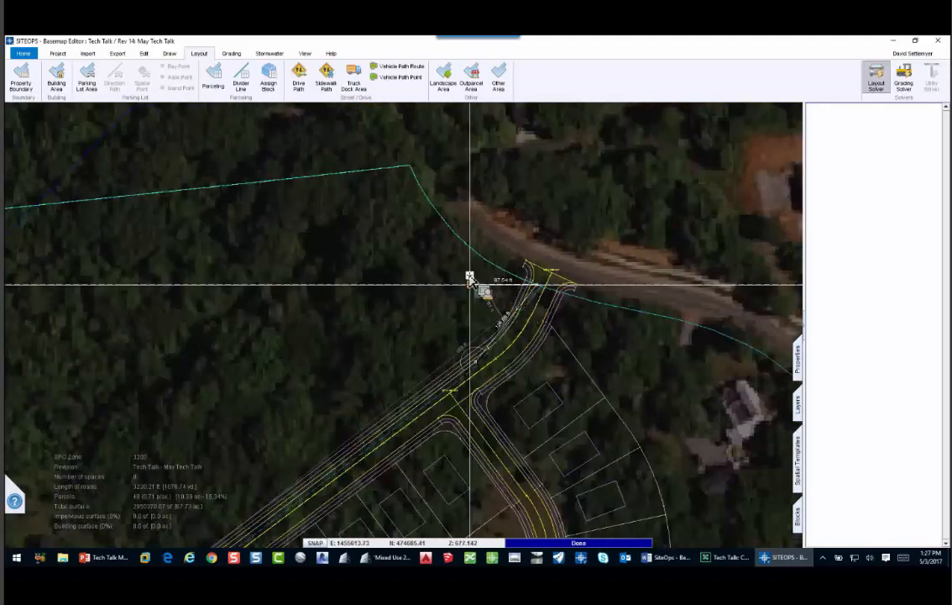
- Close the second parceling area around the open land between the drive and the creek, and apply the Charlotte, NC R-8 parcel template
click(468, 273)
click(404, 185)
middle_drag(290, 244, 706, 181)
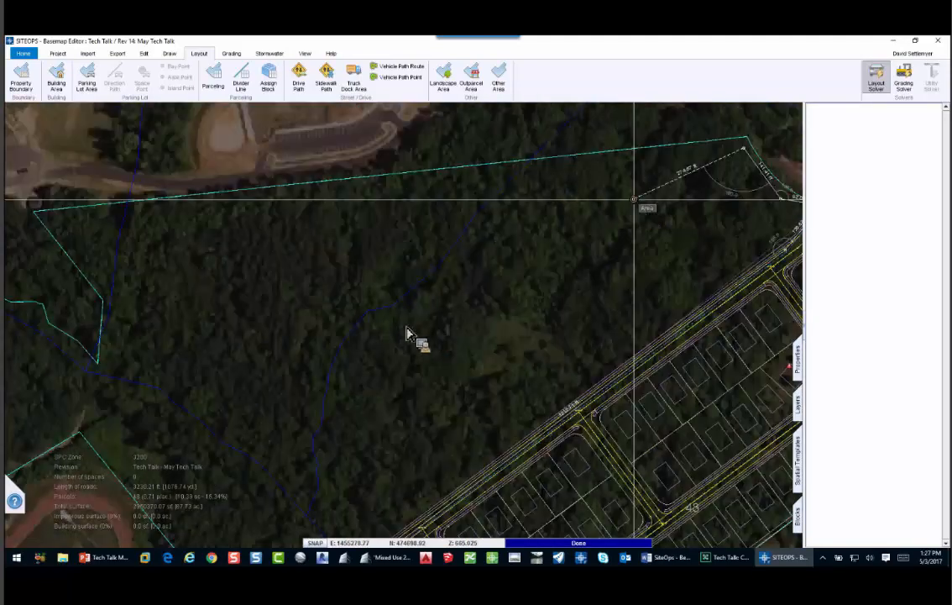
click(399, 328)
click(356, 377)
middle_drag(478, 417, 373, 341)
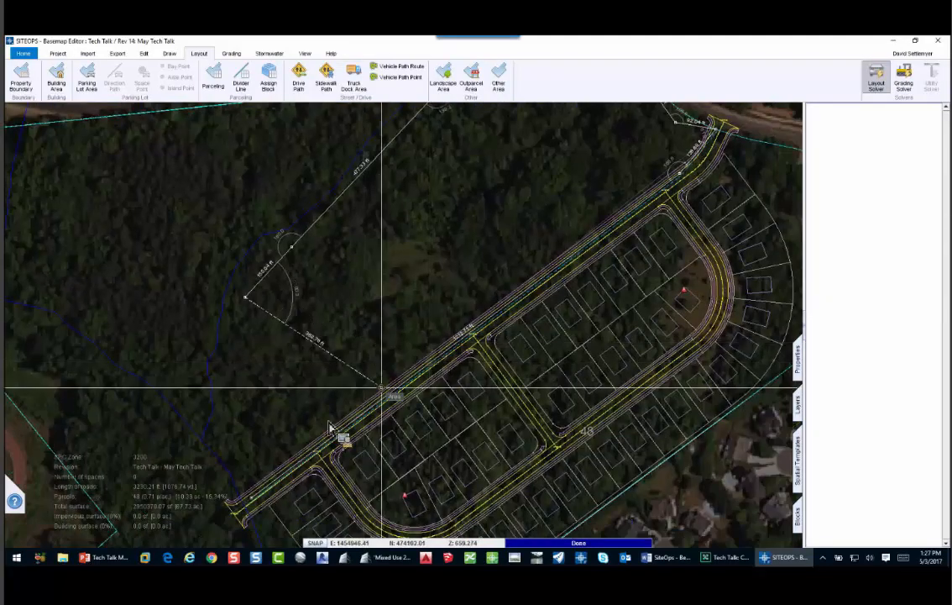
click(254, 501)
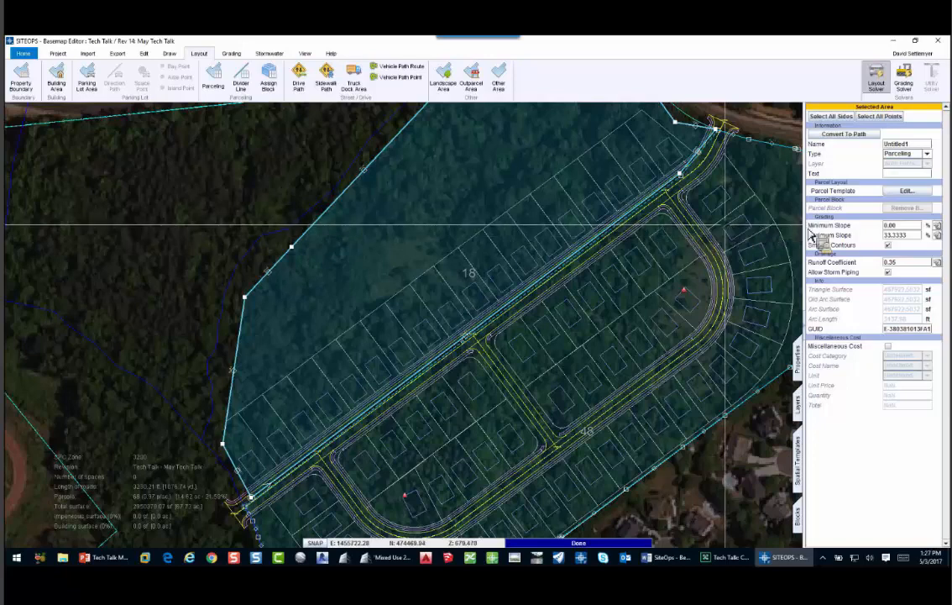
click(907, 191)
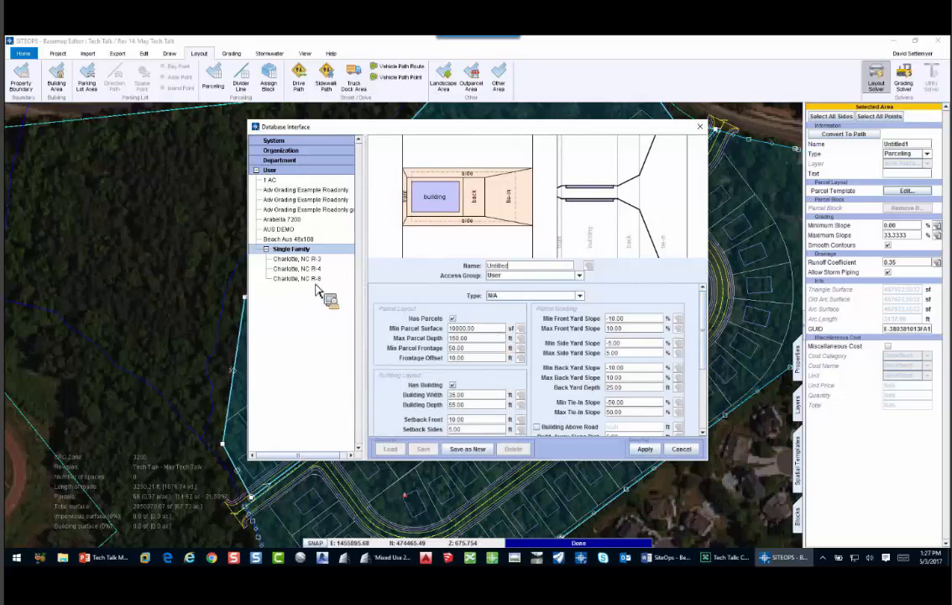
click(645, 449)
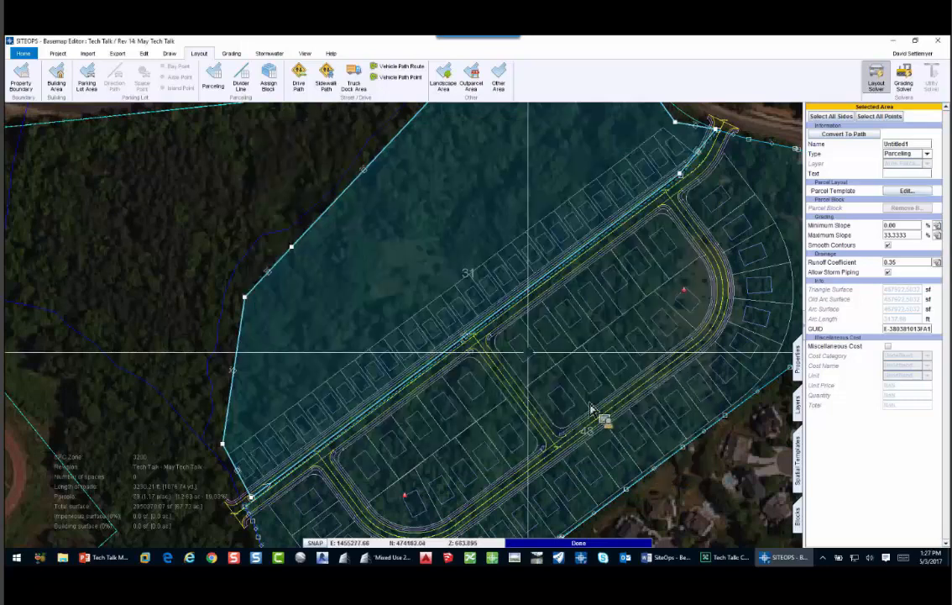
- Offset the northern drive path by 225 ft to the northwest, into the second parceling area
scroll(527, 363, up, 2)
scroll(528, 363, up, 2)
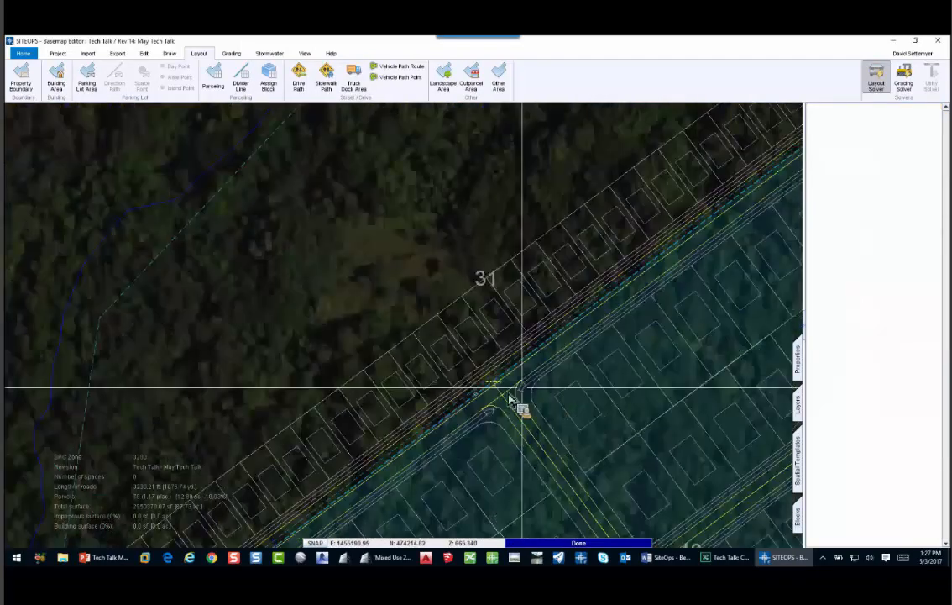
scroll(522, 387, up, 2)
click(458, 389)
right_click(454, 389)
click(486, 245)
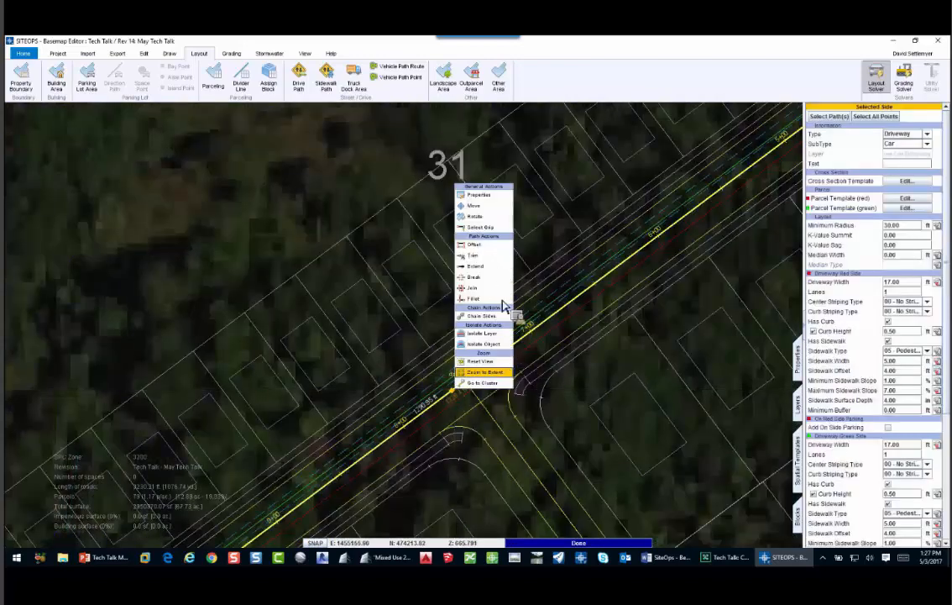
text(2)
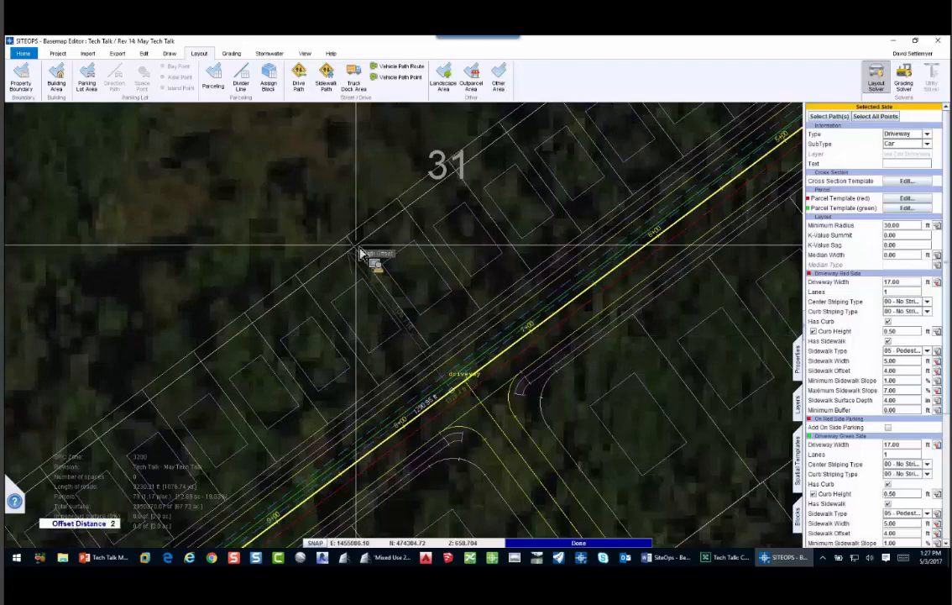
text(25)
key(Return)
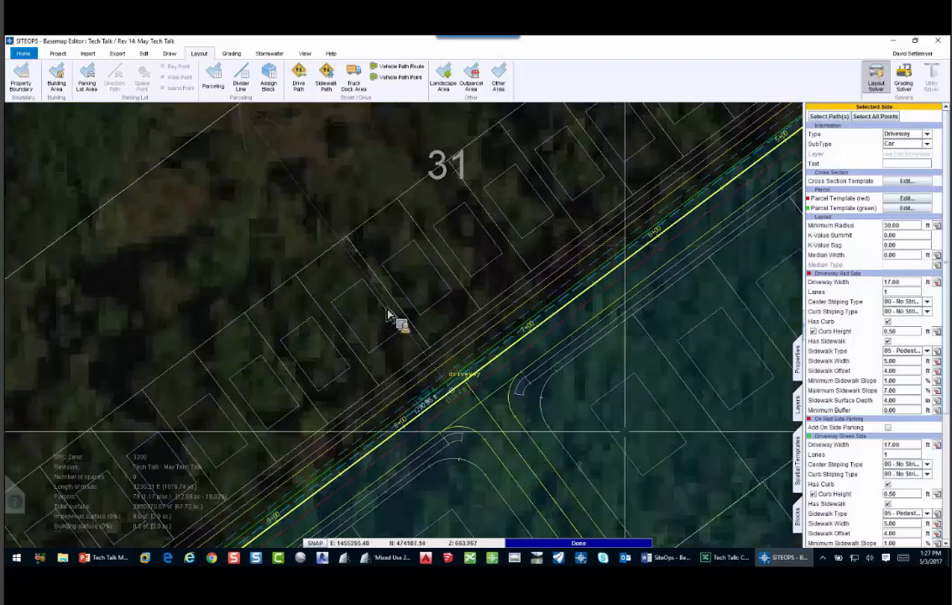
scroll(420, 369, down, 3)
scroll(467, 386, down, 2)
click(474, 290)
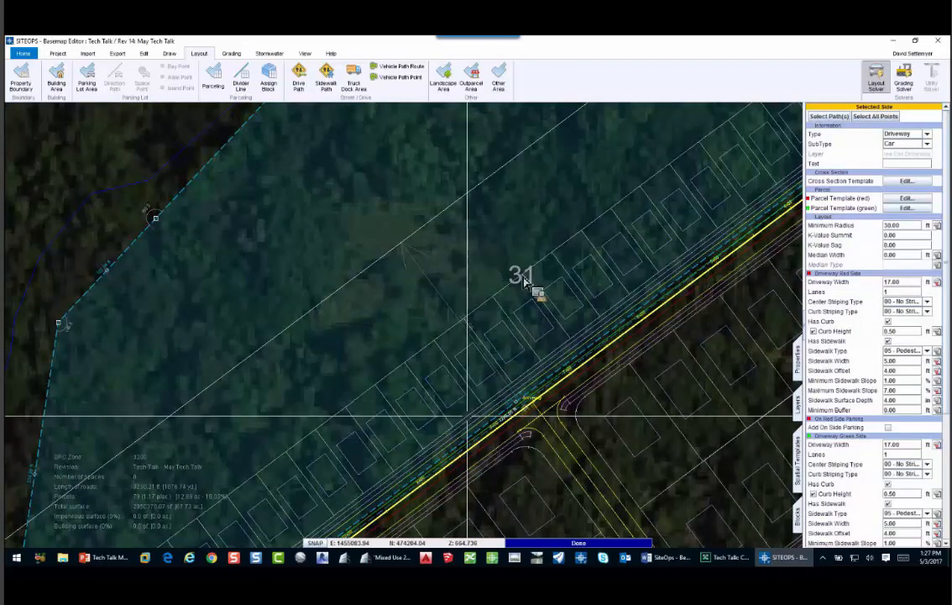
- Change the offset path in the second parceling area to a Car Drive Path
click(914, 146)
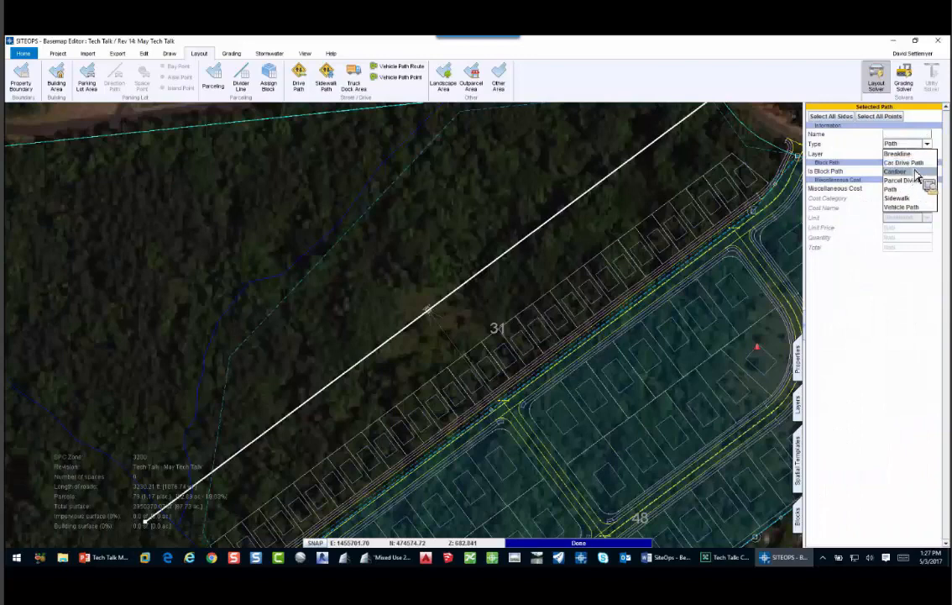
click(912, 164)
middle_drag(714, 222, 578, 283)
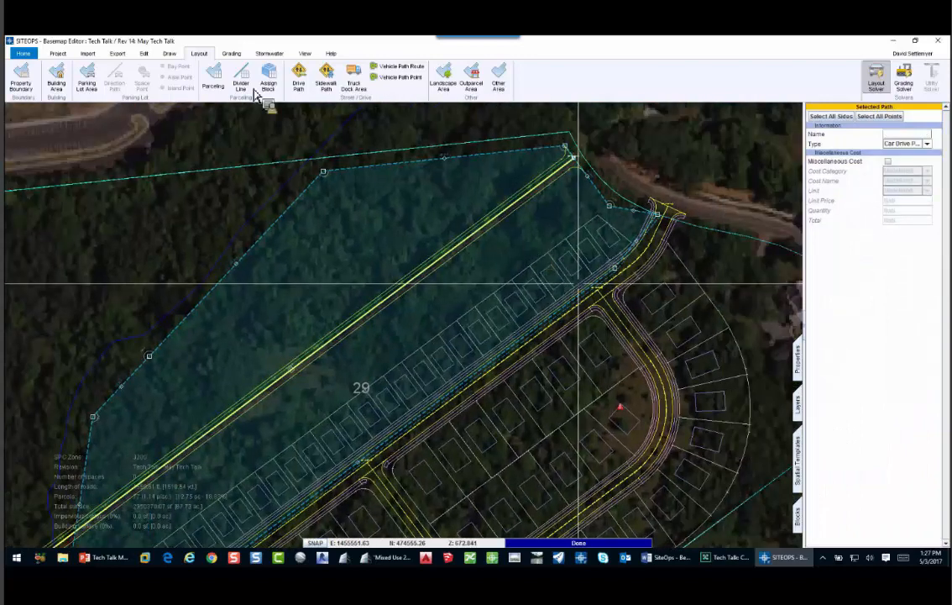
key(Escape)
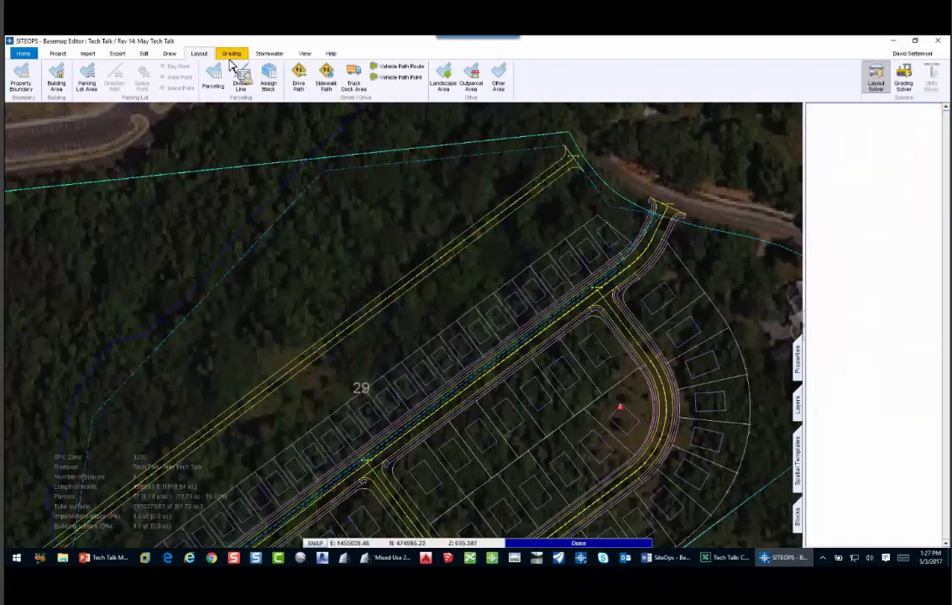
- Bend both ends of the offset drive onto the northern drive at its two outer intersections with the southern loop, adding a corner point at each end
click(169, 53)
click(21, 76)
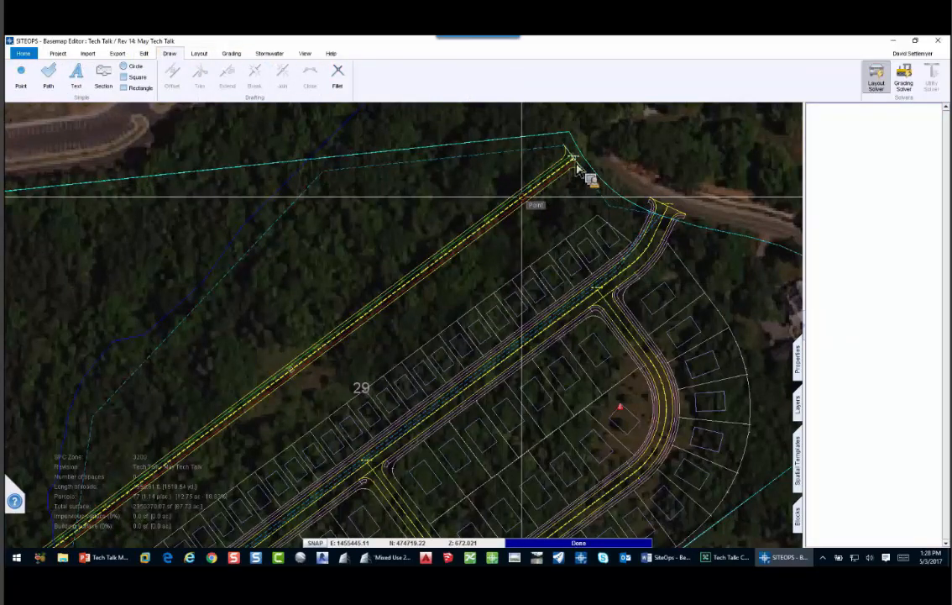
click(598, 292)
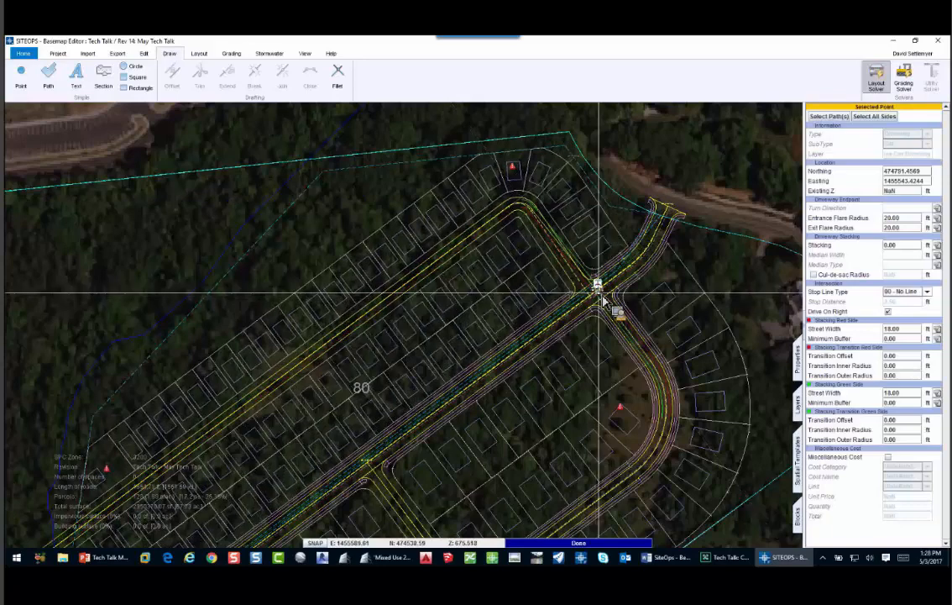
click(26, 80)
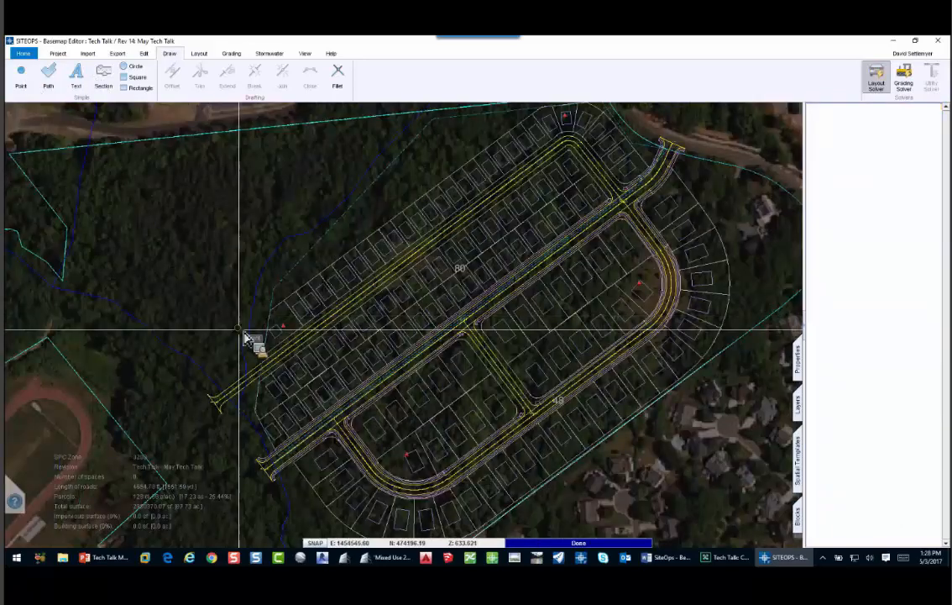
click(297, 350)
drag(222, 402, 336, 418)
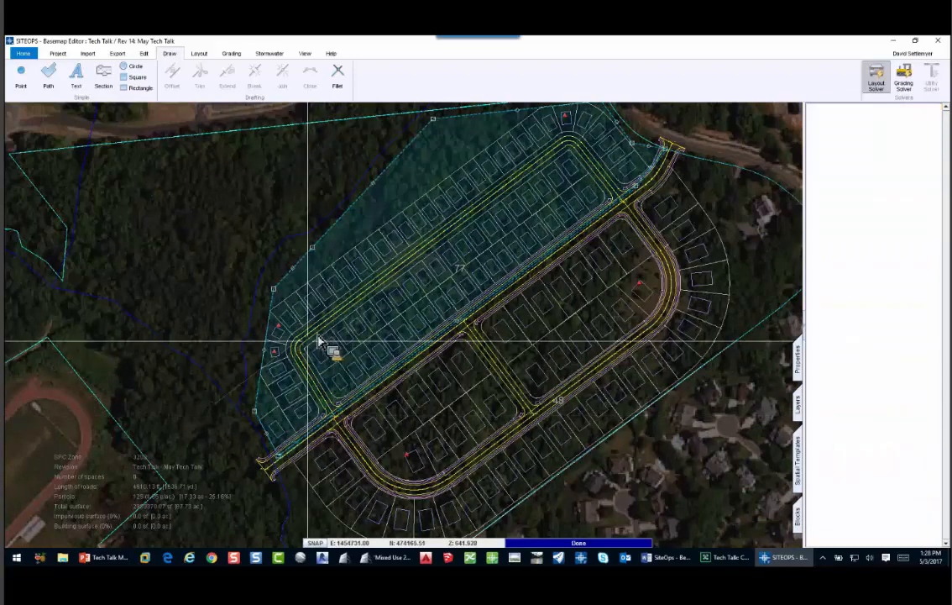
- Set the radius of all points on the new loop drive to 150 ft
click(475, 264)
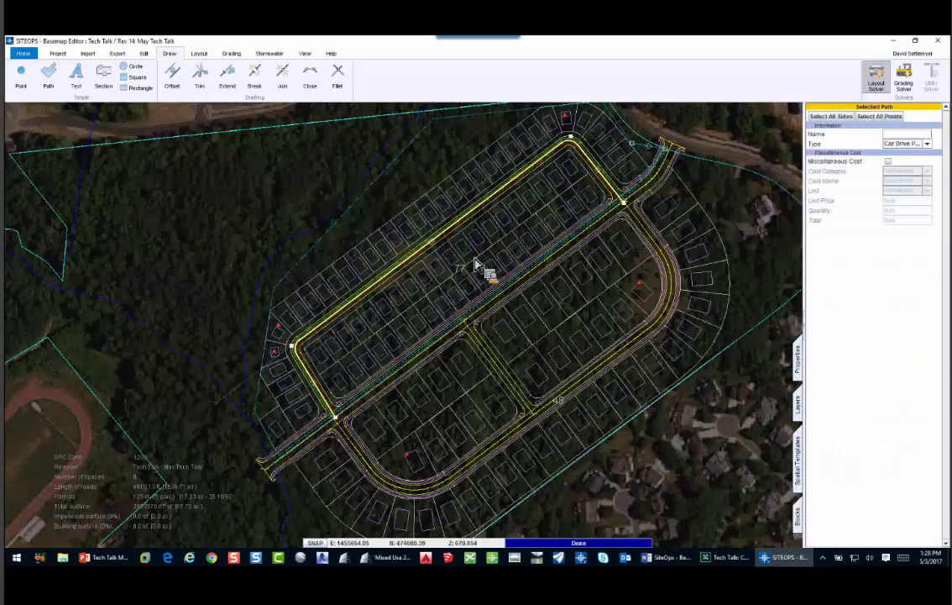
click(880, 117)
click(911, 533)
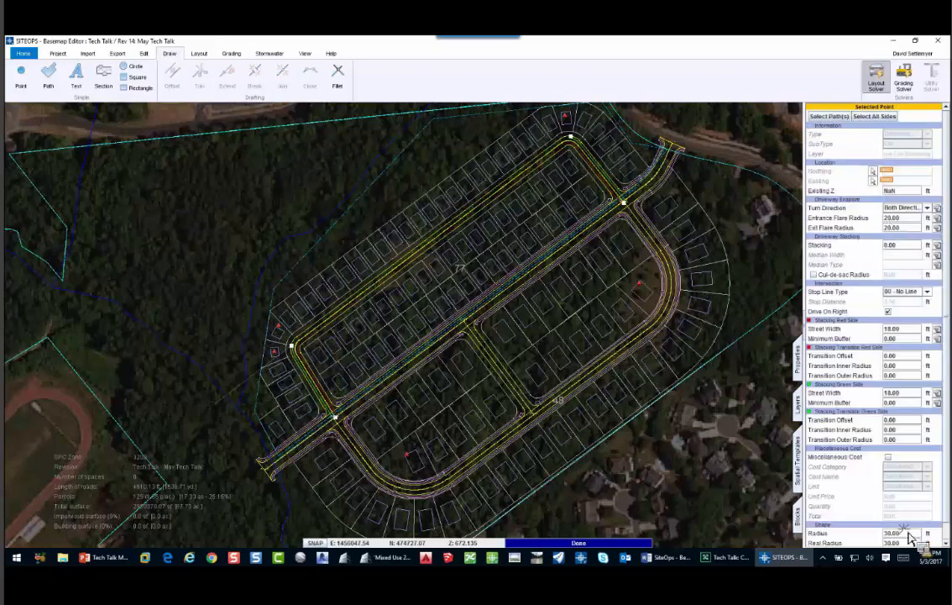
text(150)
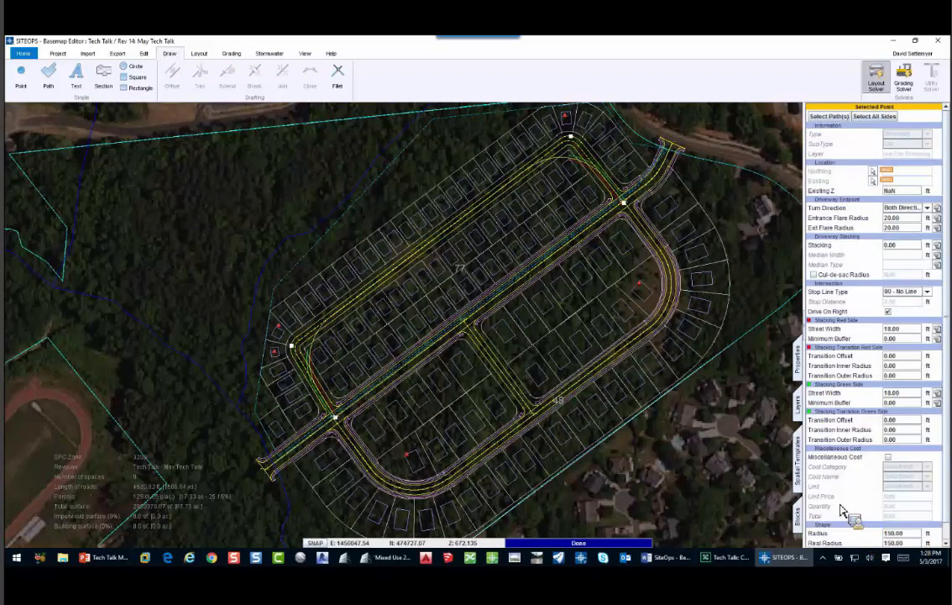
key(Return)
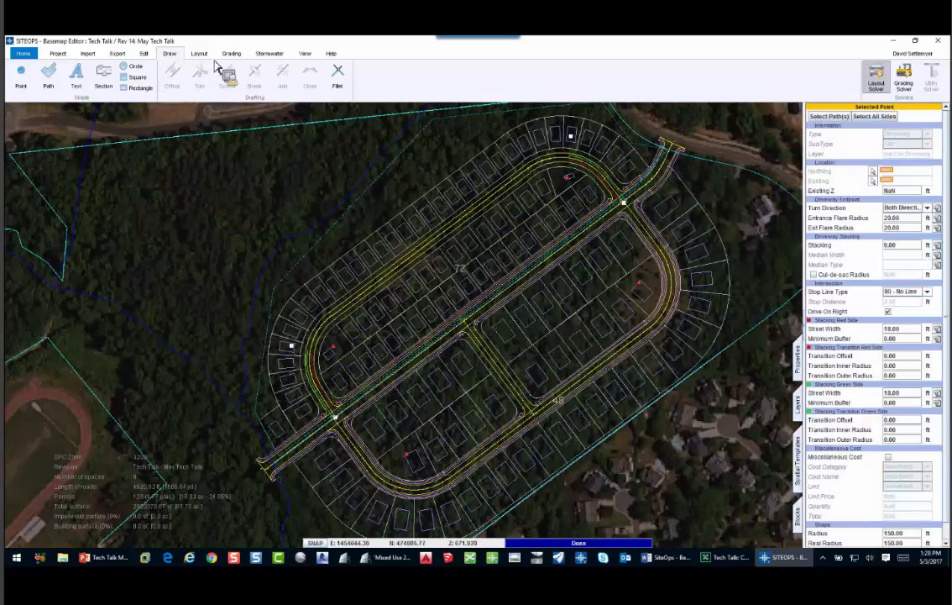
- Add a connecting drive path across the new loop, from its northwestern side to the middle intersection on the northern drive
click(199, 53)
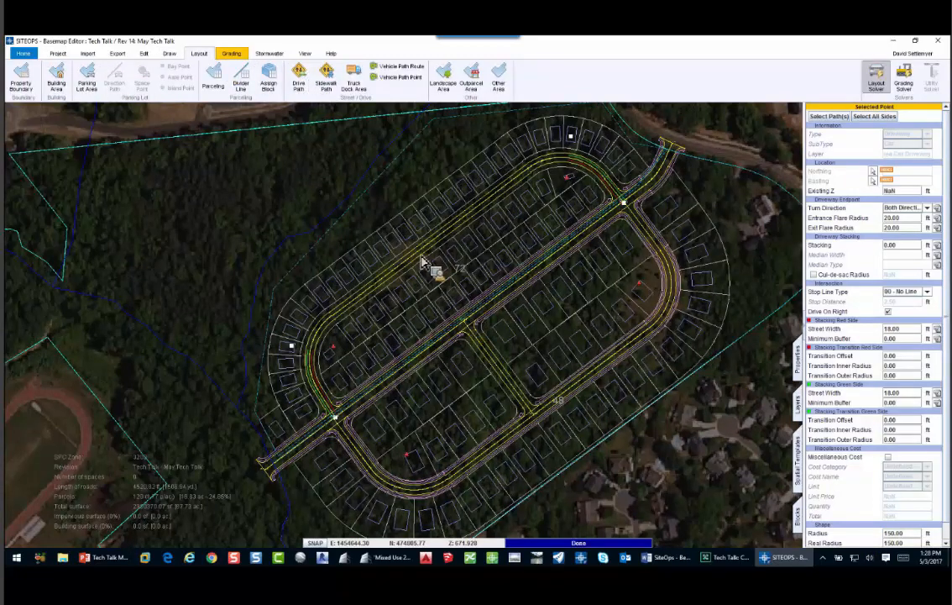
click(496, 257)
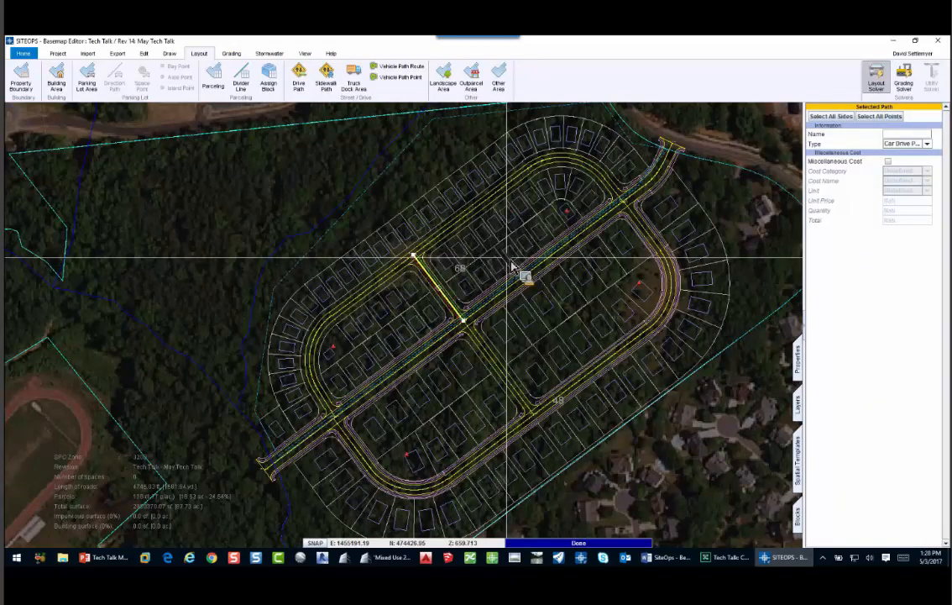
middle_drag(441, 383, 506, 339)
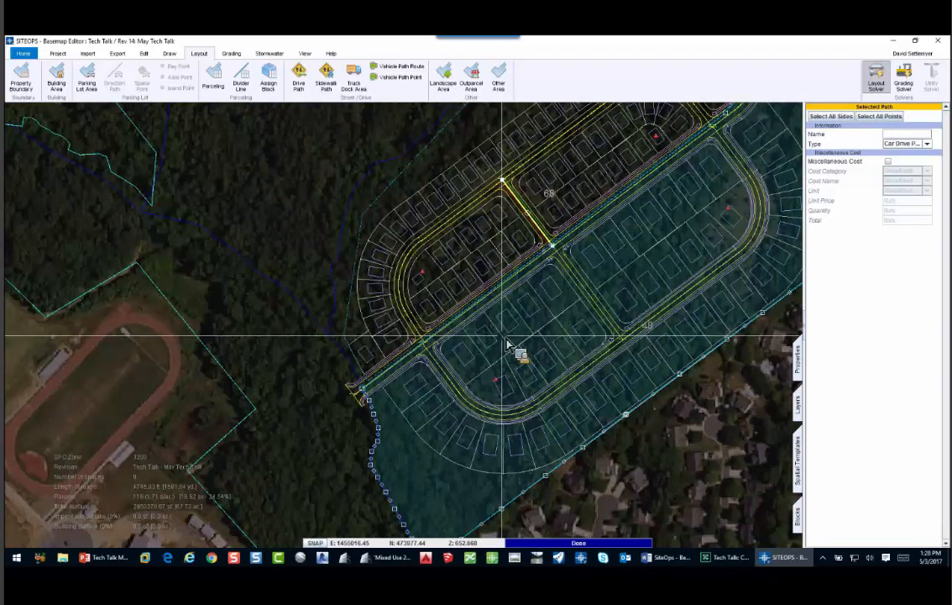
scroll(506, 343, down, 2)
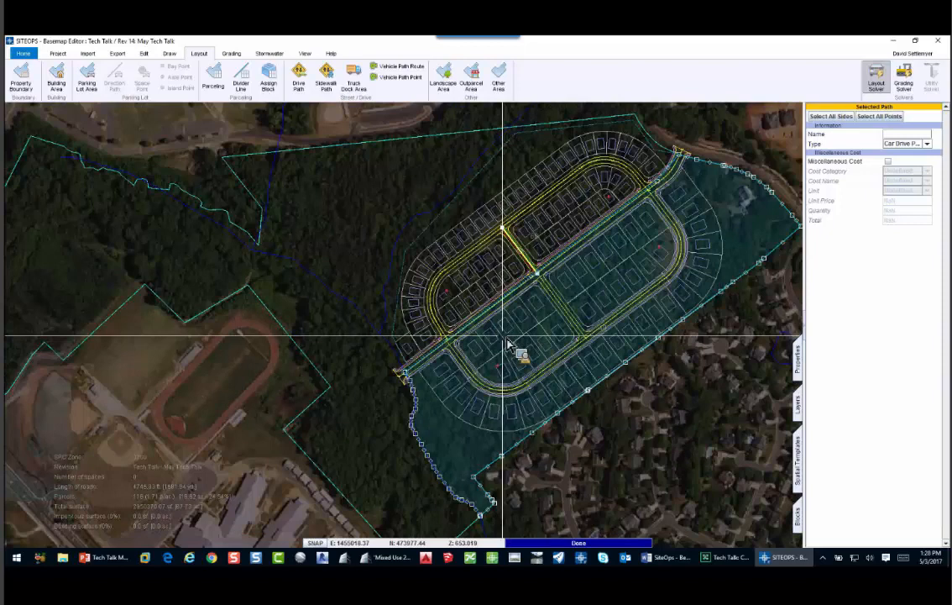
- Run the layout solver for the full layout of both parceling areas
click(332, 383)
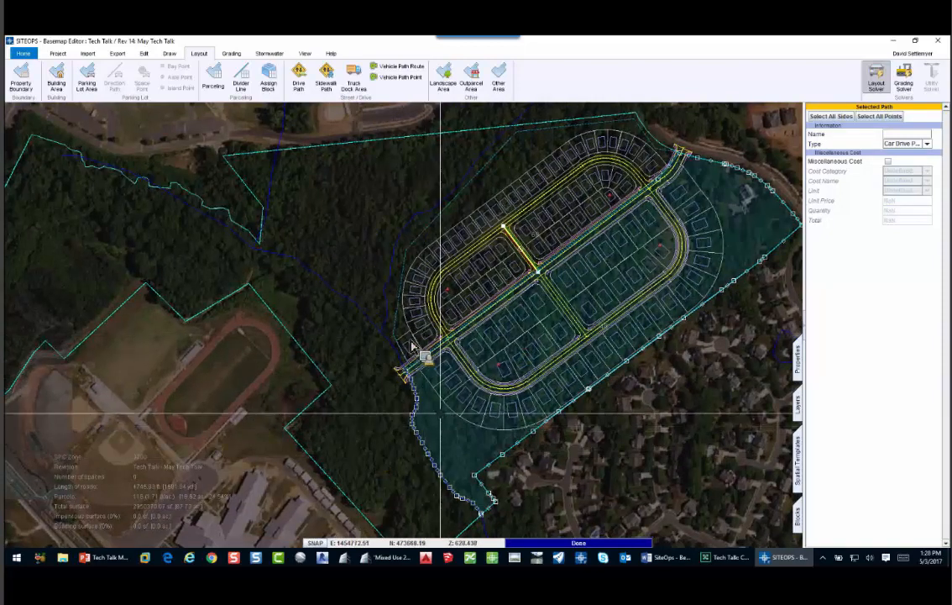
scroll(502, 287, up, 4)
scroll(502, 288, up, 1)
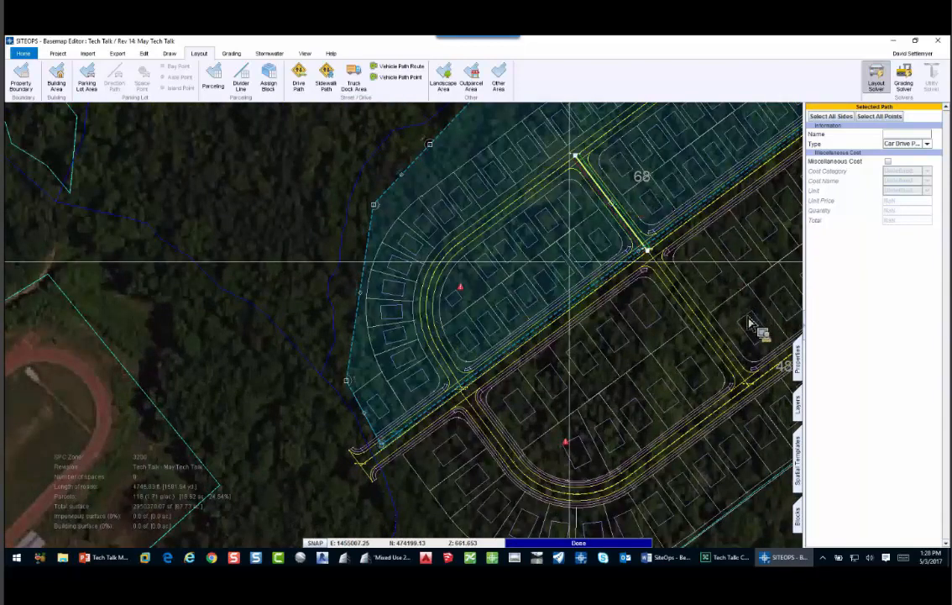
scroll(756, 328, up, 5)
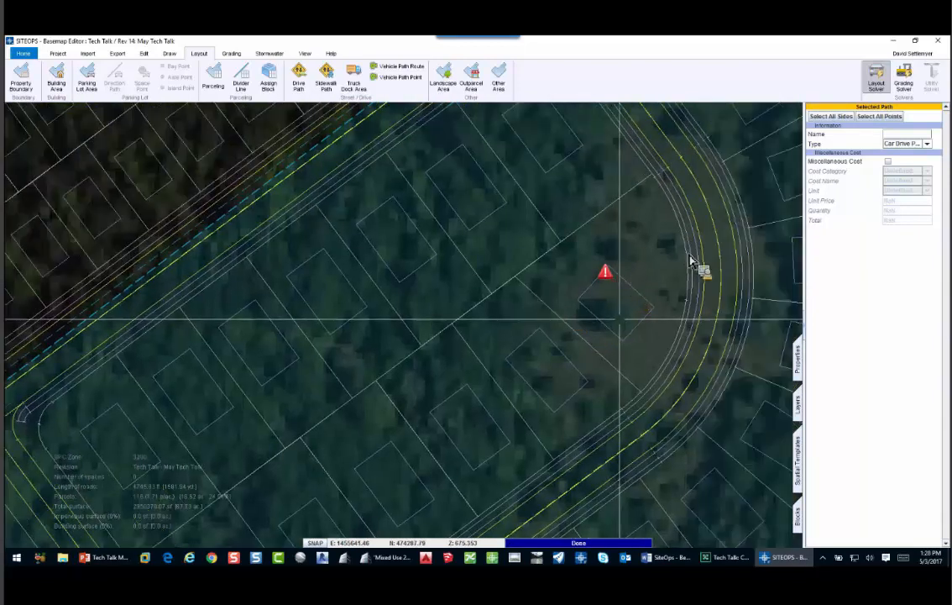
click(878, 77)
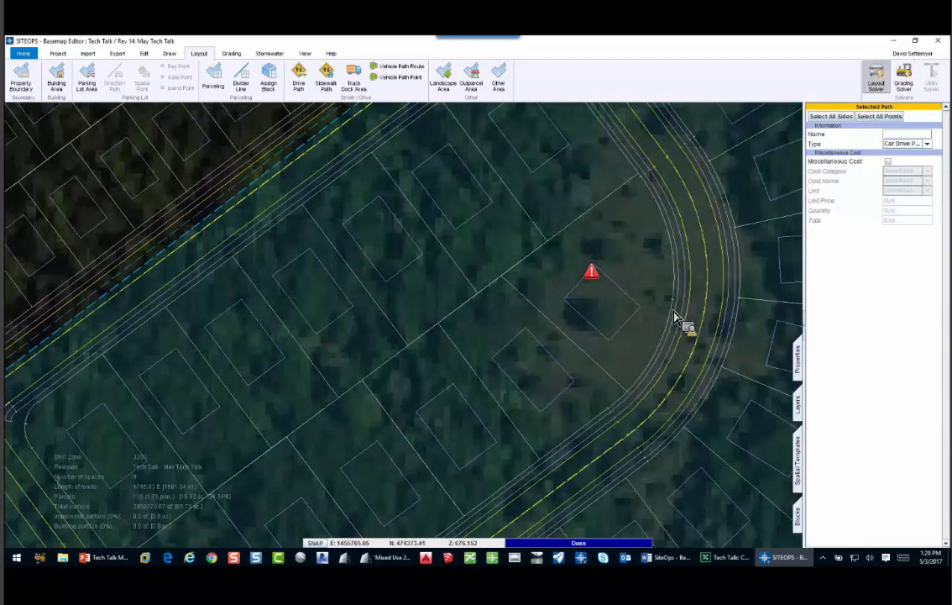
- Examine the flagged parcel inside the southern loop's eastern bend, checking its building footprint and street frontage
click(588, 433)
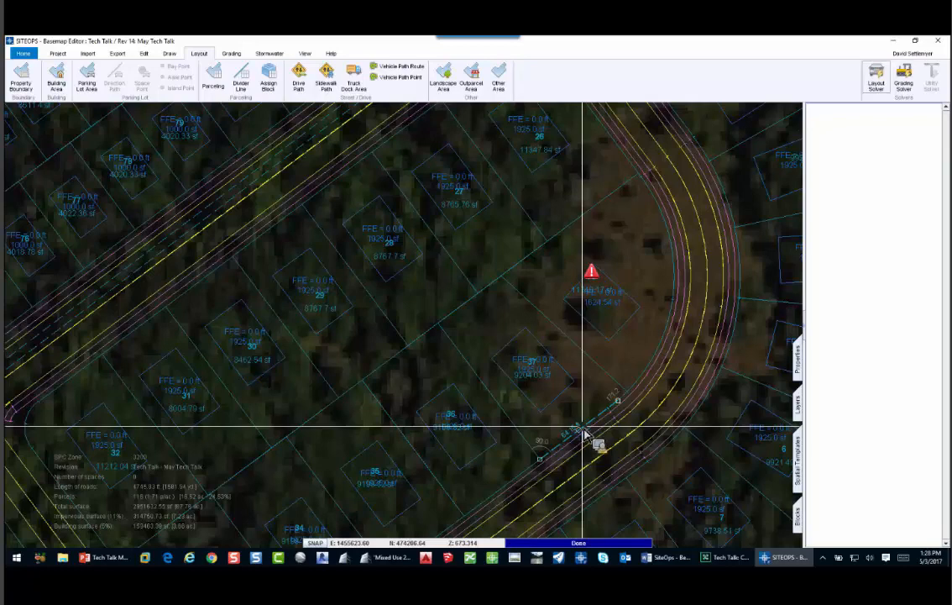
click(605, 380)
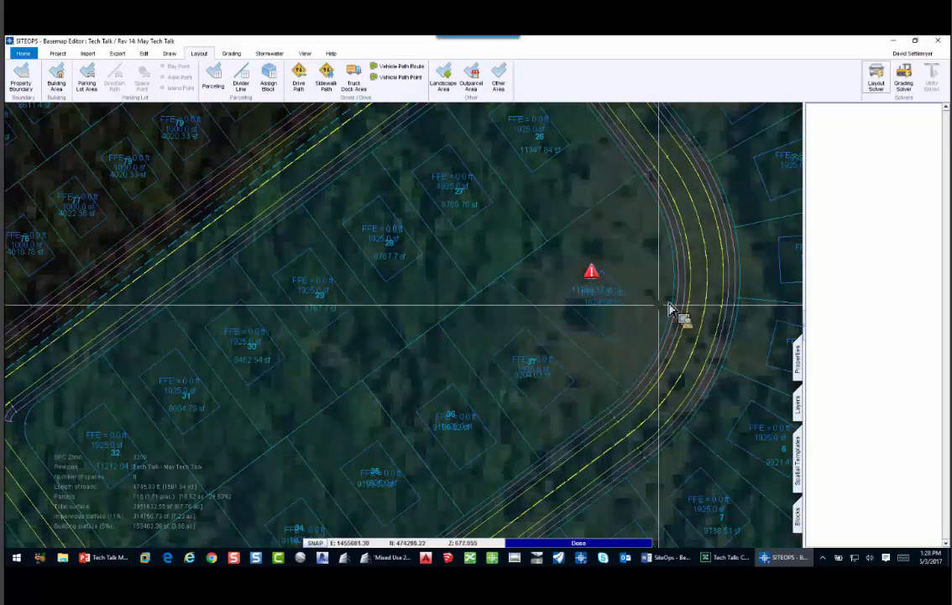
click(675, 303)
drag(676, 302, 638, 307)
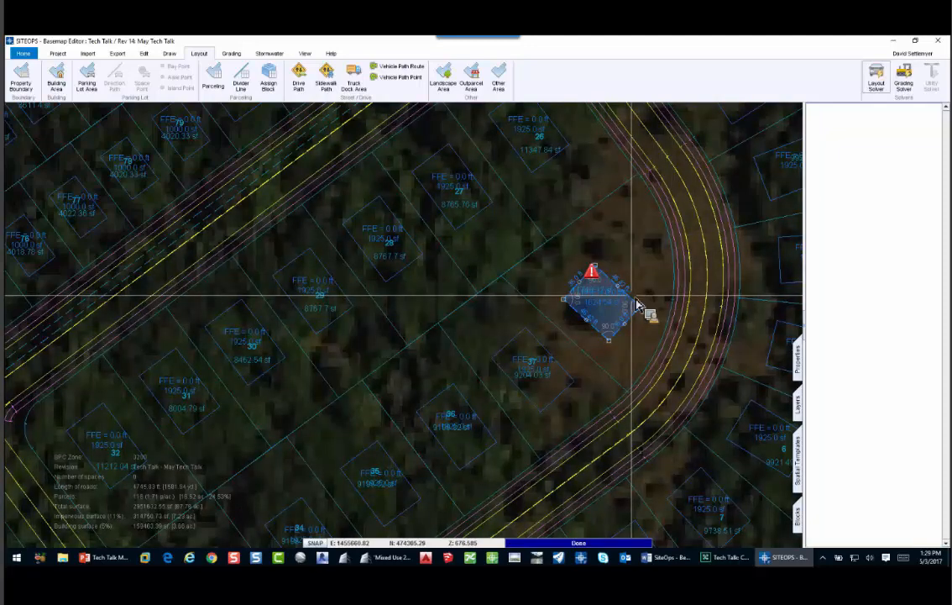
scroll(637, 307, down, 3)
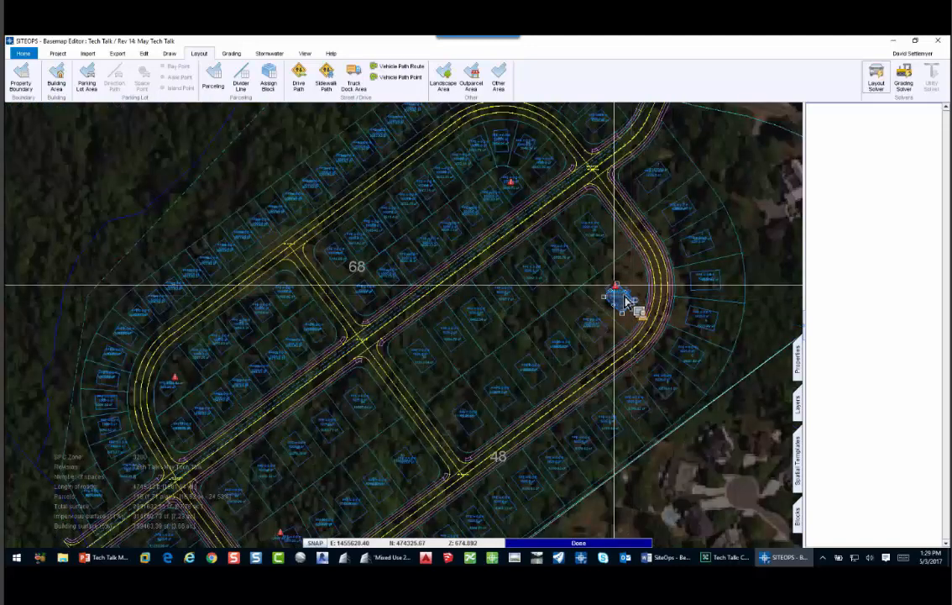
click(625, 303)
scroll(626, 303, down, 1)
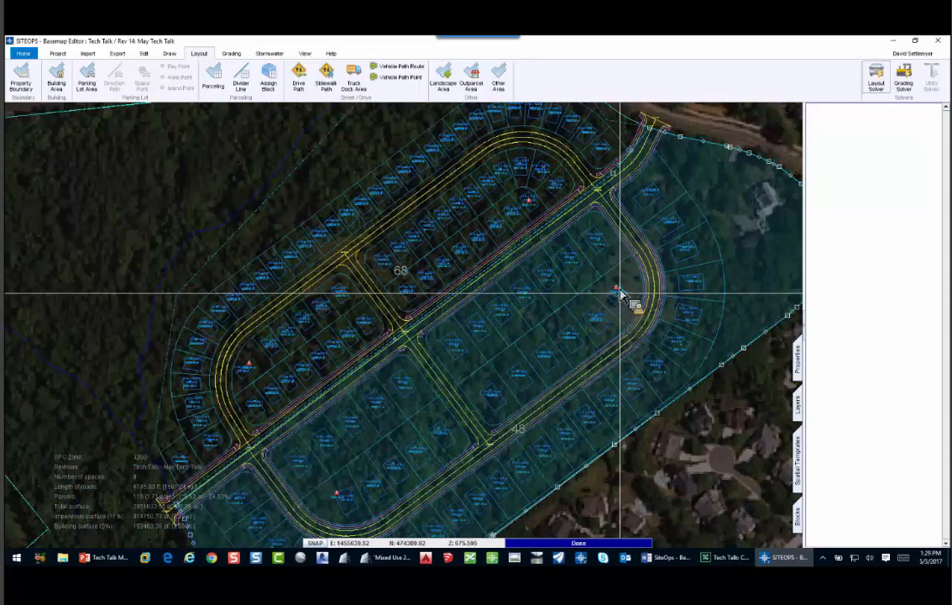
scroll(619, 294, down, 1)
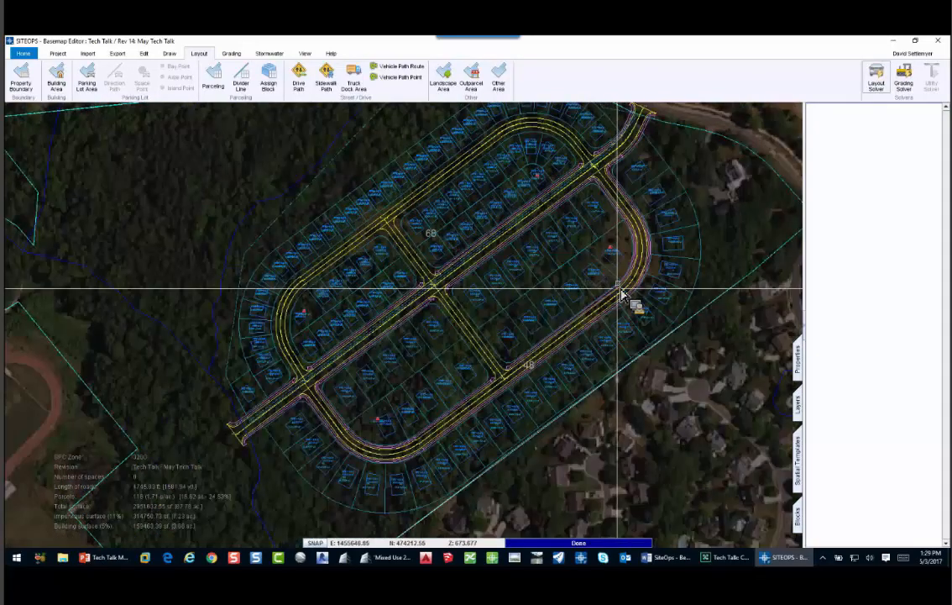
- Draw a drive path from the western road intersection through the woods north and east of the sports fields, ending near the northern drive's southwestern end
scroll(584, 300, down, 3)
middle_drag(584, 300, 736, 257)
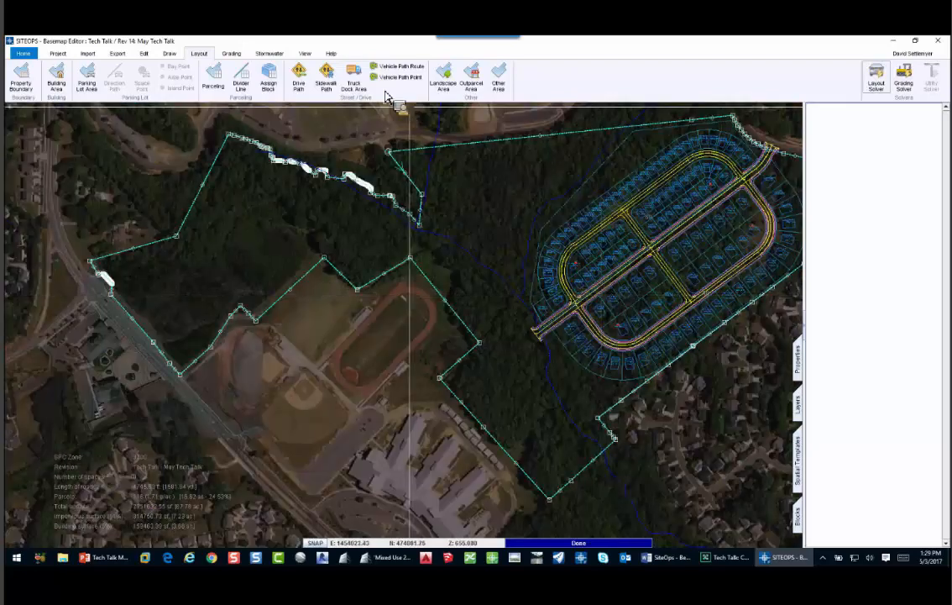
click(300, 79)
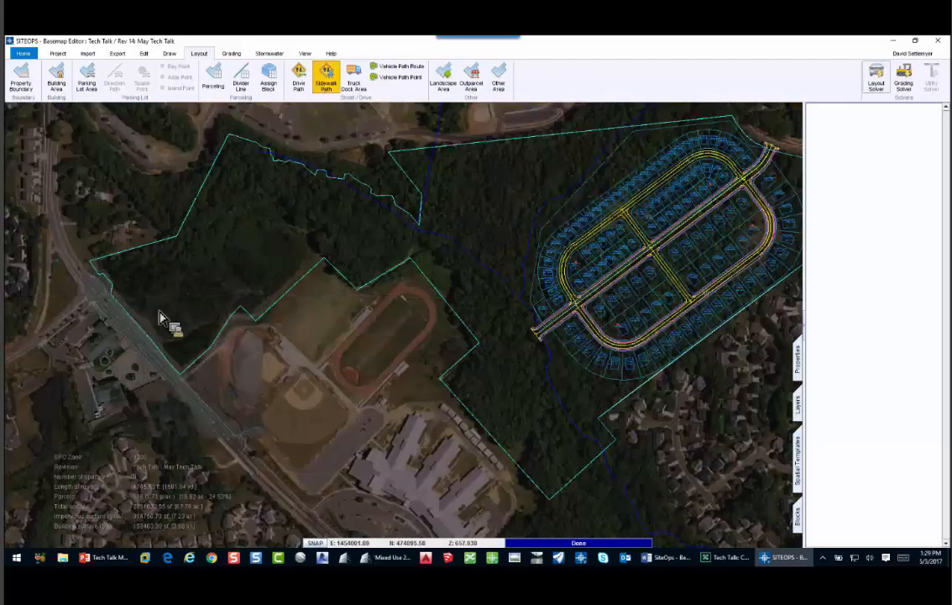
scroll(108, 287, up, 2)
click(102, 284)
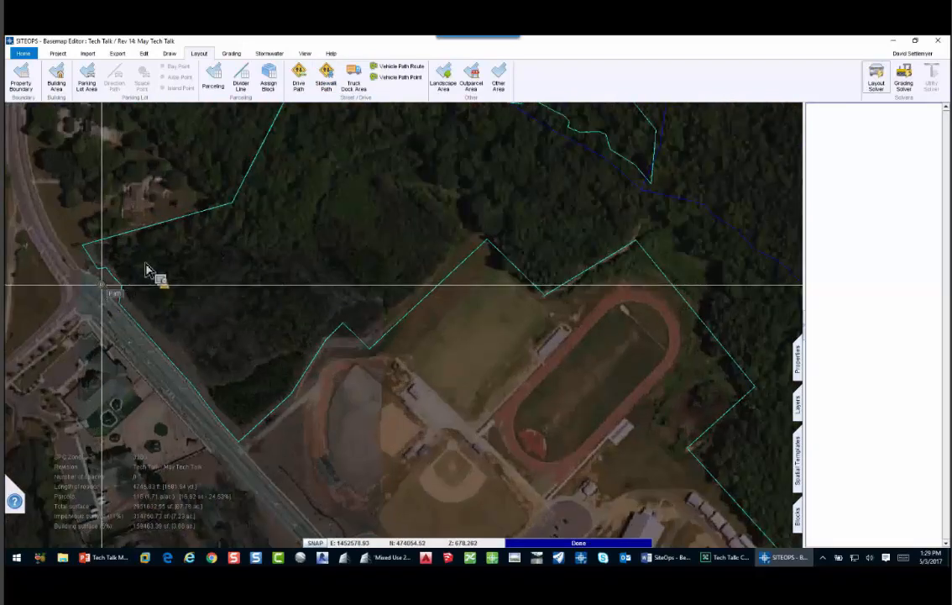
click(142, 257)
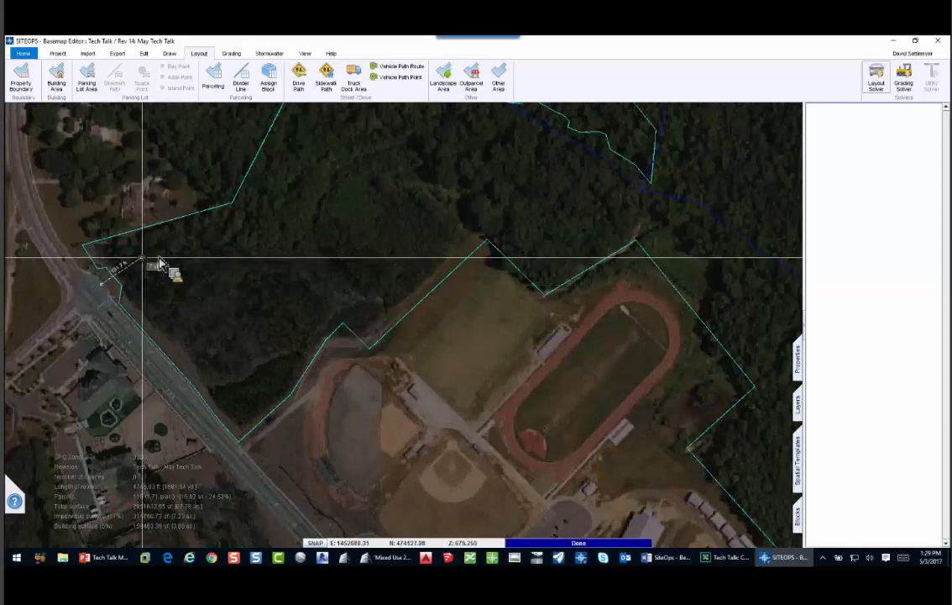
click(485, 154)
click(663, 224)
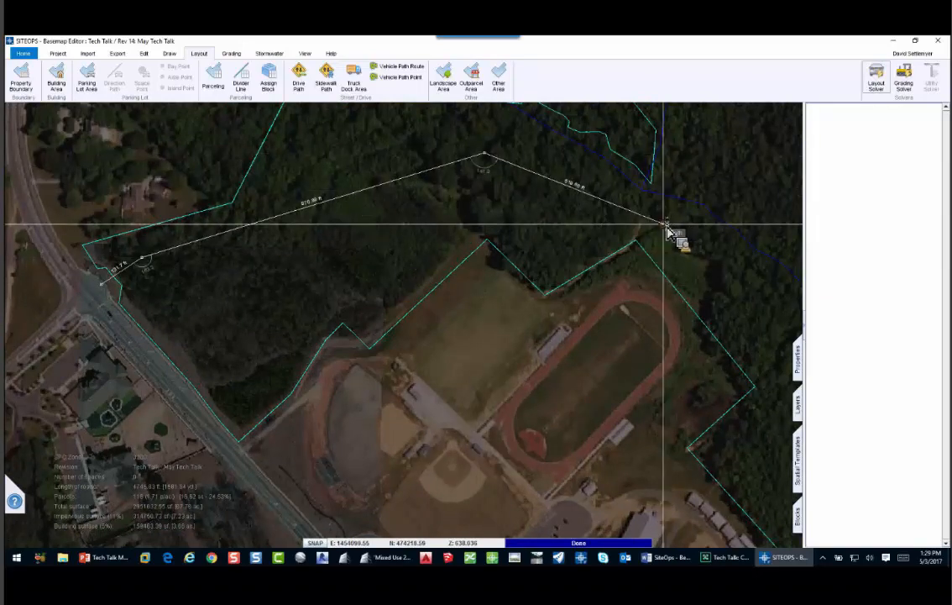
middle_drag(673, 284, 244, 180)
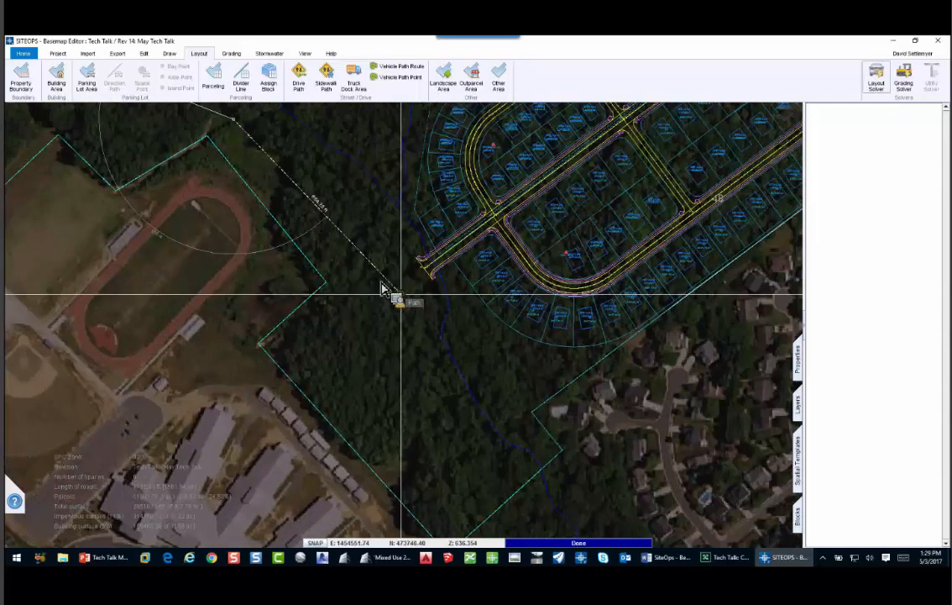
double_click(380, 284)
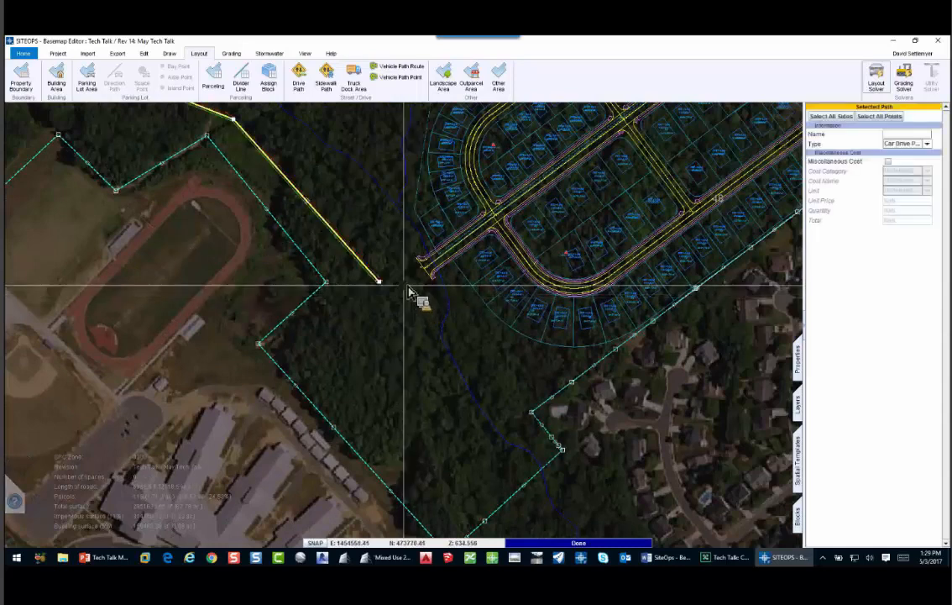
- Join the new drive's eastern end to the northern drive's southwestern end with the path Fillet
scroll(409, 291, up, 3)
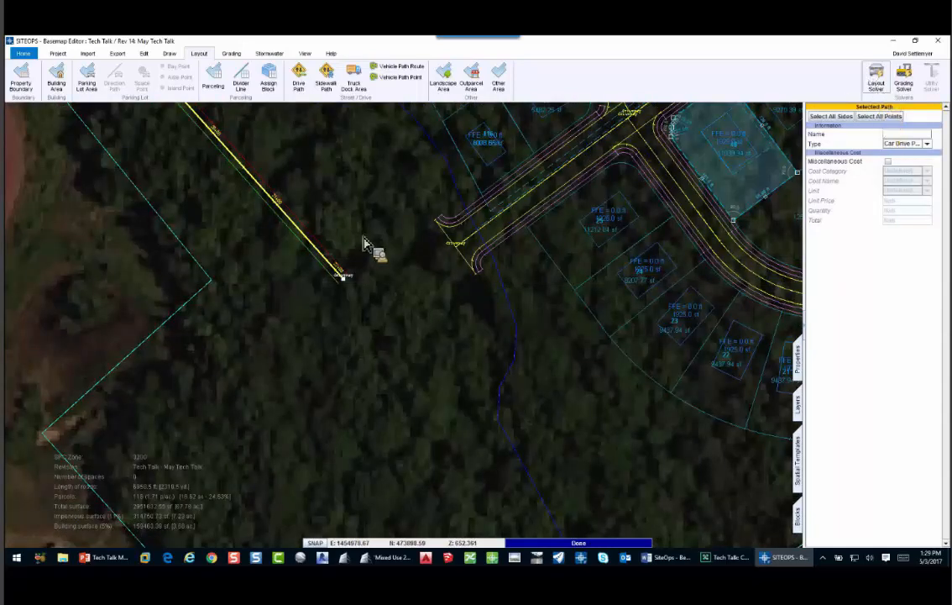
right_click(378, 261)
click(387, 243)
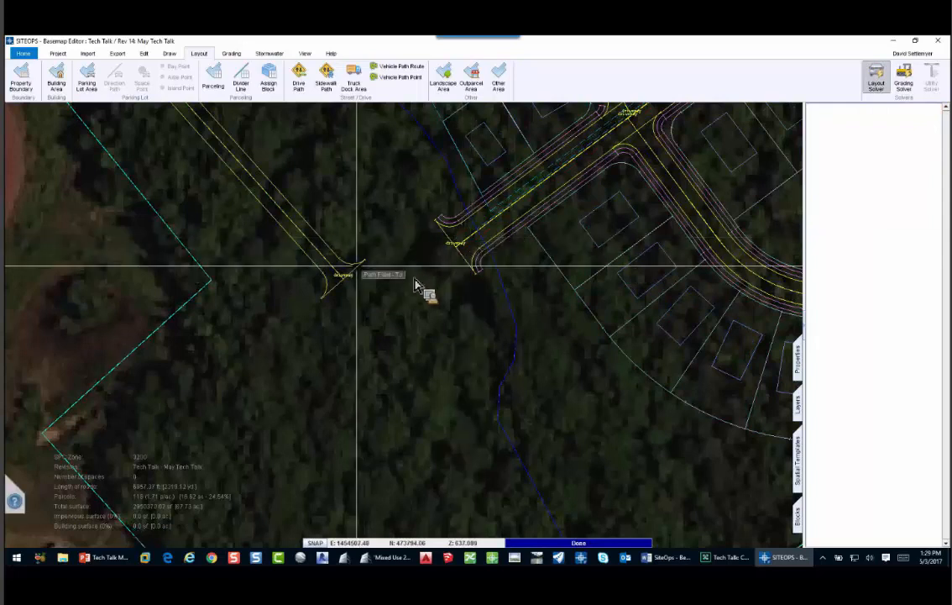
click(334, 266)
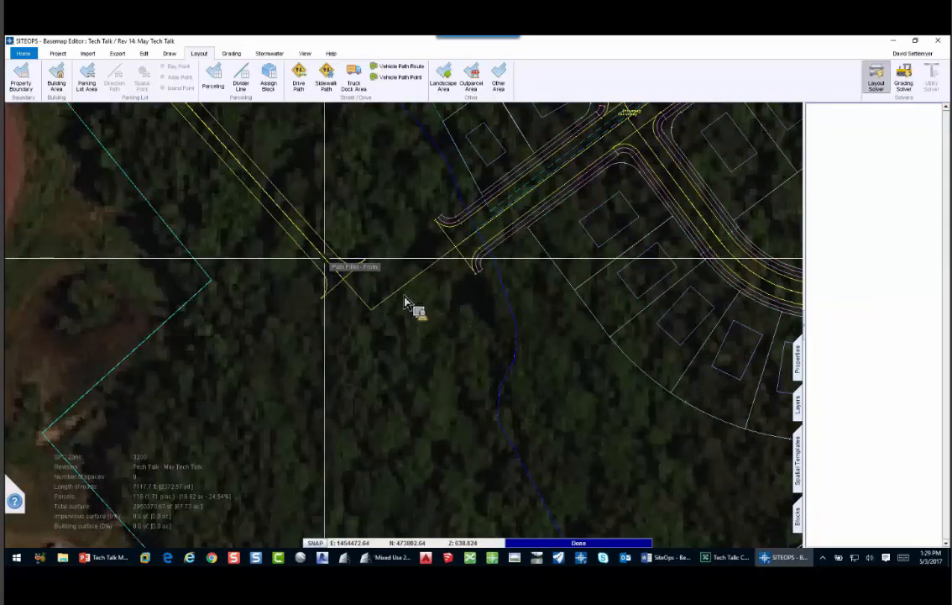
- Set the radius of the new drive's eastern bend, just southwest of the parceled loops, to 350 ft
click(372, 311)
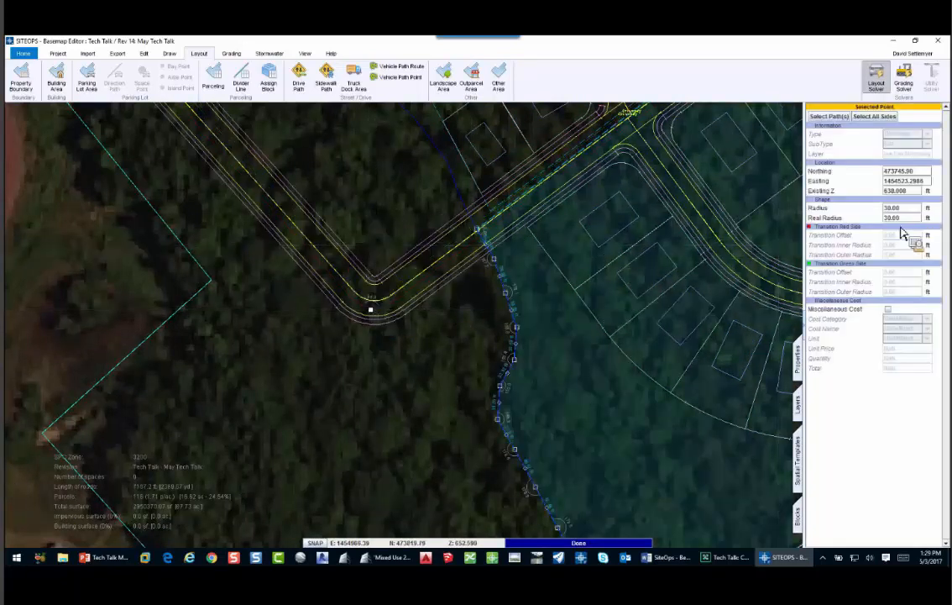
click(850, 211)
text(550)
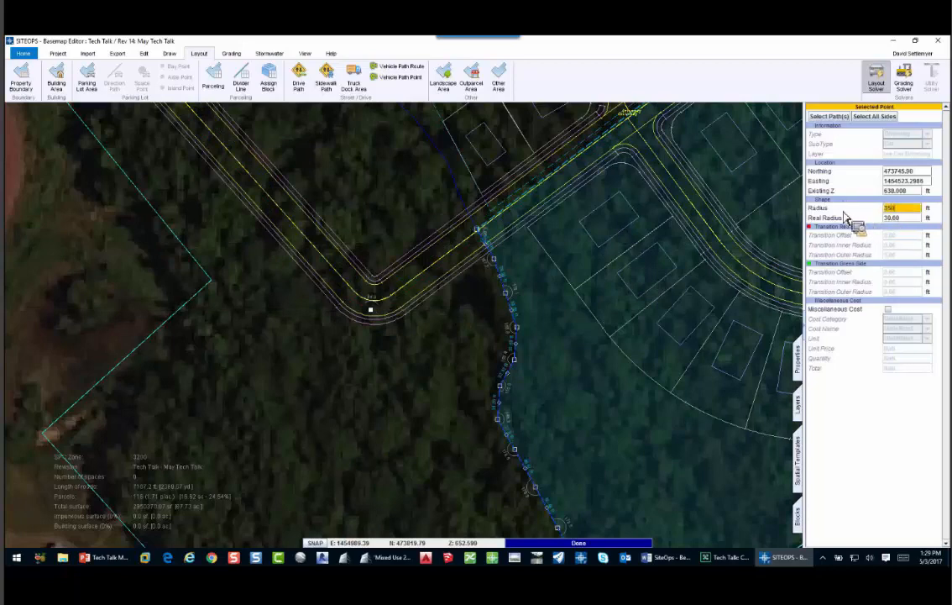
key(Return)
- Set the radius of the new drive's two bends north of the sports fields to 500 ft
scroll(382, 352, down, 1)
scroll(384, 358, down, 1)
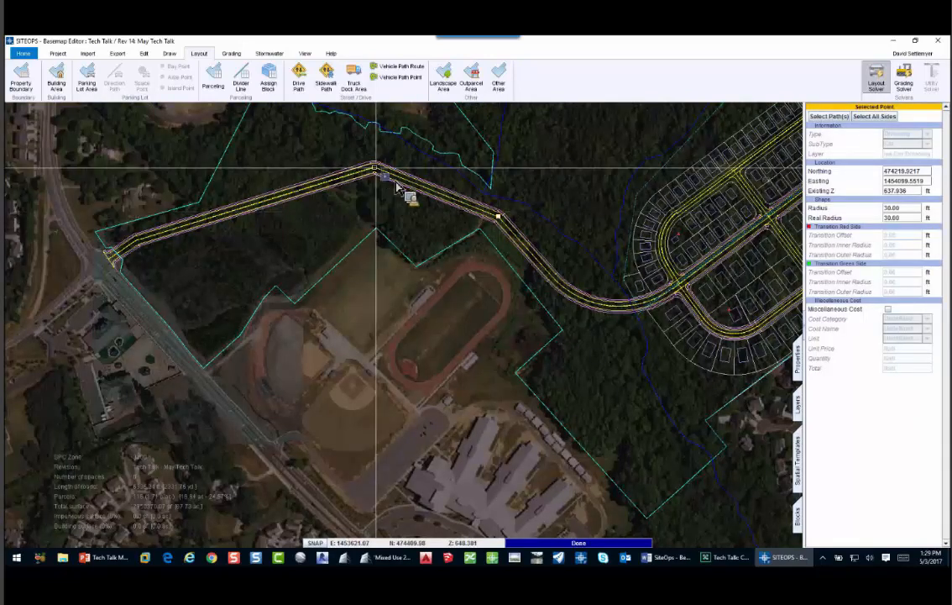
shift+click(374, 167)
drag(903, 208, 831, 208)
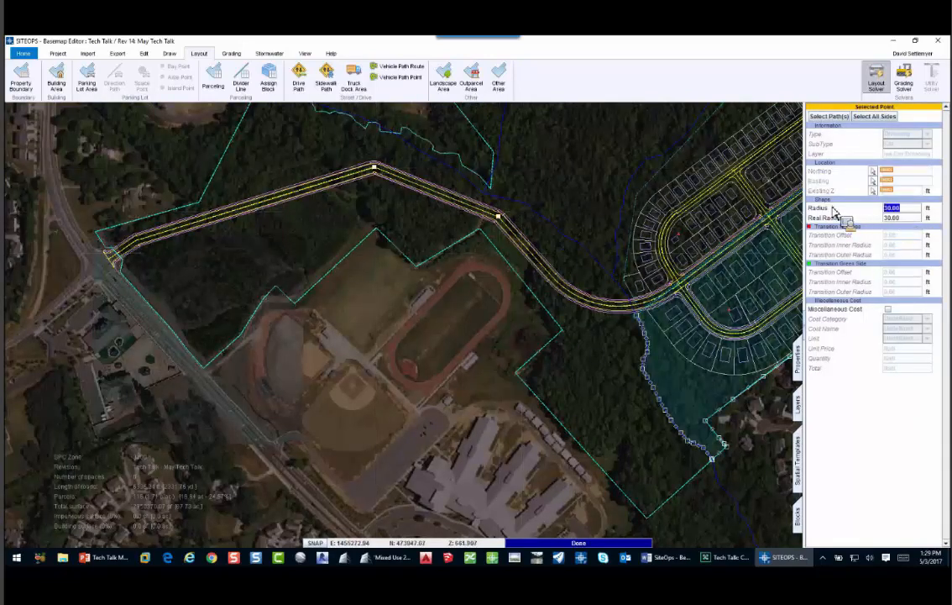
text(500)
key(Return)
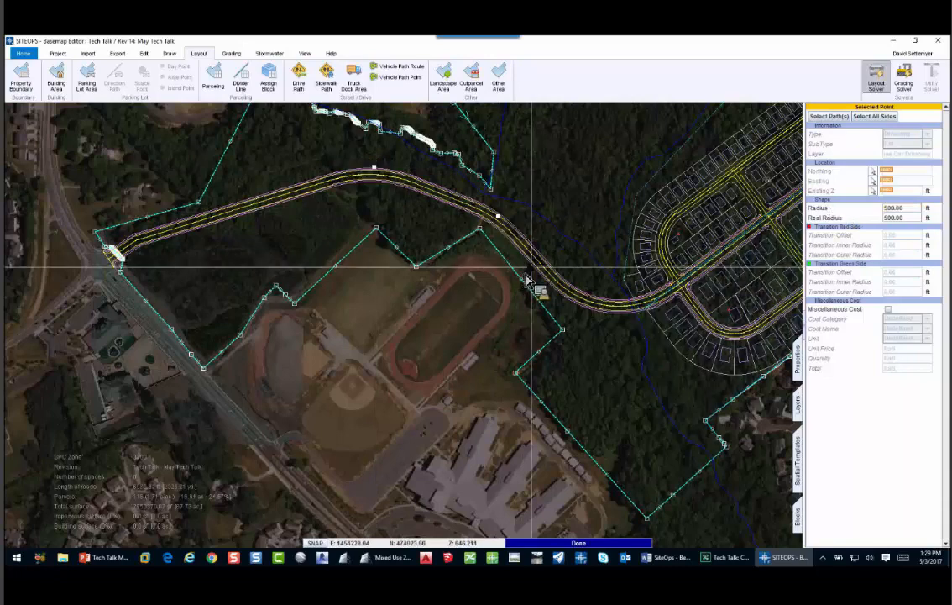
- Review the driveway, curb and sidewalk settings for all sides of the through drive
click(555, 277)
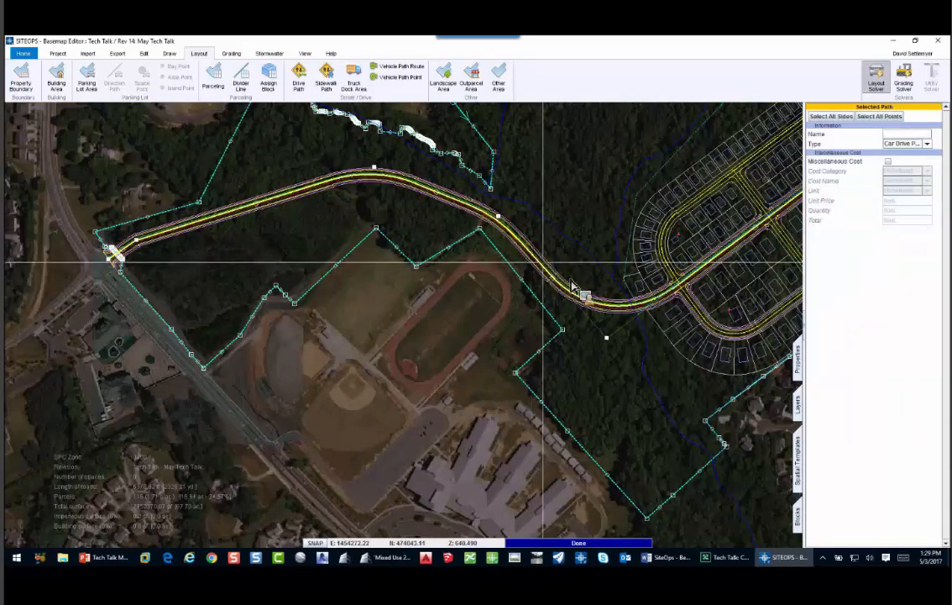
click(831, 116)
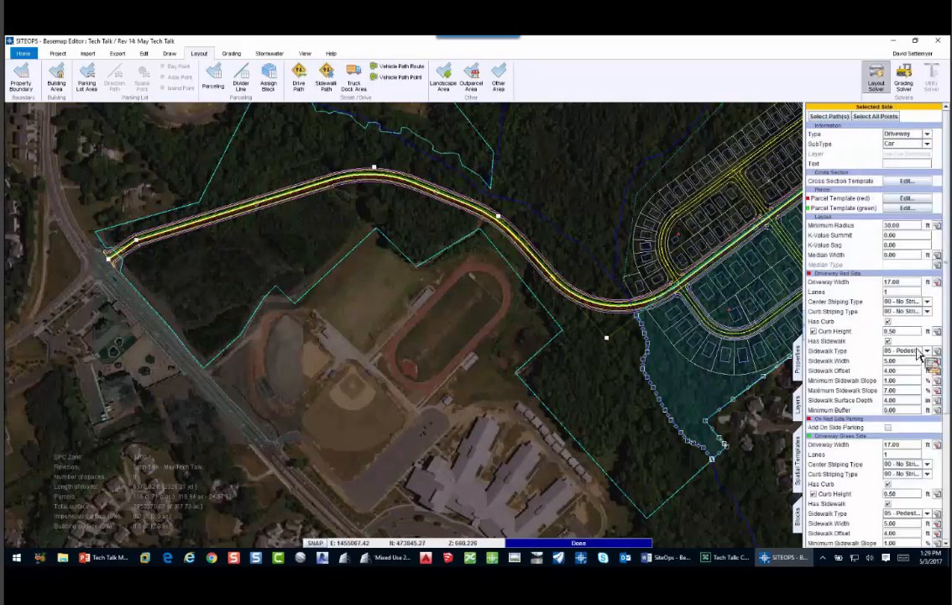
scroll(813, 153, down, 1)
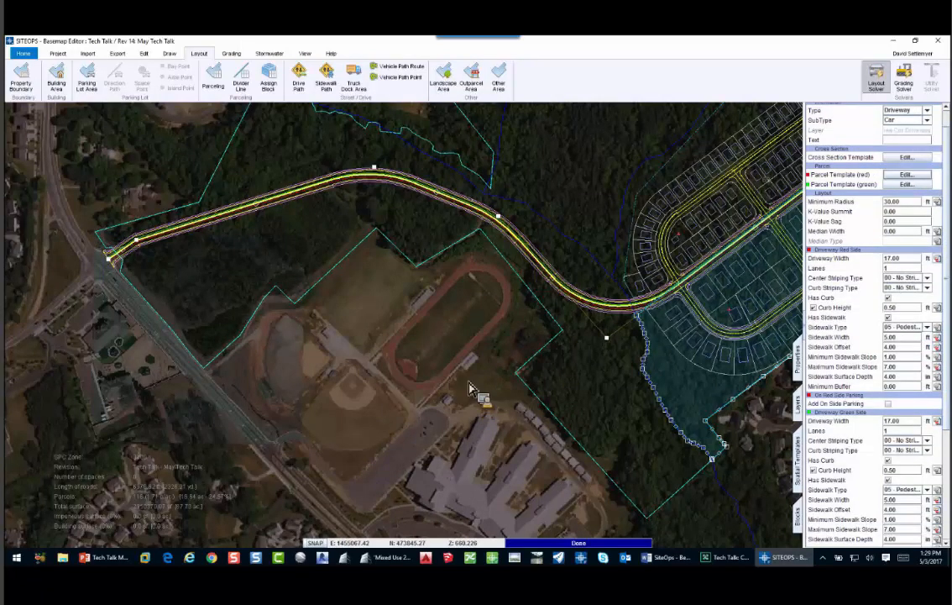
middle_drag(470, 387, 346, 403)
scroll(345, 412, down, 1)
key(Escape)
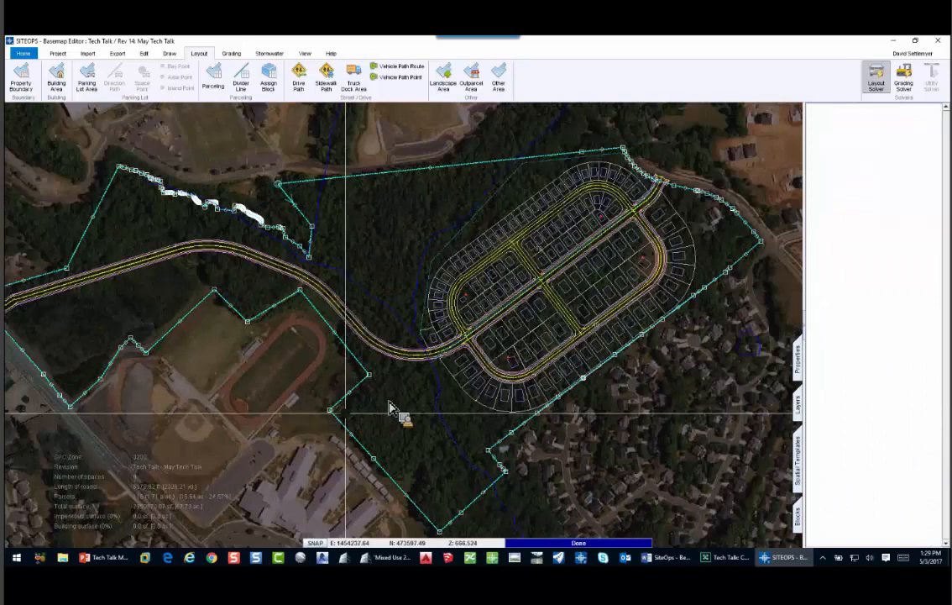
- Run the grading solver on the site and examine the cut and fill along the through drive in 3D
middle_drag(345, 411, 386, 400)
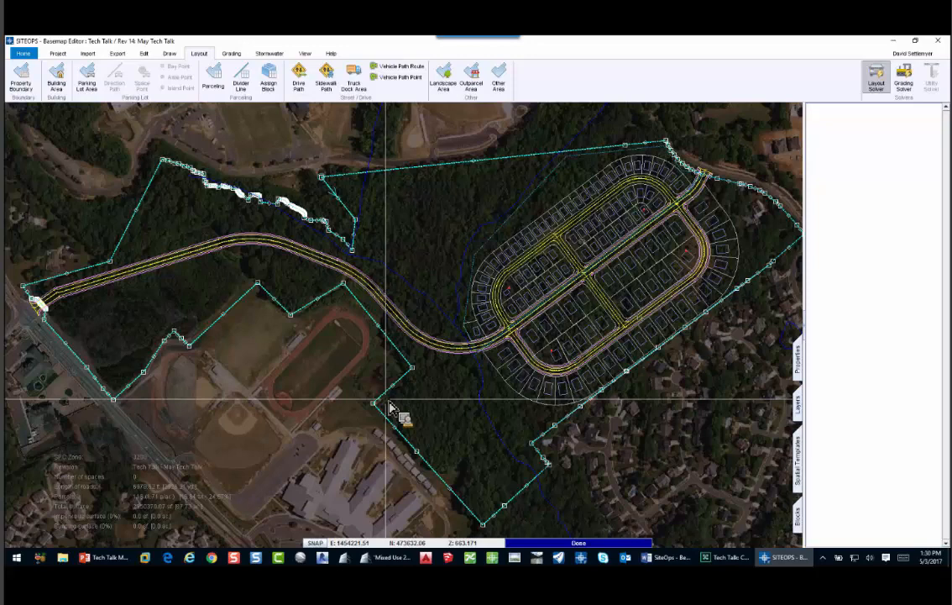
key(Escape)
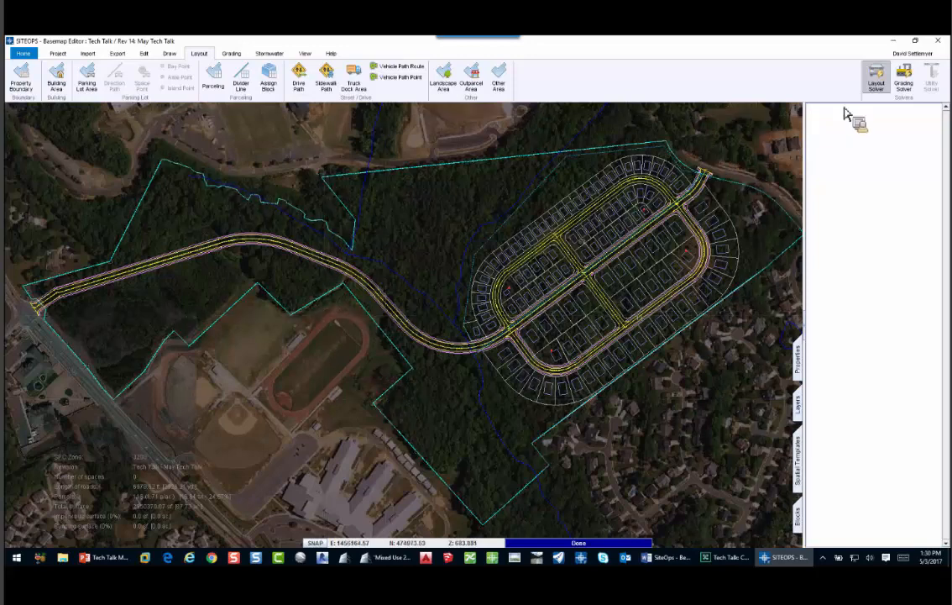
click(906, 80)
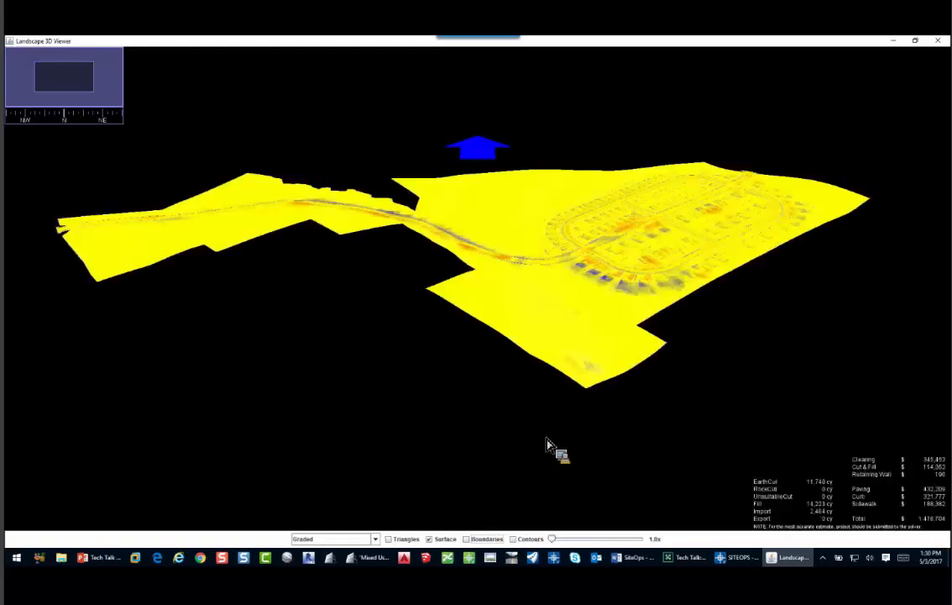
drag(577, 392, 584, 438)
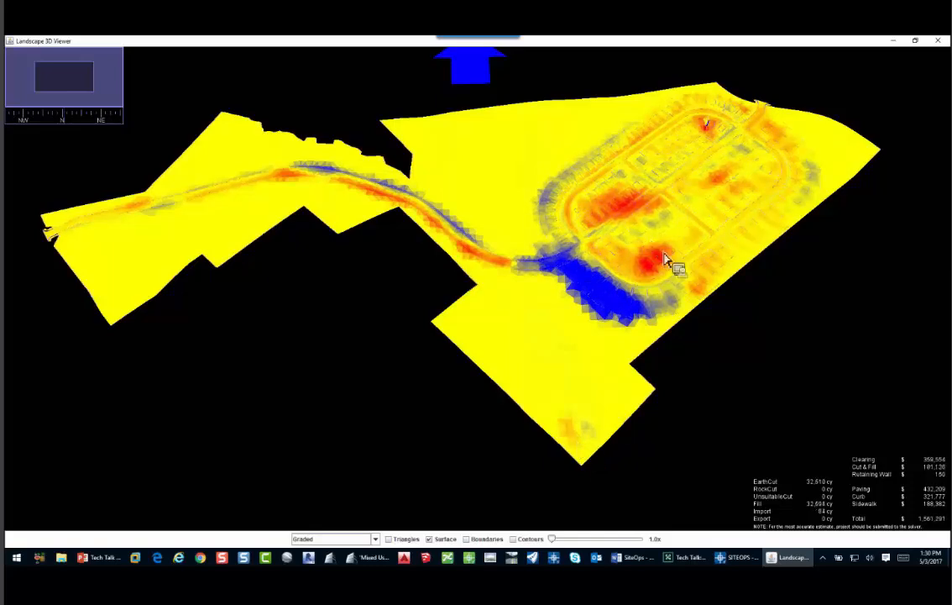
scroll(672, 263, up, 5)
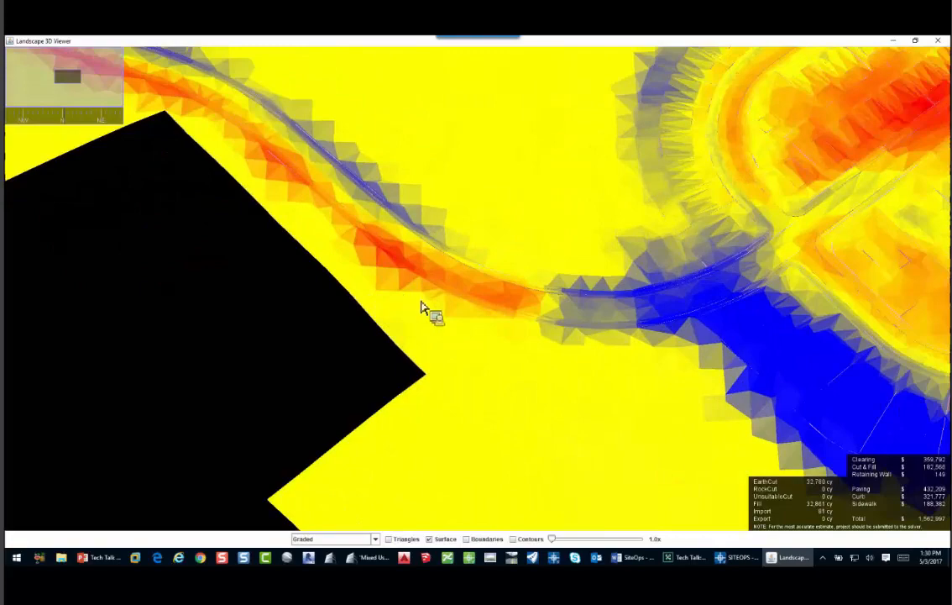
- Overlay contours on the graded 3D surface and inspect the grading of parcels and roads around both loops
click(538, 540)
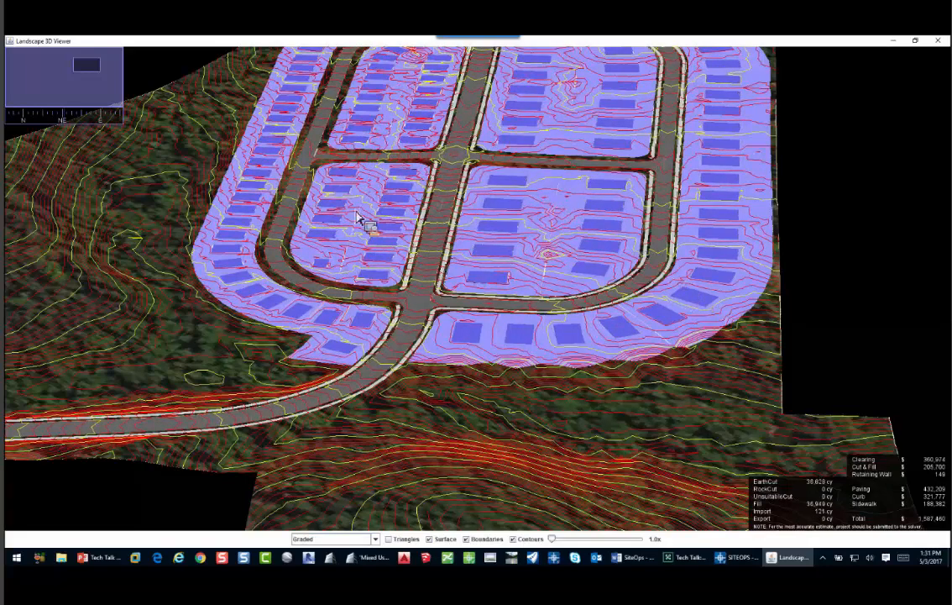
scroll(739, 185, up, 3)
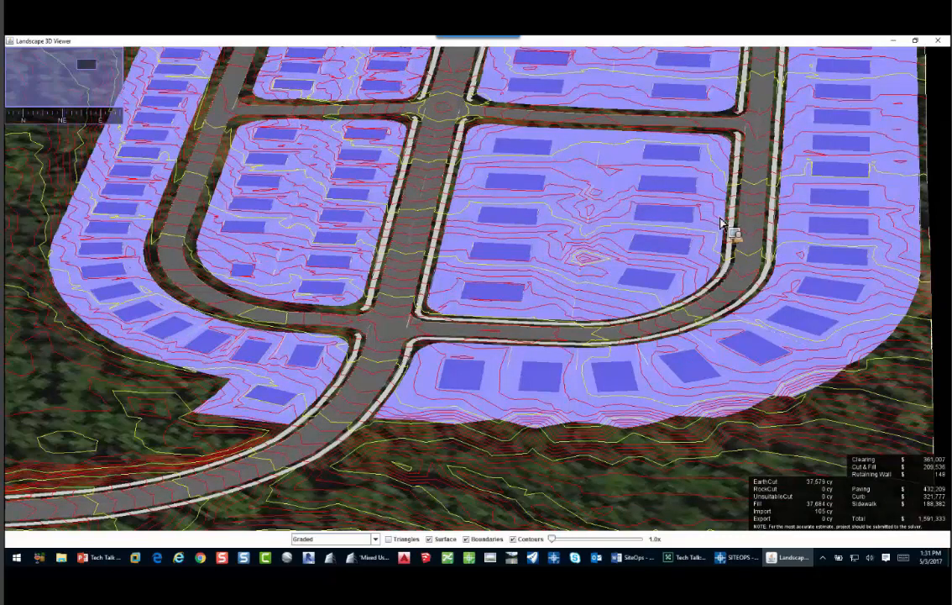
click(943, 40)
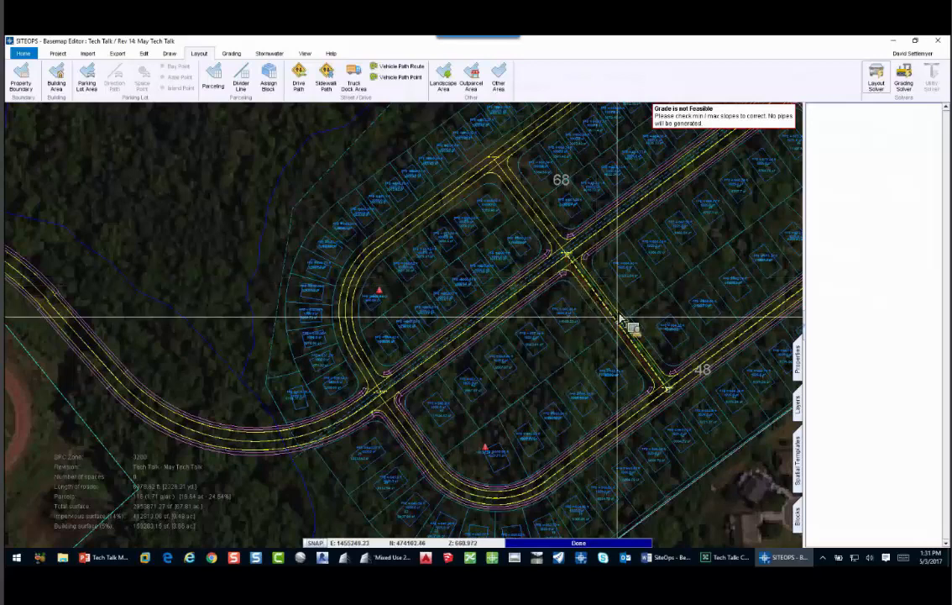
- Open the through drive's profile and examine its existing and proposed grades over the full length
scroll(631, 325, down, 2)
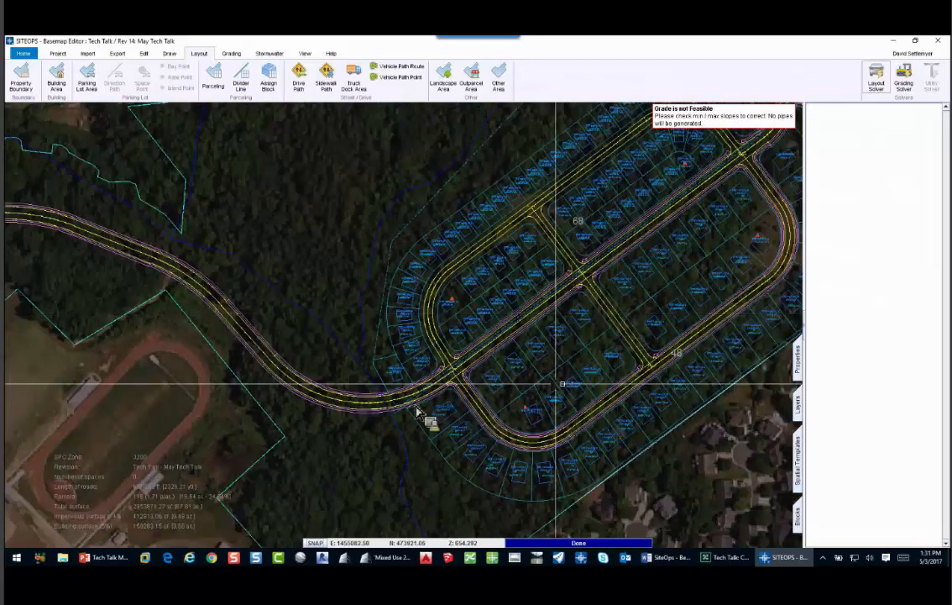
click(367, 413)
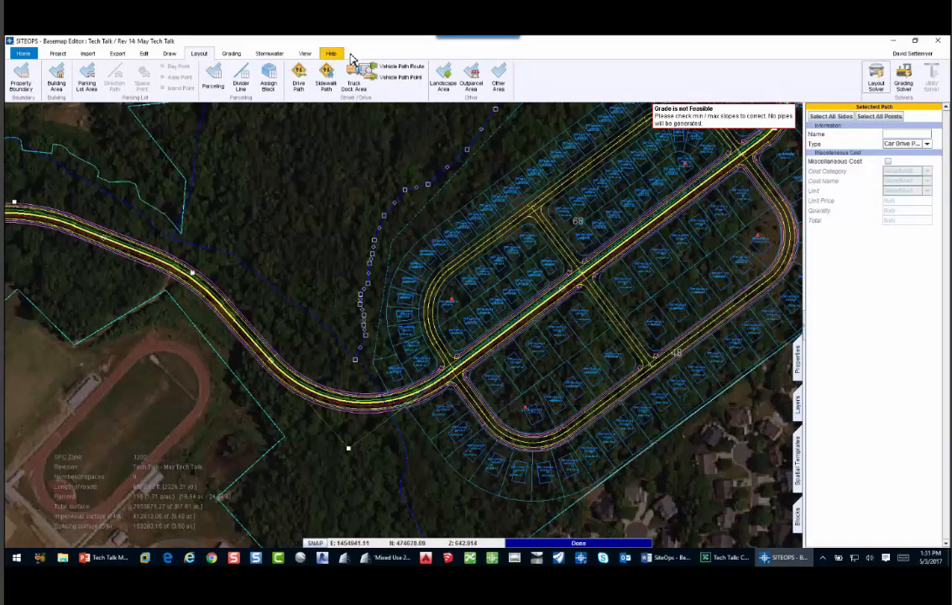
click(305, 53)
click(200, 76)
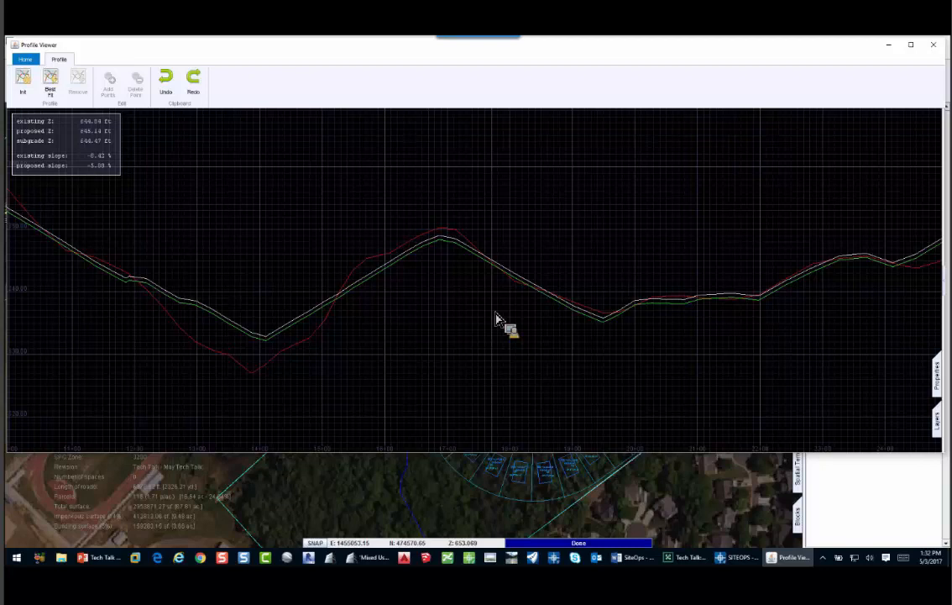
scroll(432, 334, down, 3)
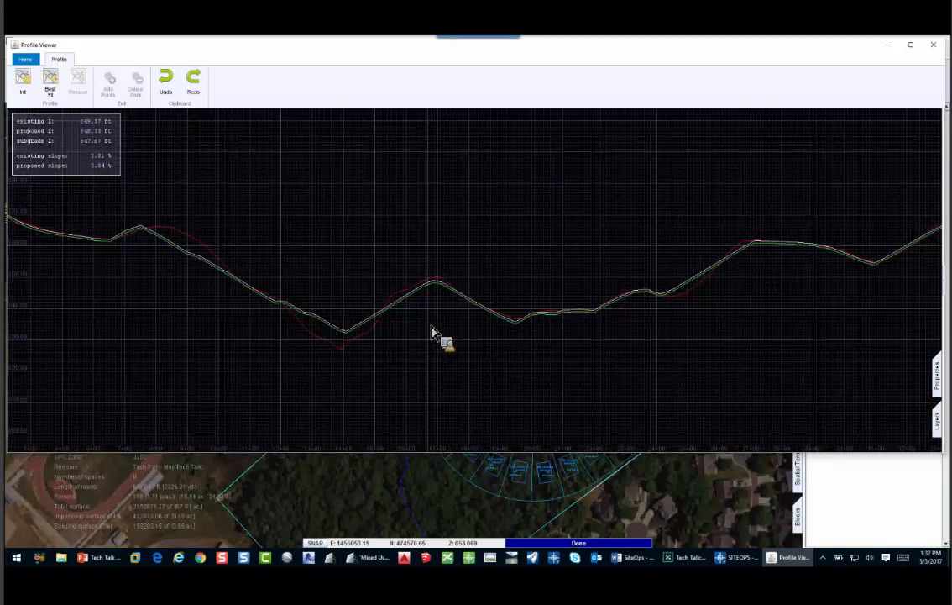
scroll(446, 326, down, 2)
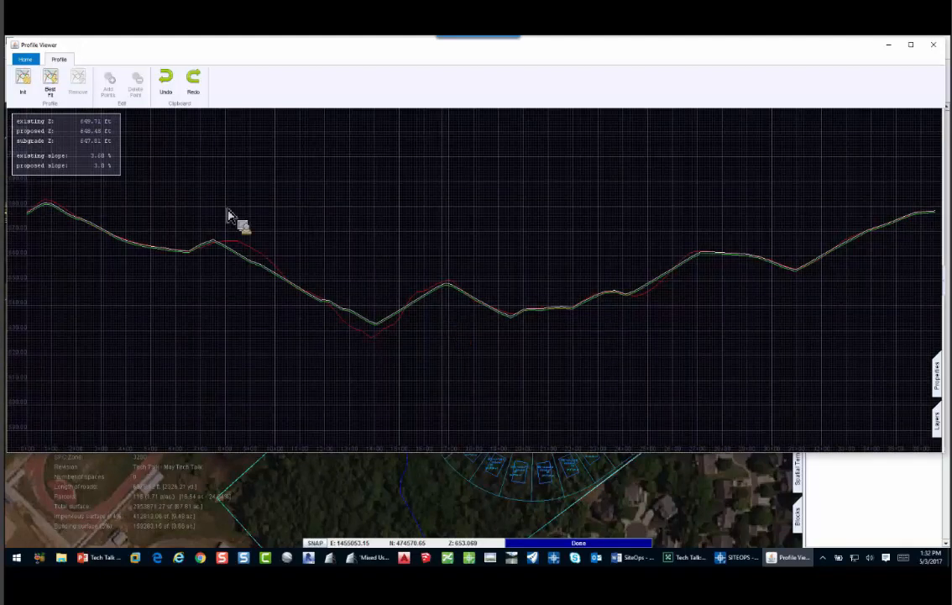
- Generate a Best Fit profile for the through drive with a minimum K-value of 30 and minimum tangent length of 100
click(52, 86)
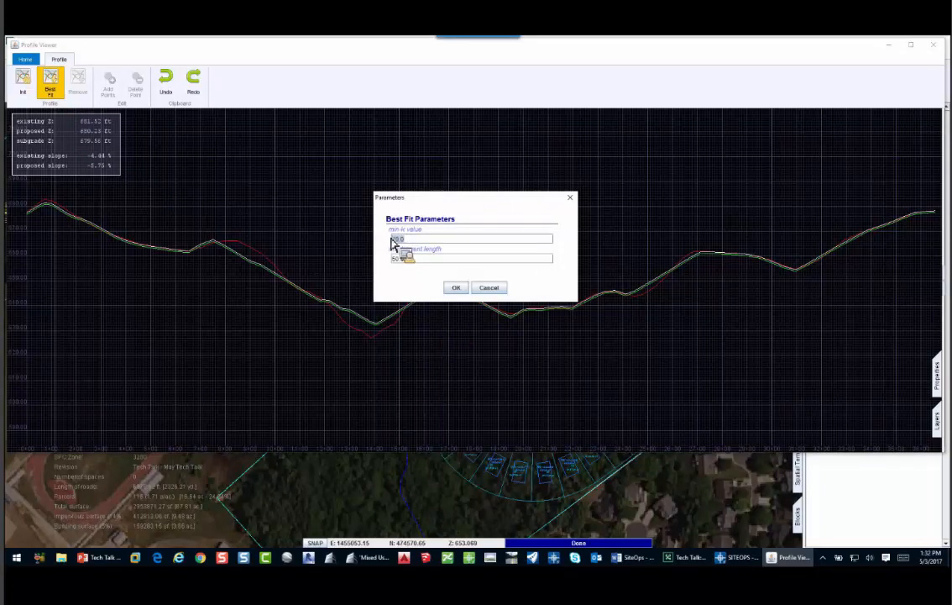
key(BackSpace)
text(30)
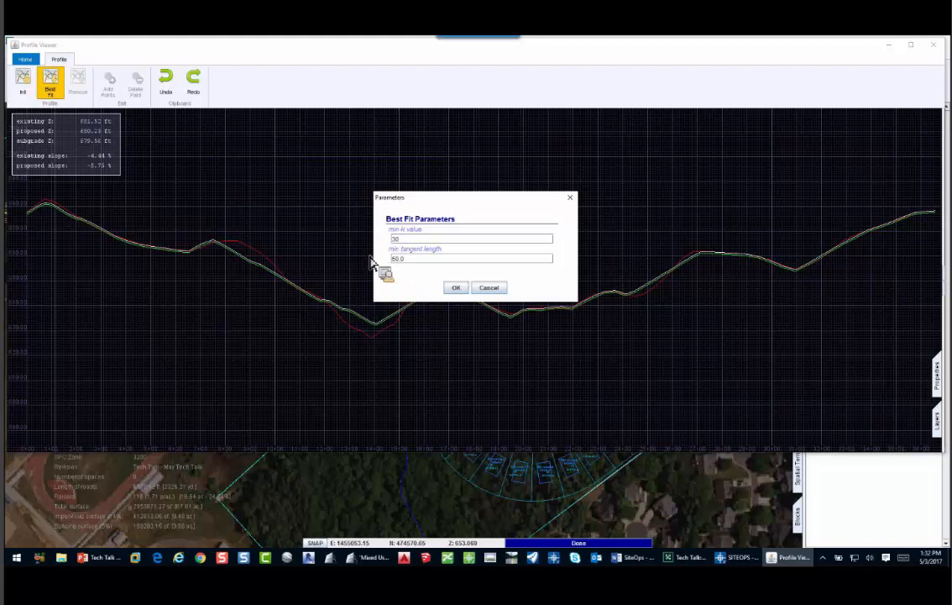
key(Tab)
text(100)
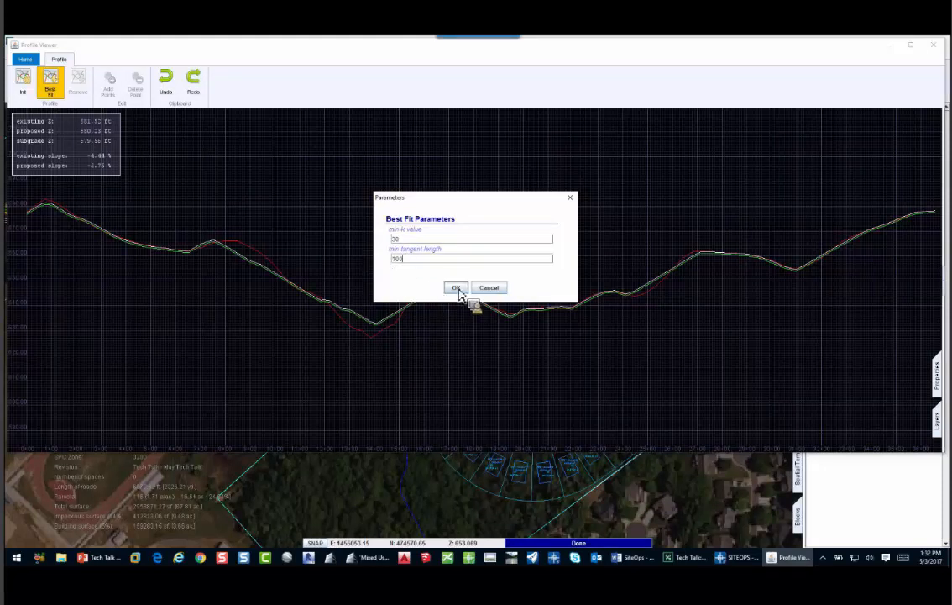
click(456, 288)
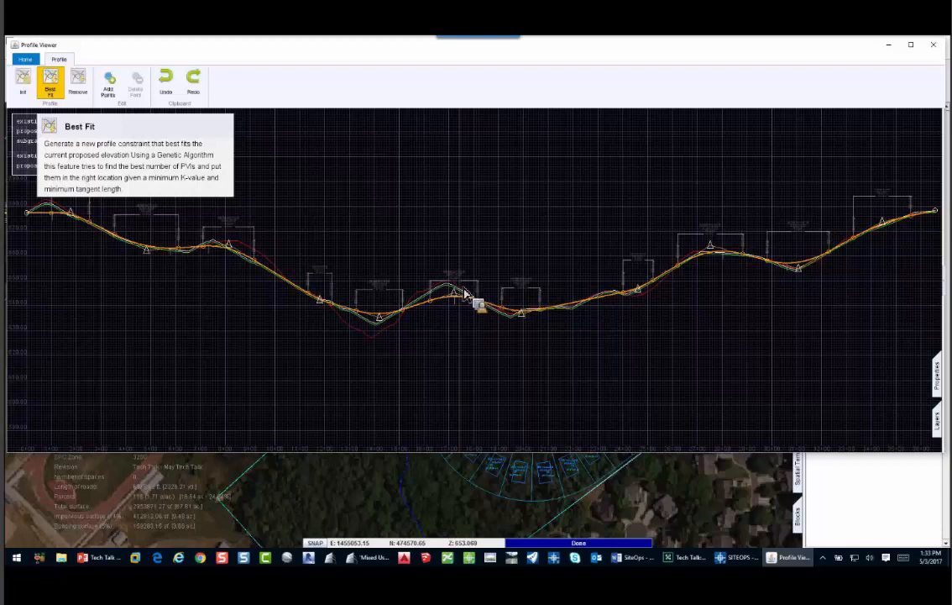
- Move the PVI at the profile's deepest sag to about station 14+15 and elevation 636.6 ft
scroll(470, 285, up, 2)
scroll(473, 281, up, 2)
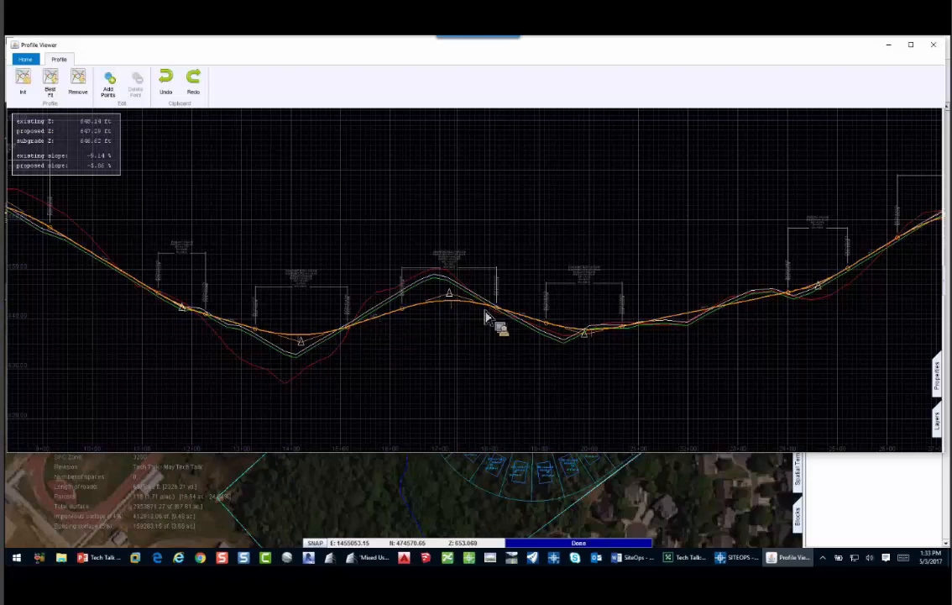
scroll(449, 286, up, 3)
drag(500, 313, 447, 249)
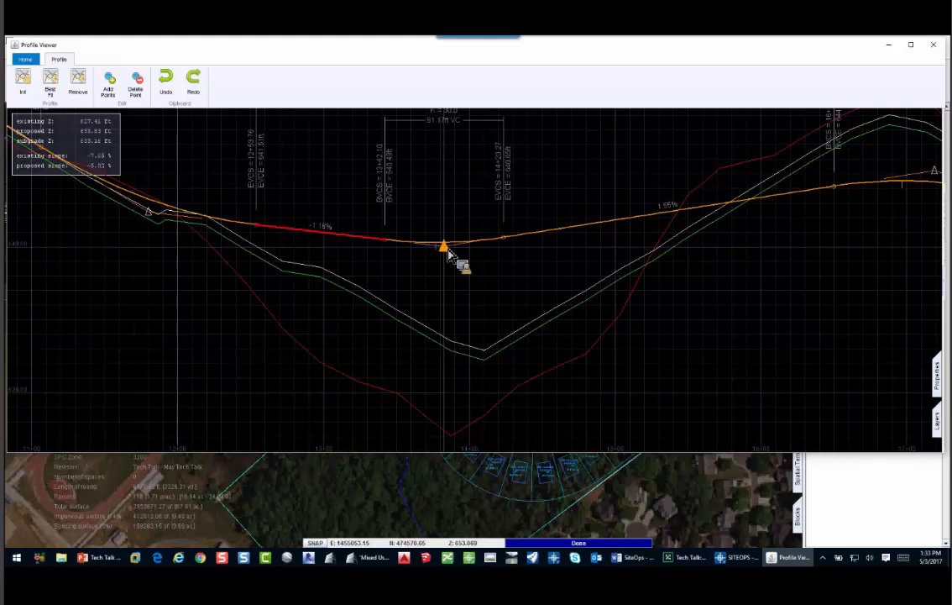
drag(450, 254, 495, 304)
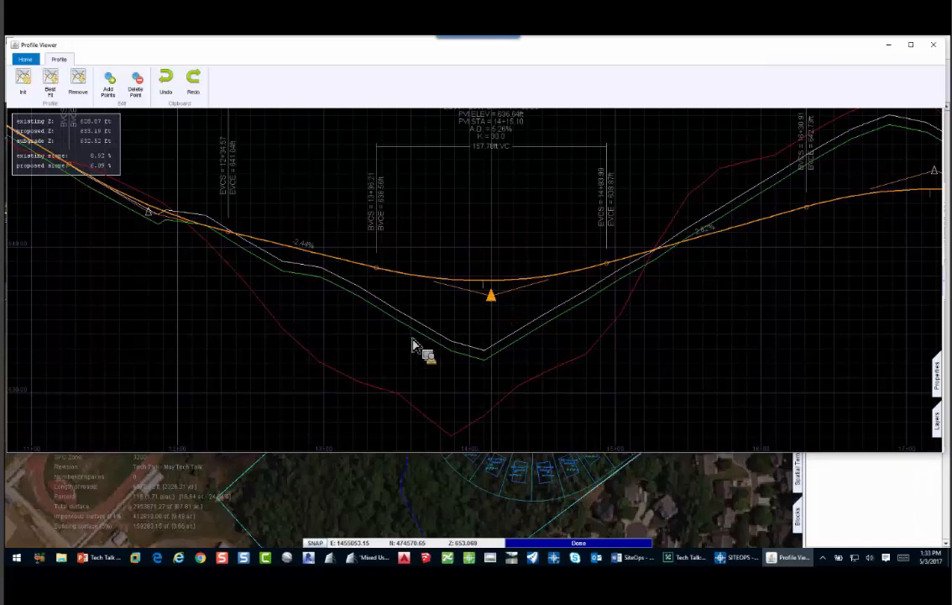
scroll(412, 338, down, 3)
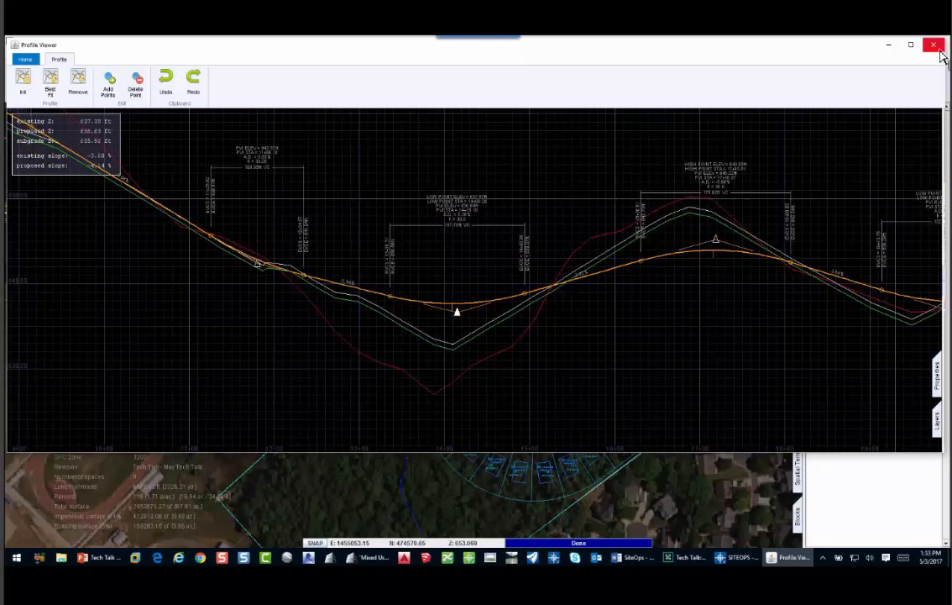
- Rerun the grading solver with the adjusted drive profile and inspect the regraded surface in 3D with boundaries and contours
click(934, 44)
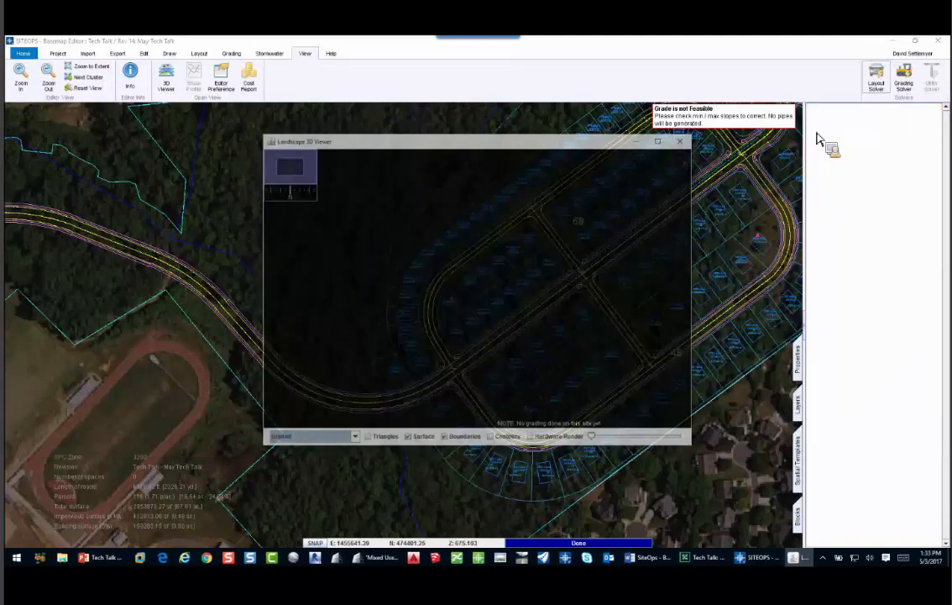
click(659, 141)
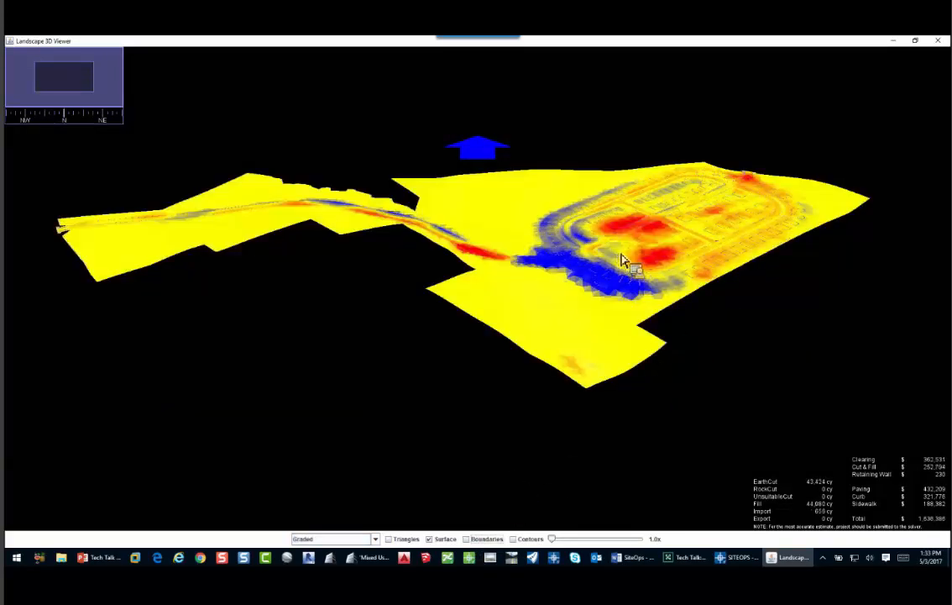
scroll(630, 260, up, 3)
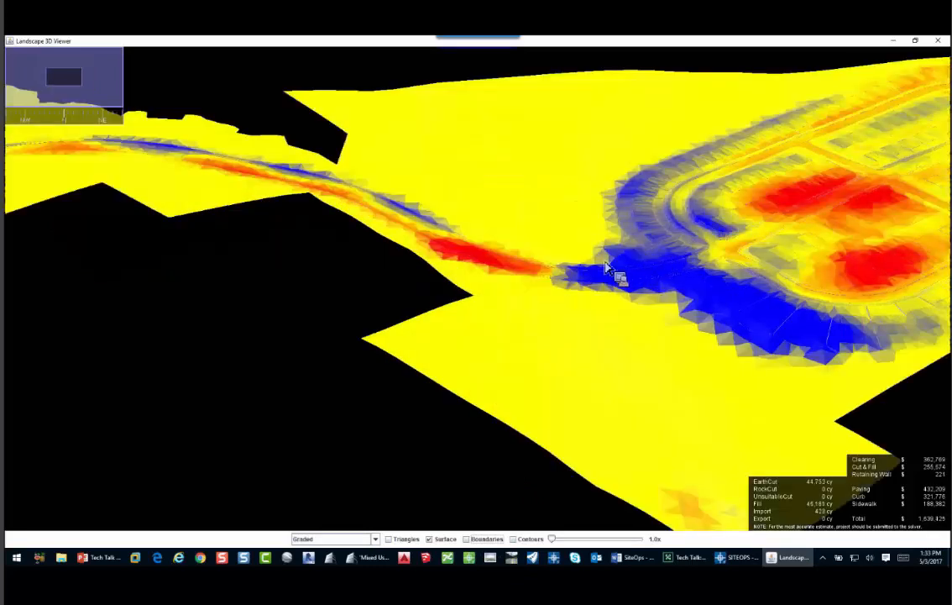
click(467, 538)
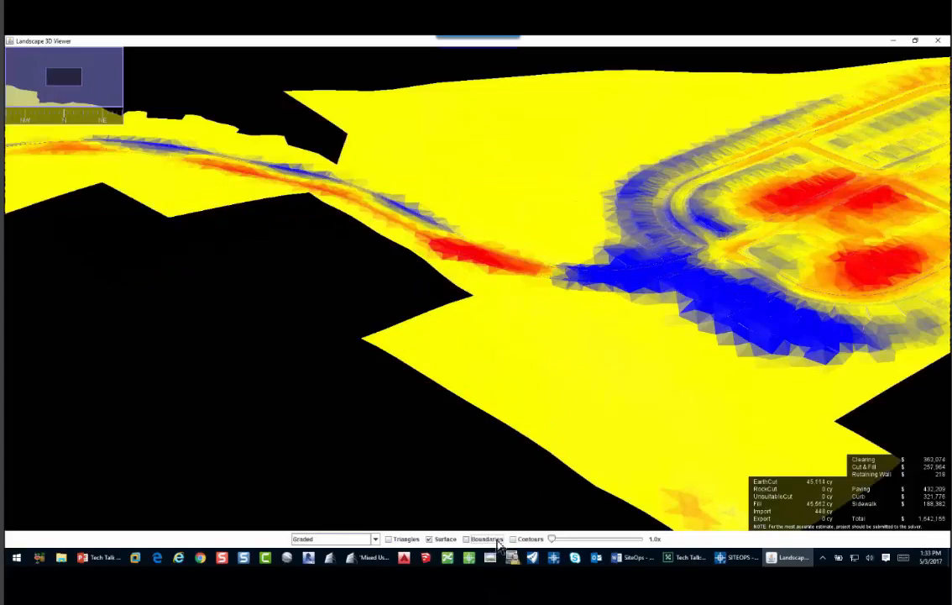
click(513, 538)
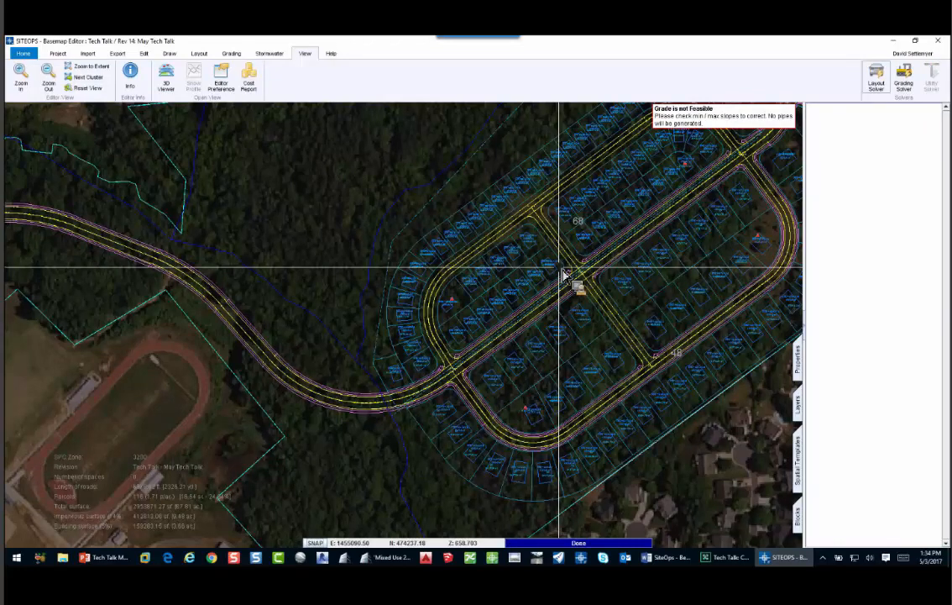
- Open the through drive's profile and examine its grades near the loop junction around station 12+00
middle_drag(568, 361, 552, 361)
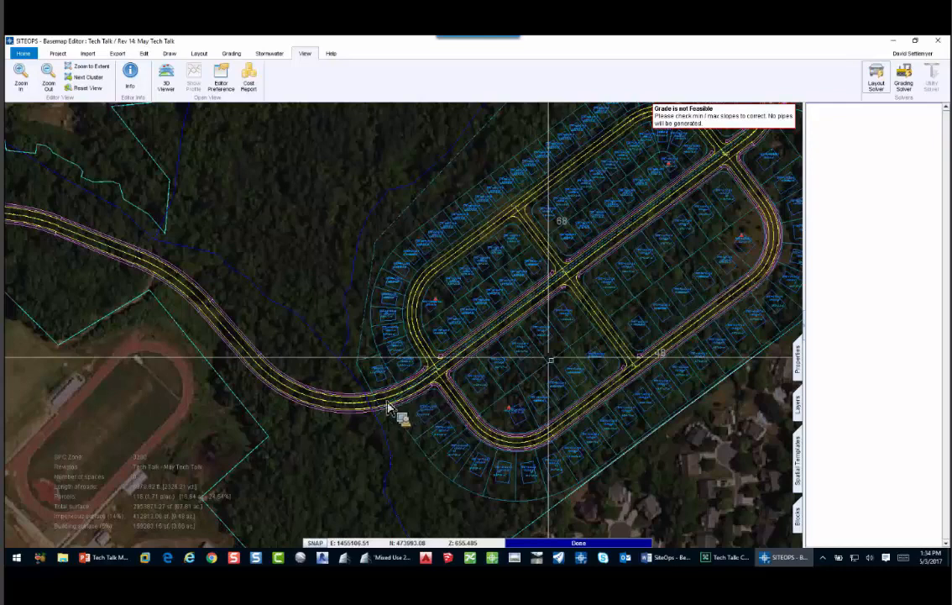
scroll(357, 370, up, 2)
click(346, 411)
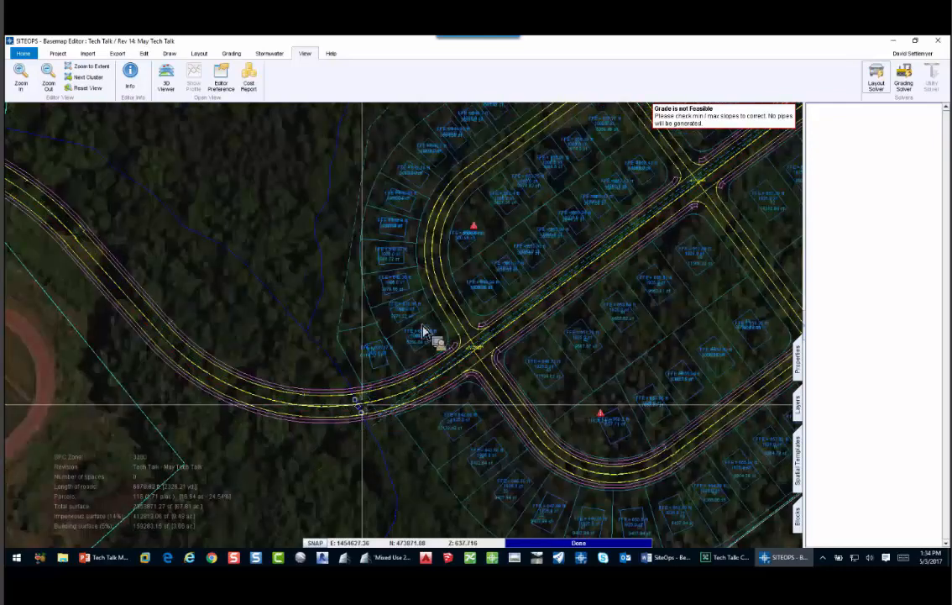
click(209, 74)
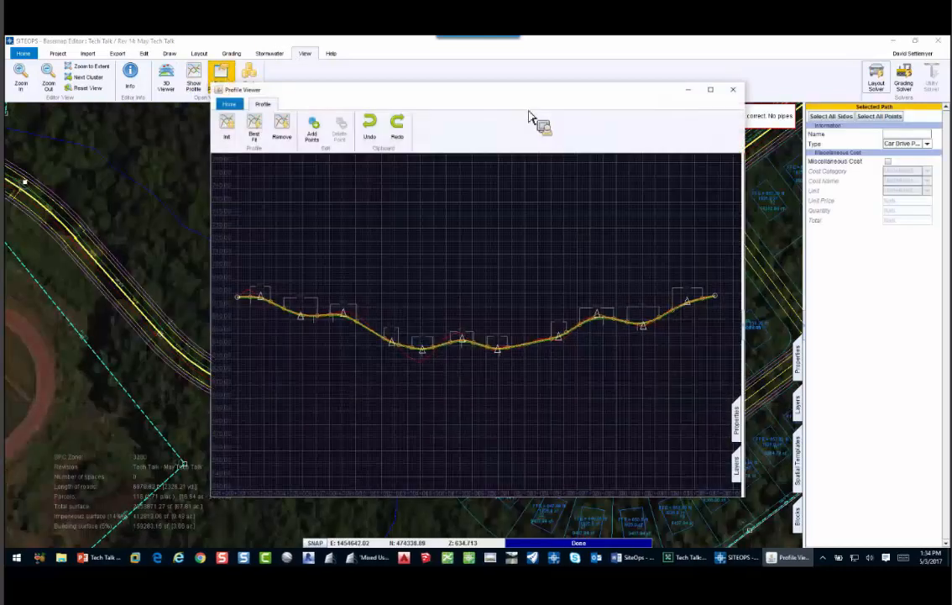
click(424, 80)
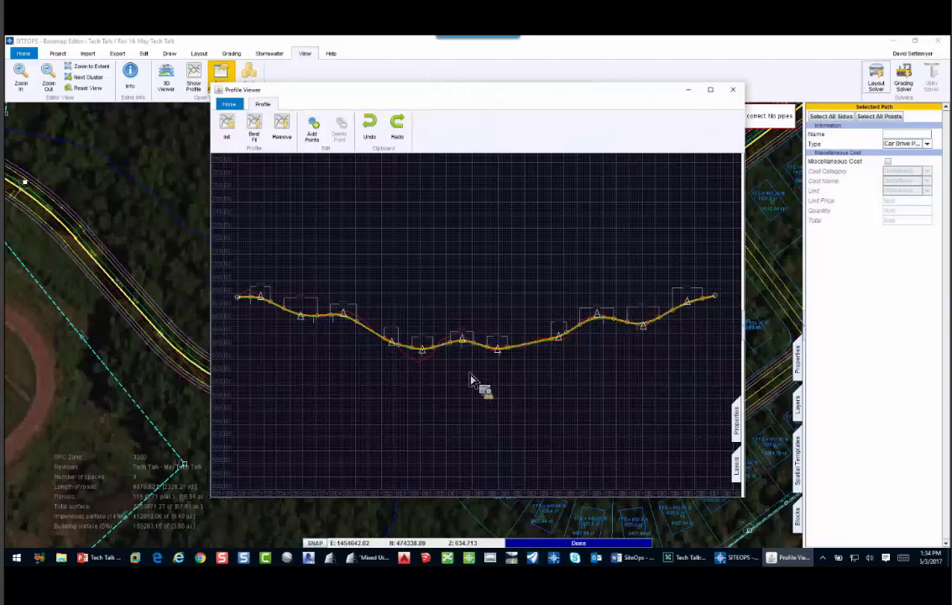
click(769, 556)
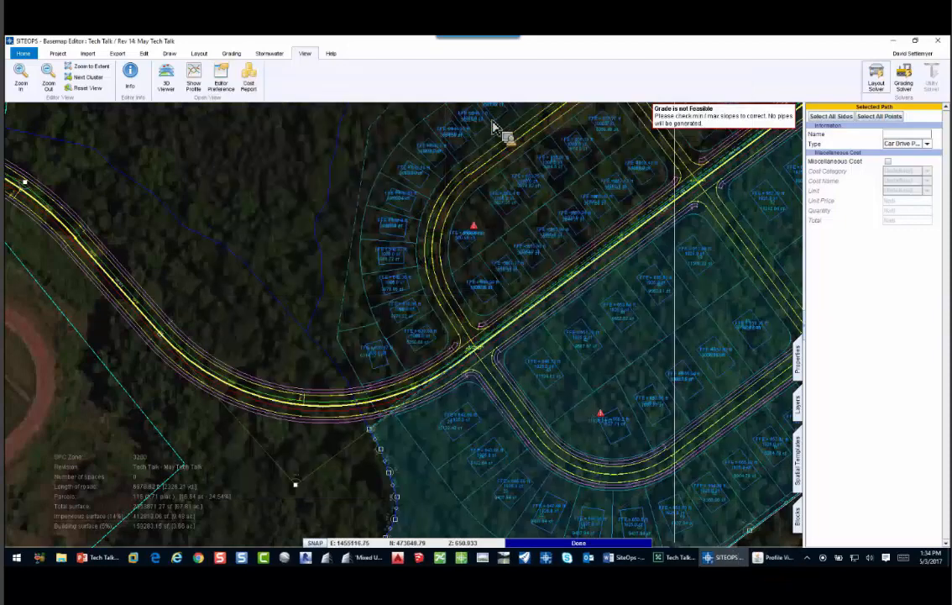
drag(332, 70, 203, 55)
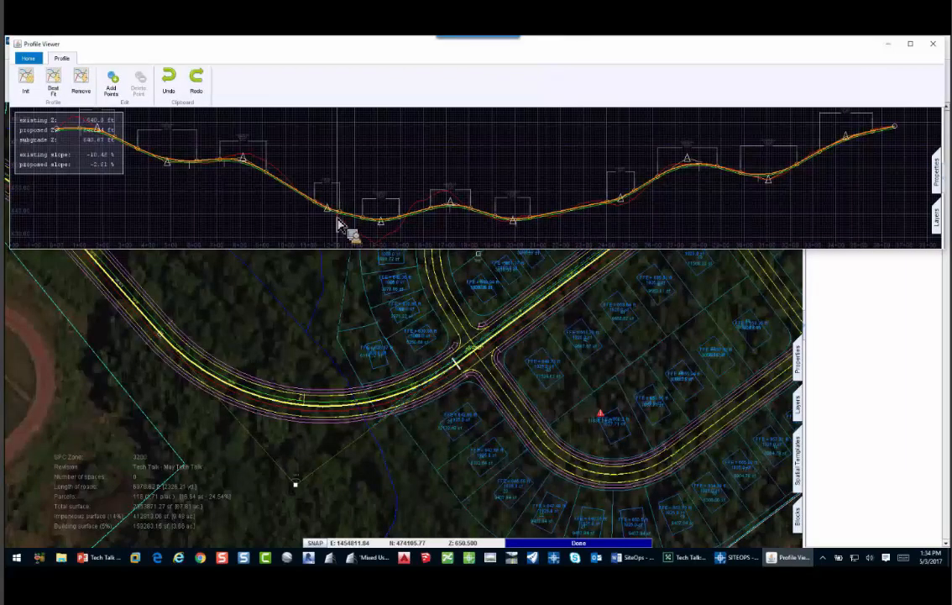
scroll(334, 220, up, 3)
scroll(333, 220, up, 2)
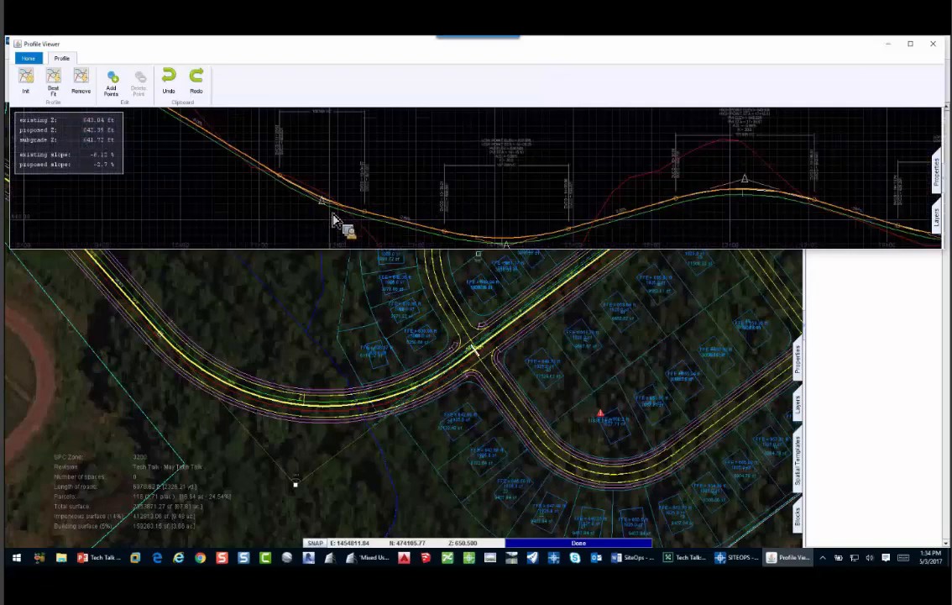
- Generate a Best Fit profile for the lower loop drive with a minimum K-value of 10, and close its profile
click(504, 351)
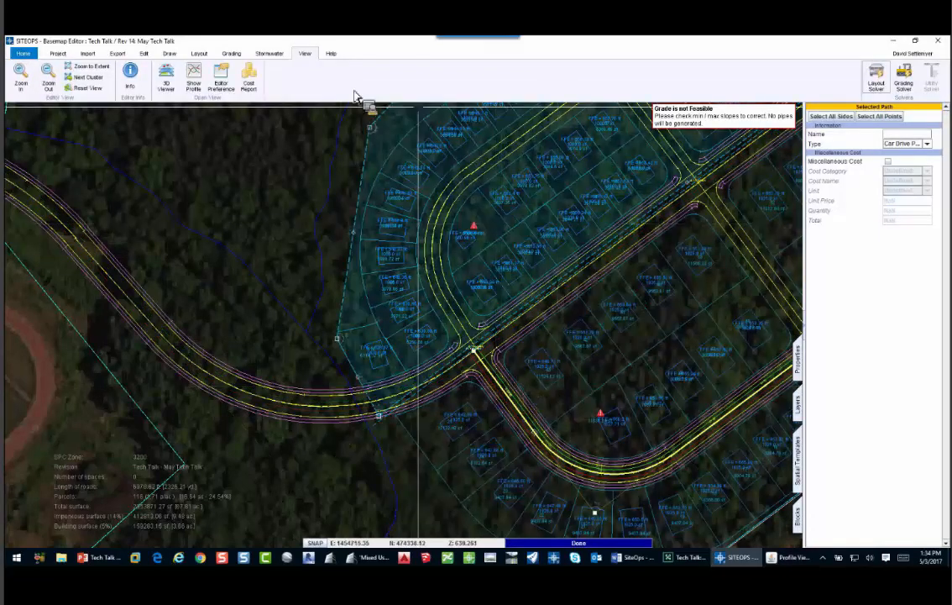
click(198, 81)
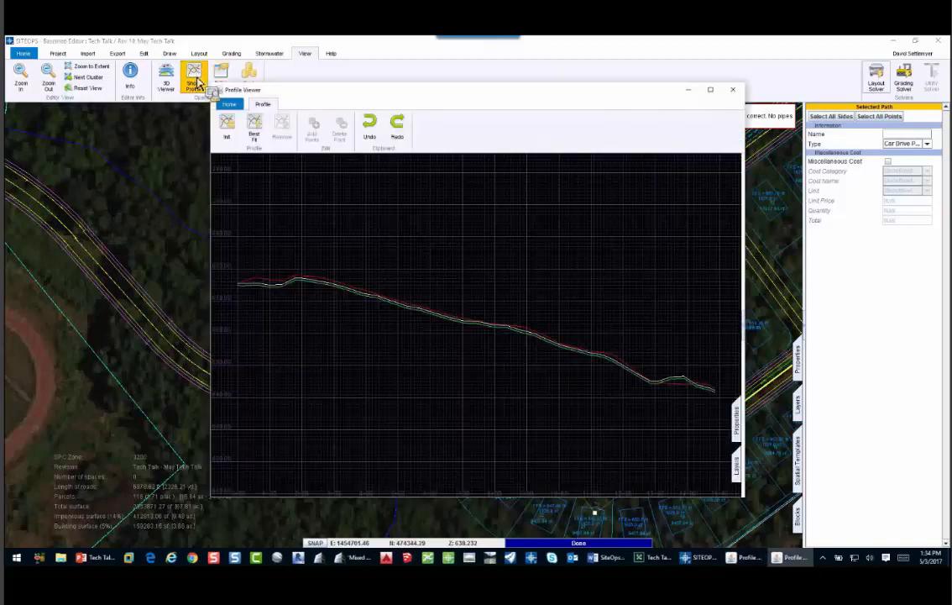
click(264, 136)
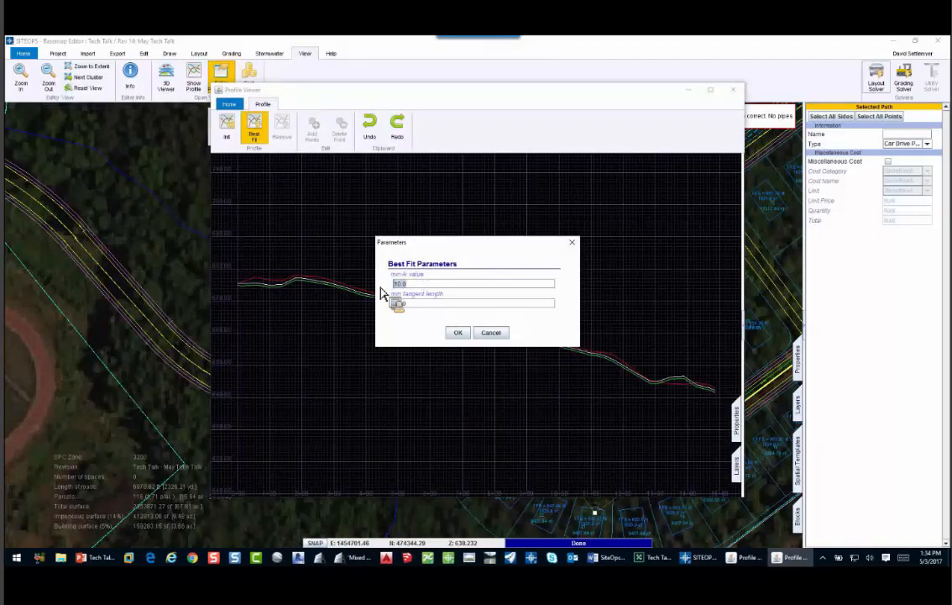
click(457, 333)
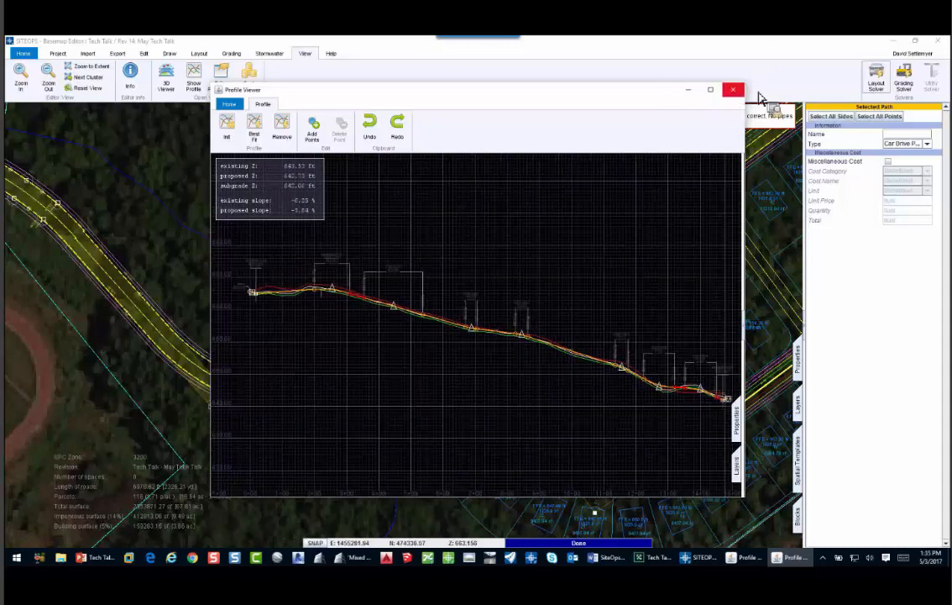
click(733, 89)
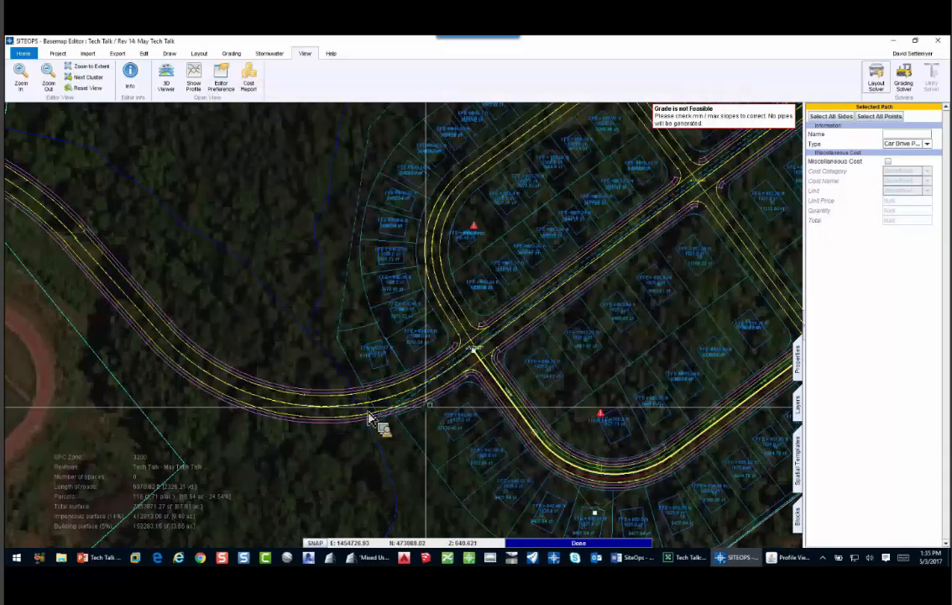
- Bring back the through drive's profile in a taller view and compare it with the loop junction in plan
click(193, 80)
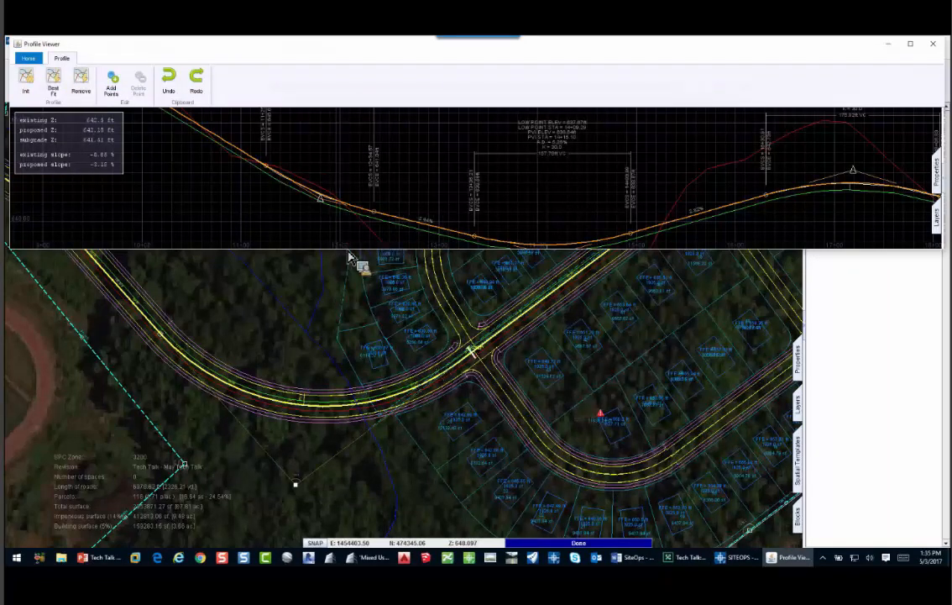
drag(351, 253, 347, 267)
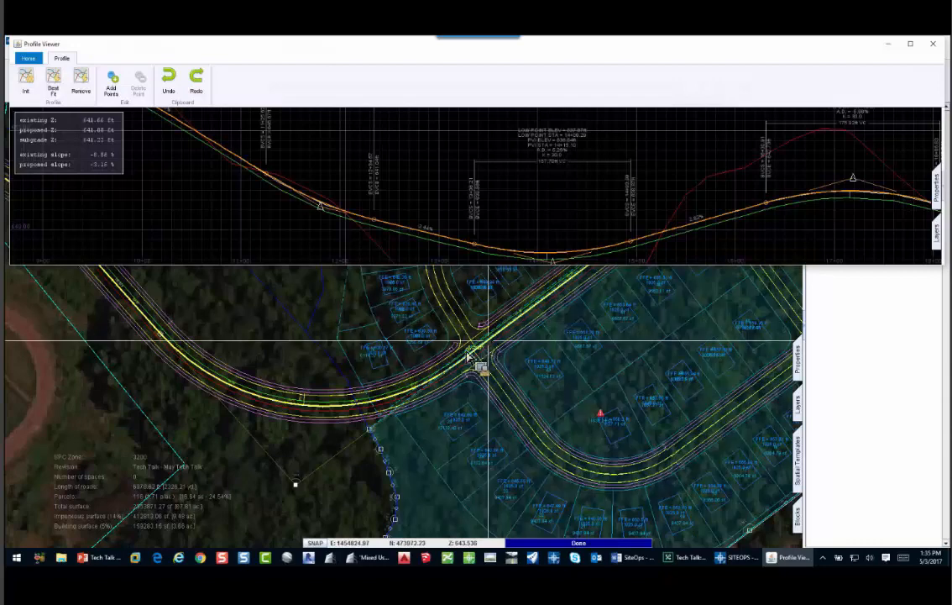
scroll(463, 352, up, 4)
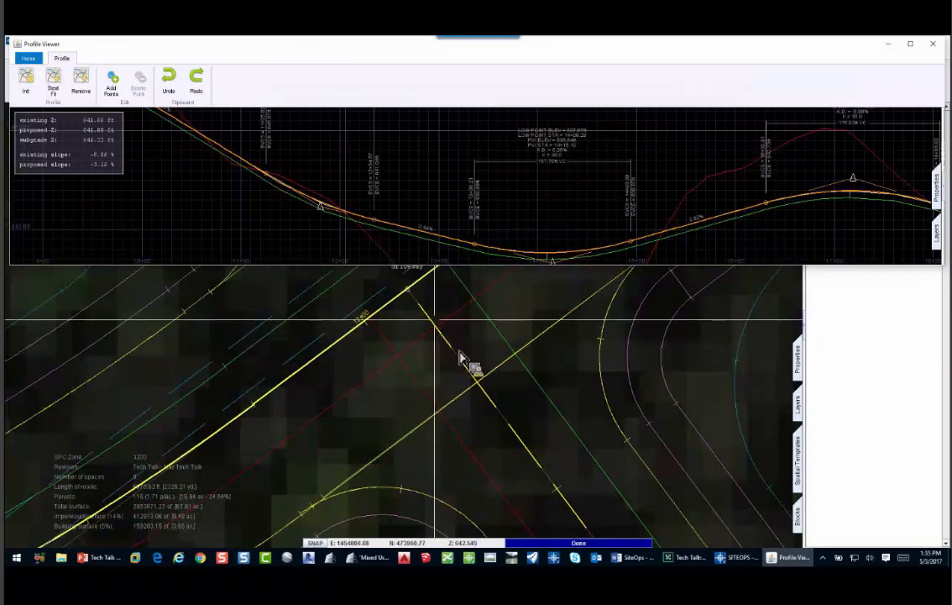
click(470, 357)
scroll(470, 356, down, 4)
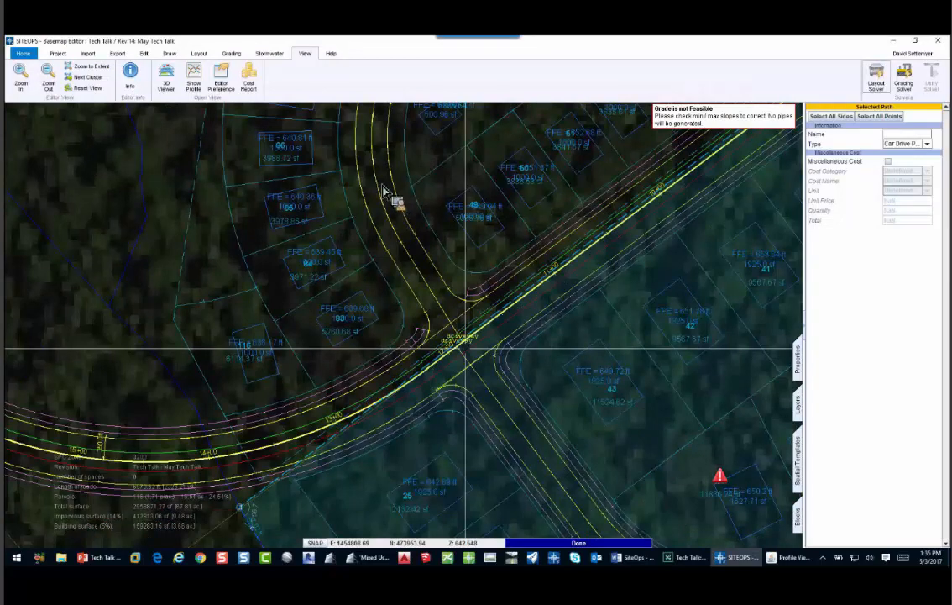
click(194, 80)
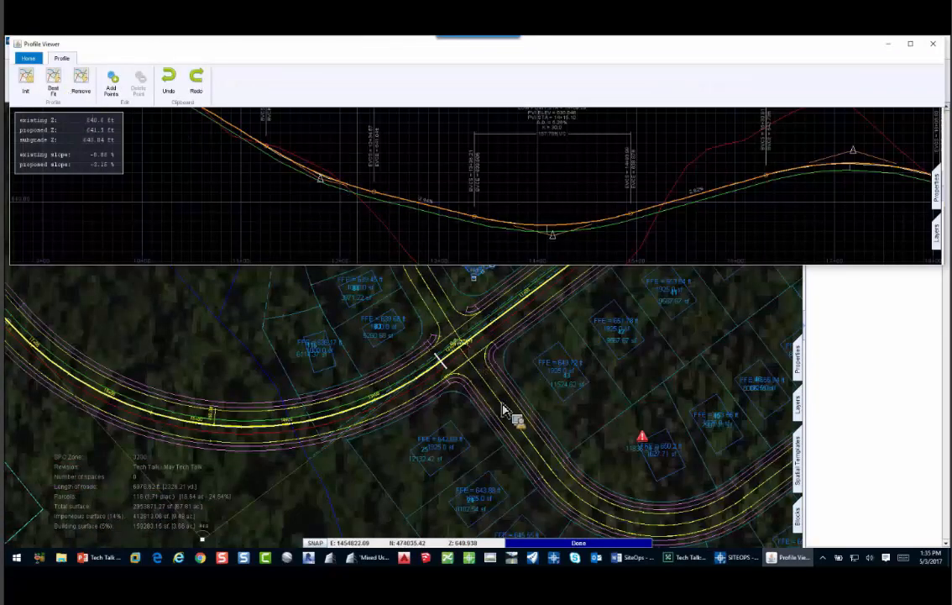
- Open the lower loop's profile across the lower half of the screen and examine its end at the driveway junction near station 14+86
click(503, 409)
click(194, 80)
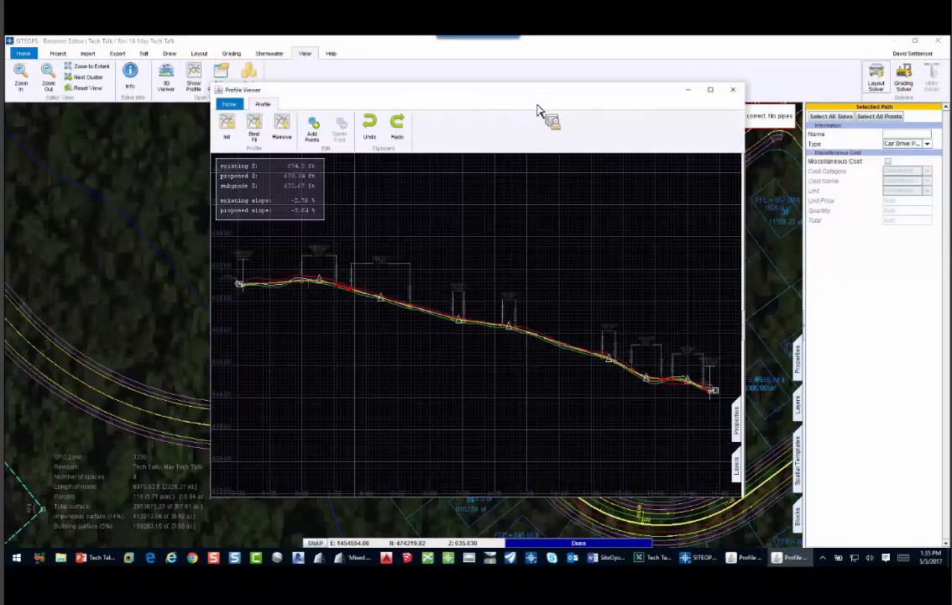
drag(531, 96, 420, 334)
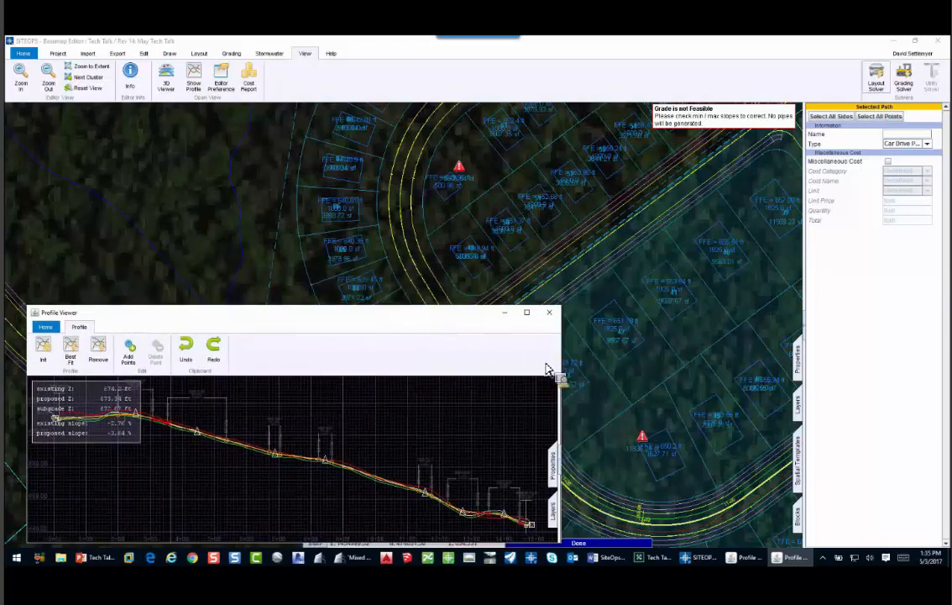
drag(560, 395, 945, 340)
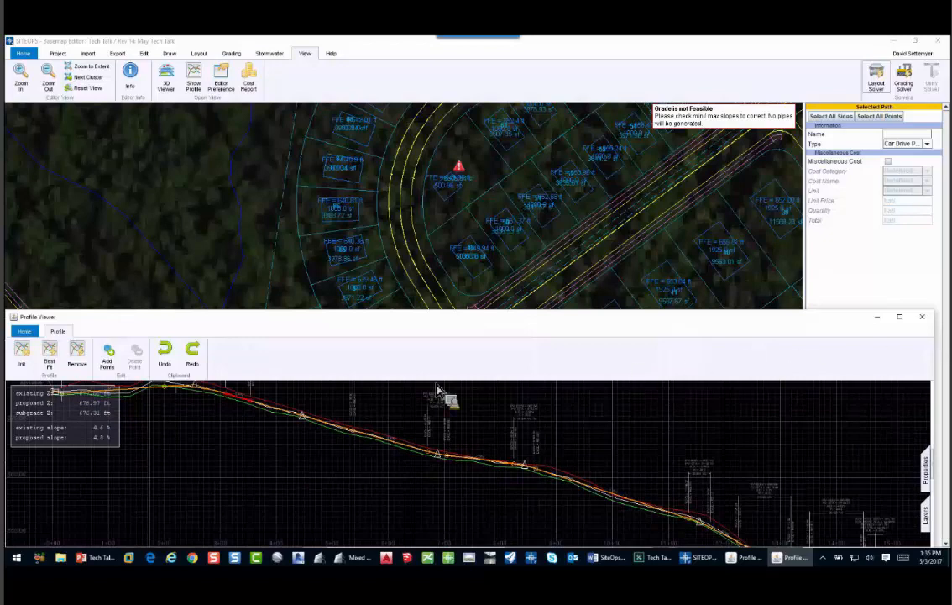
middle_drag(470, 467, 414, 428)
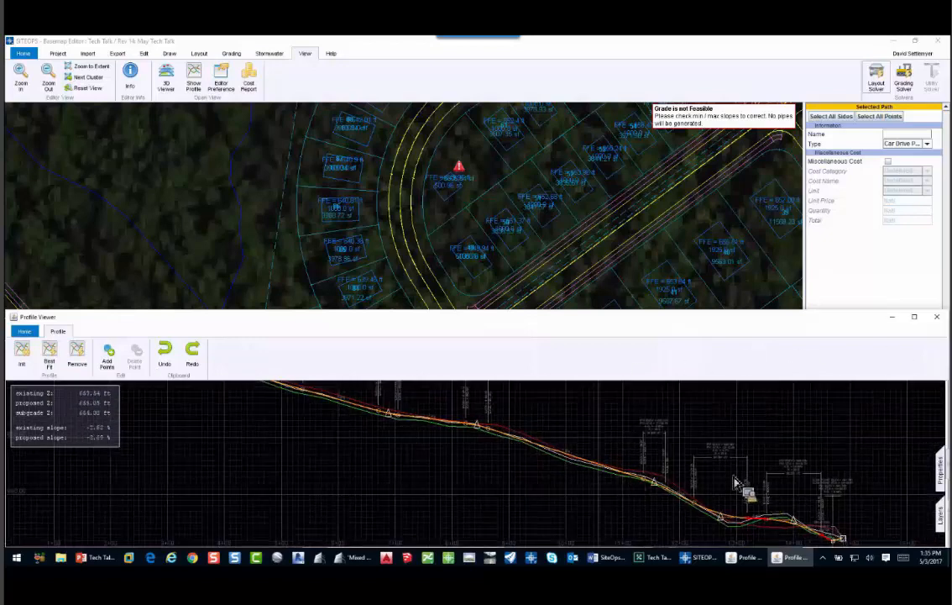
scroll(663, 453, up, 3)
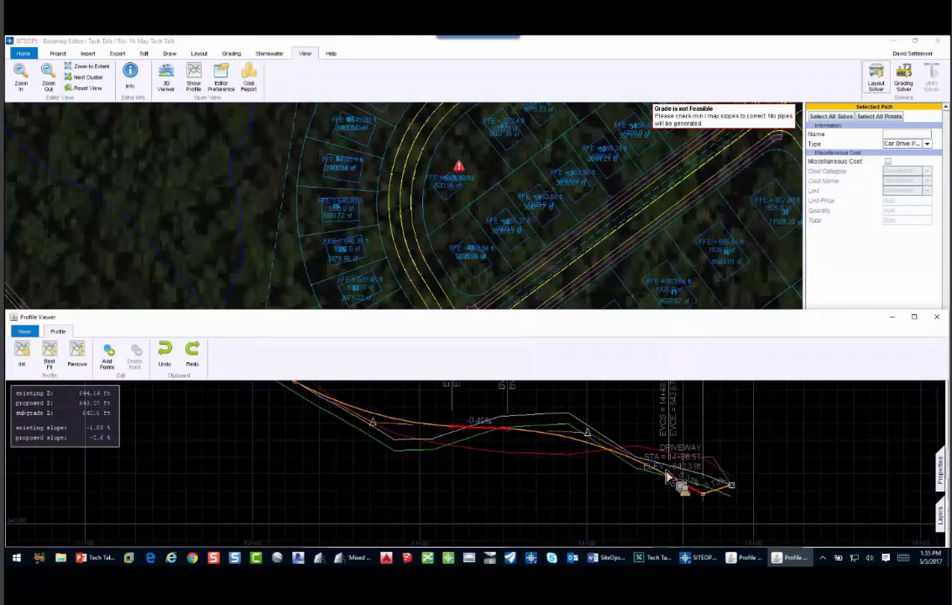
scroll(697, 485, up, 1)
- Raise the sag PVI near station 14+20 on the through drive's profile and close that profile
click(755, 560)
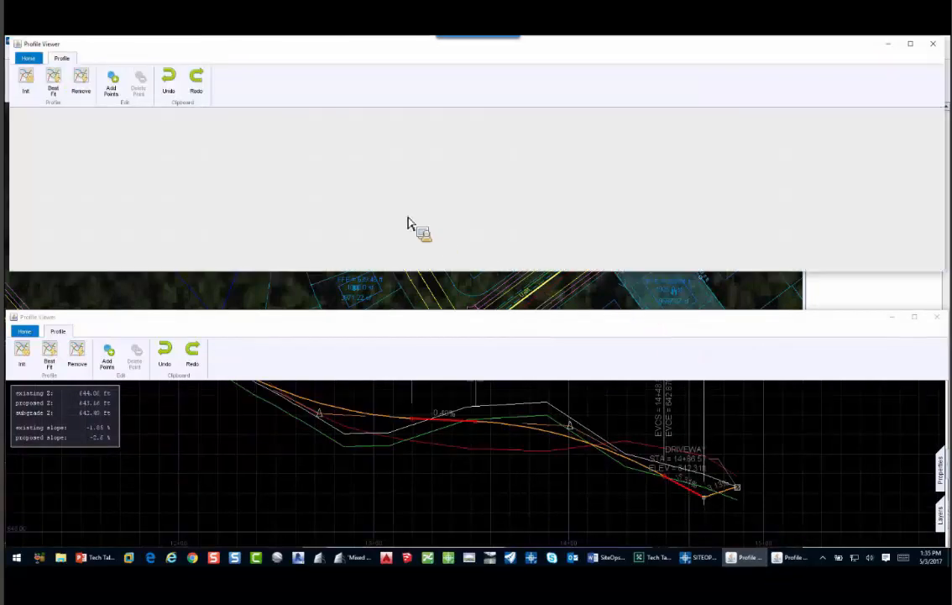
mouse_move(560, 250)
mouse_down()
mouse_move(565, 185)
mouse_move(574, 220)
mouse_move(569, 171)
mouse_move(556, 254)
mouse_up()
scroll(555, 250, down, 3)
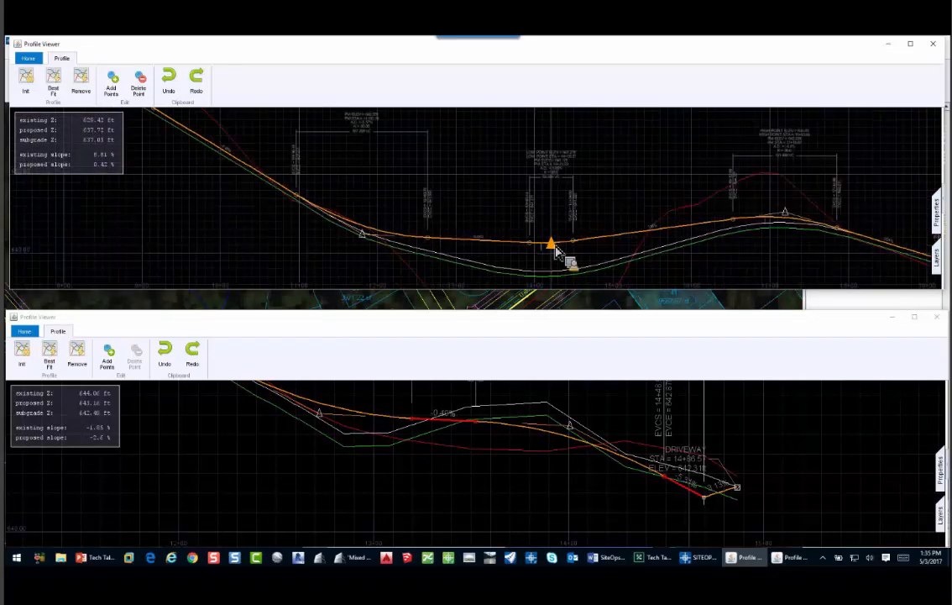
click(932, 43)
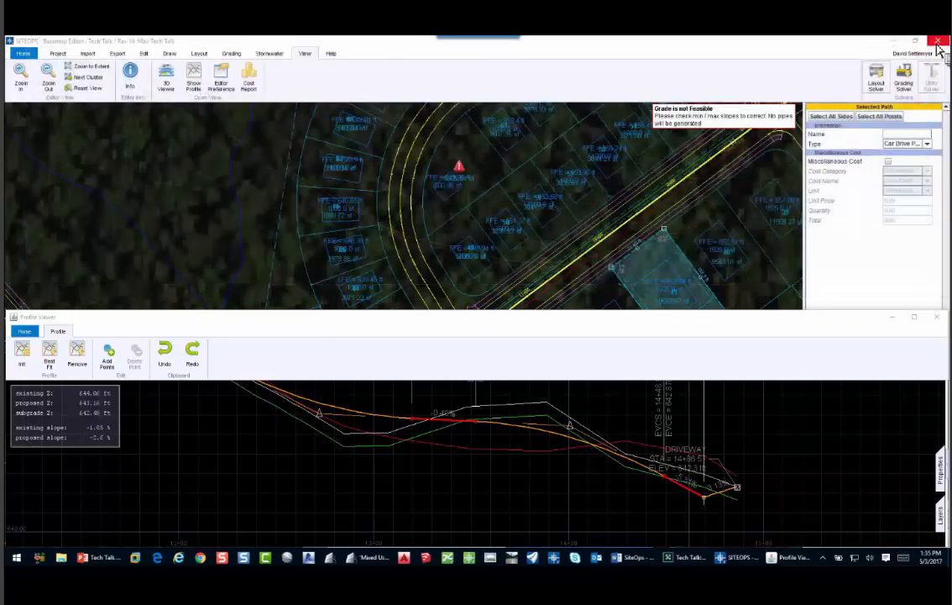
- Review the complete site layout with both parceled loops and the through drive, and open the export commands
scroll(573, 341, down, 4)
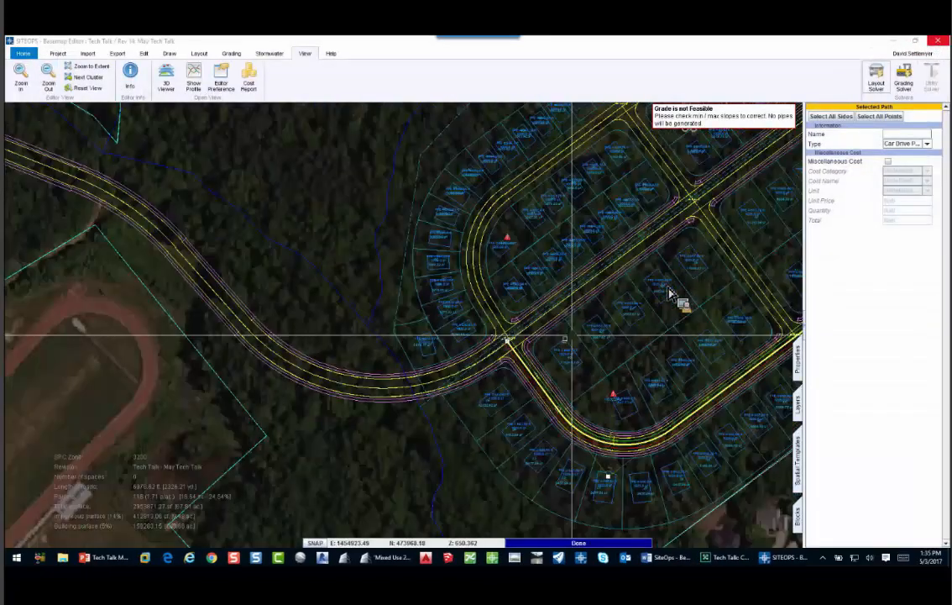
scroll(668, 287, down, 1)
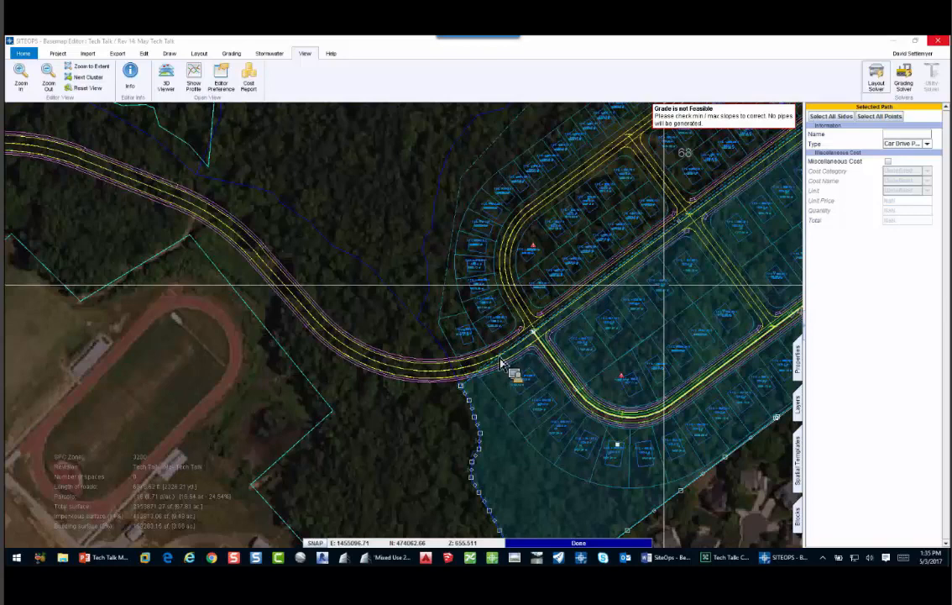
scroll(500, 363, down, 2)
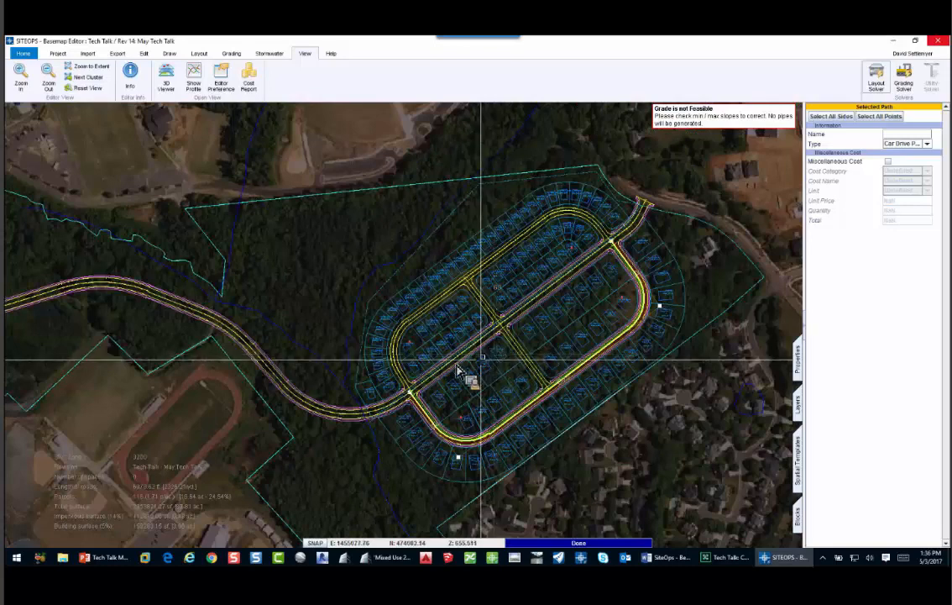
scroll(489, 351, down, 2)
scroll(485, 340, up, 1)
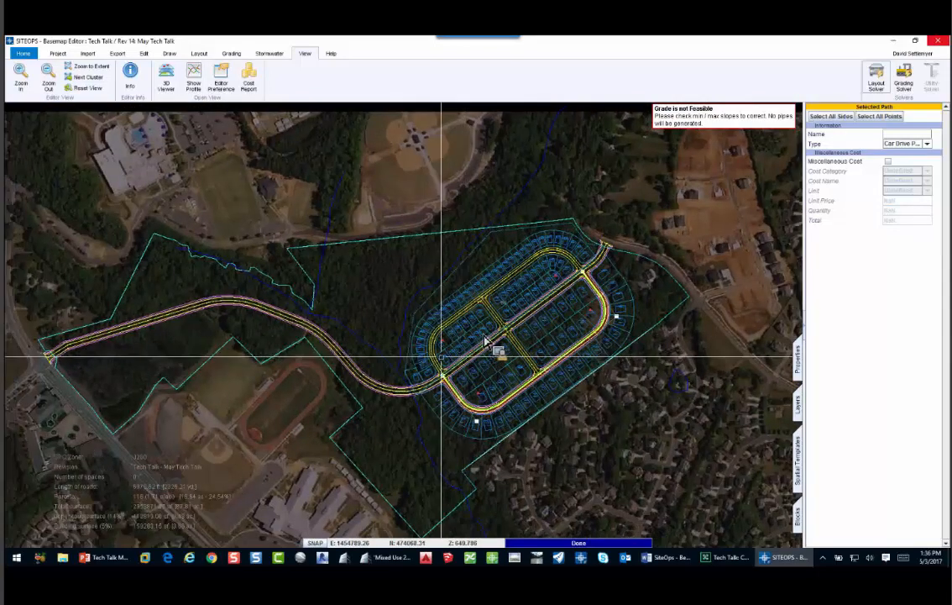
middle_drag(443, 358, 482, 336)
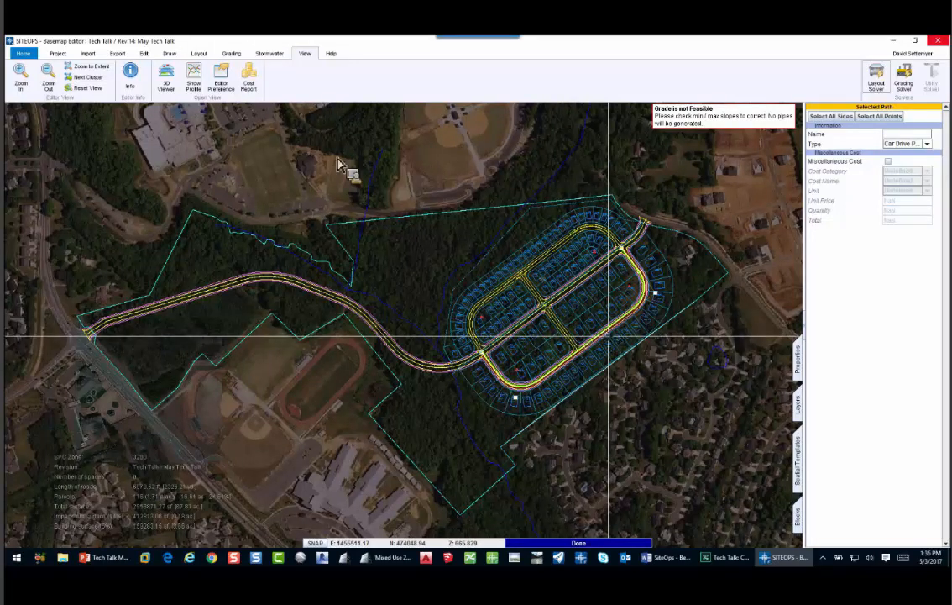
click(120, 53)
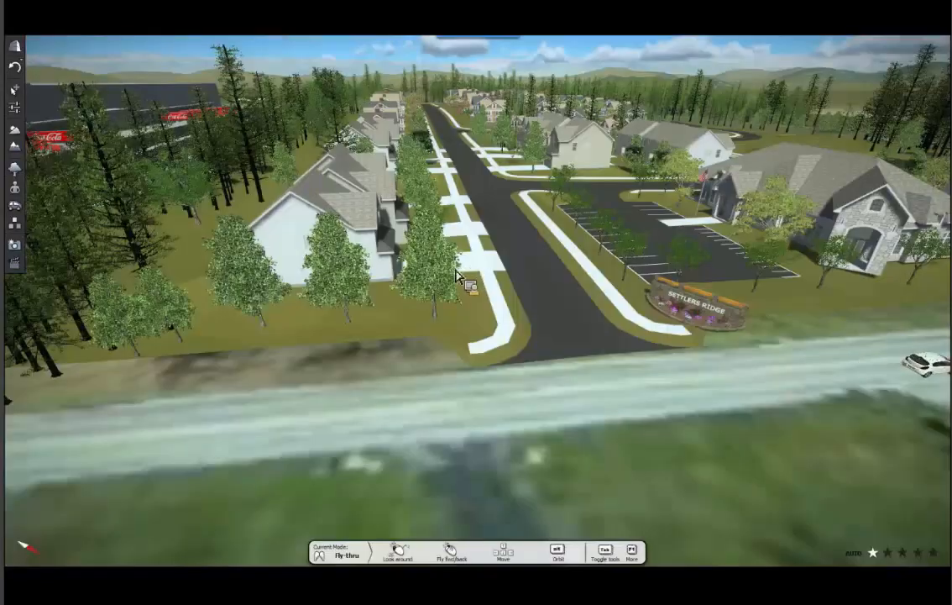
- Examine the Settlers Ridge rendering from its entrance, in a site-wide aerial view, and close up around the pond and road junction
scroll(457, 277, down, 5)
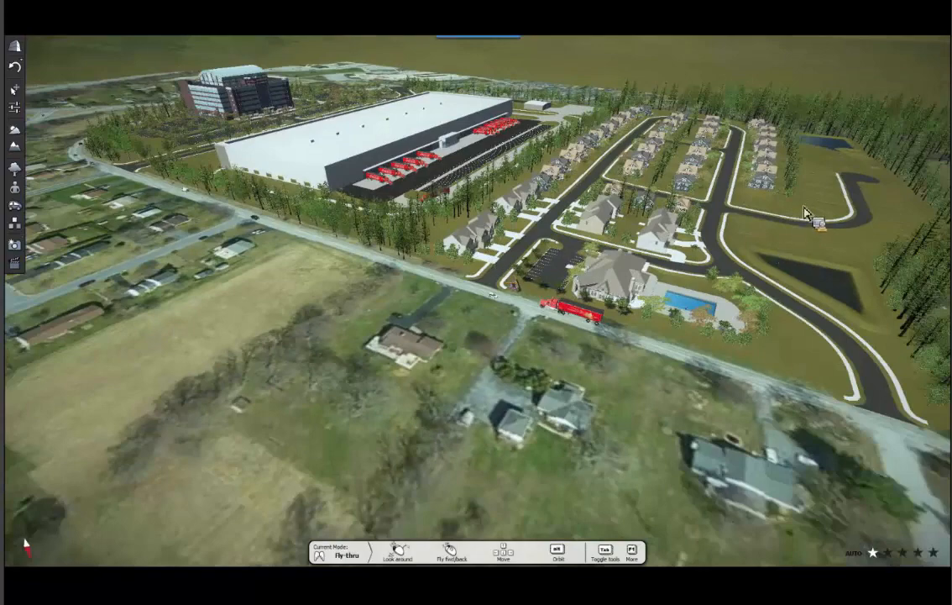
double_click(794, 241)
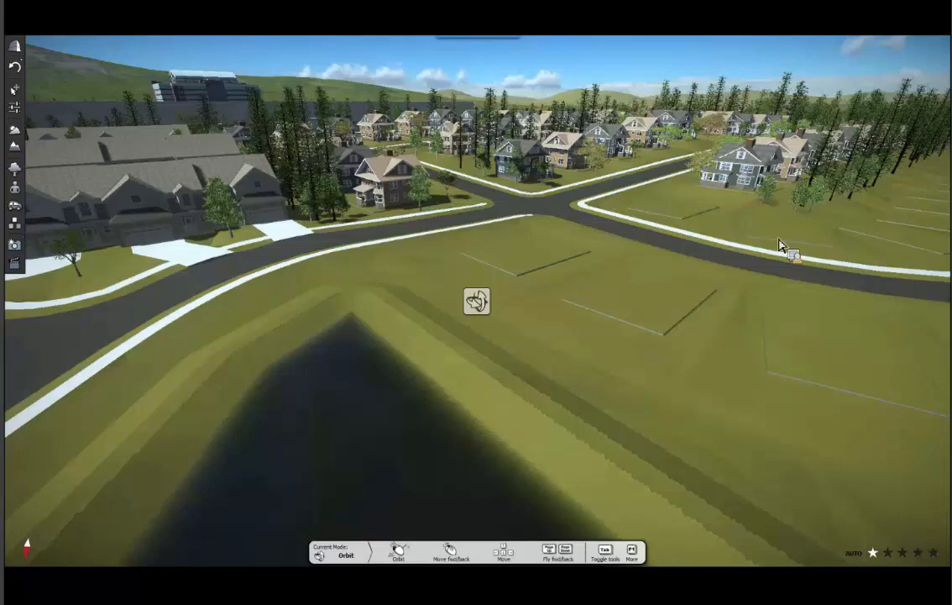
double_click(632, 355)
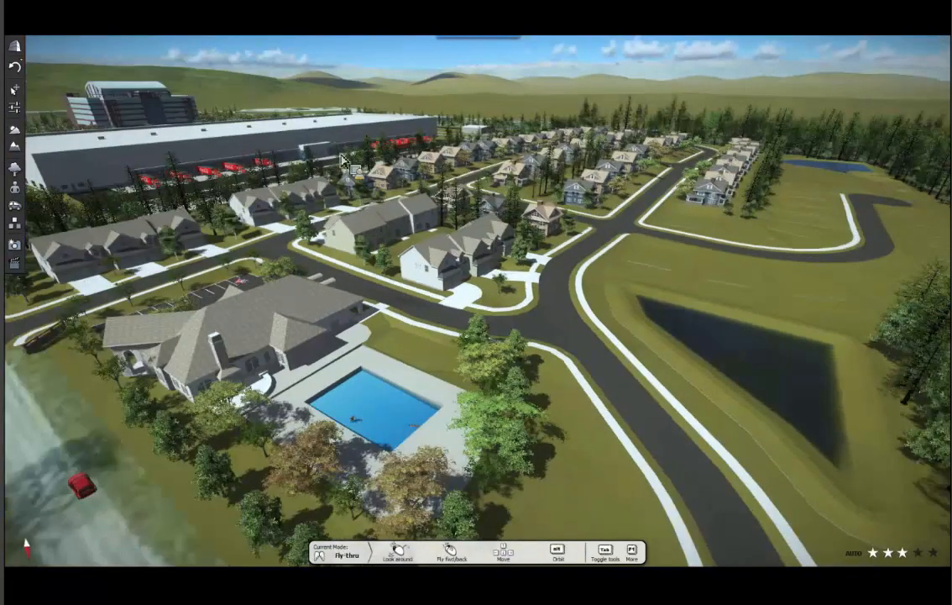
- Fly past the warehouse to the small commercial building and examine its parking lot and entrance drive in 3D
alt+drag(367, 206, 368, 207)
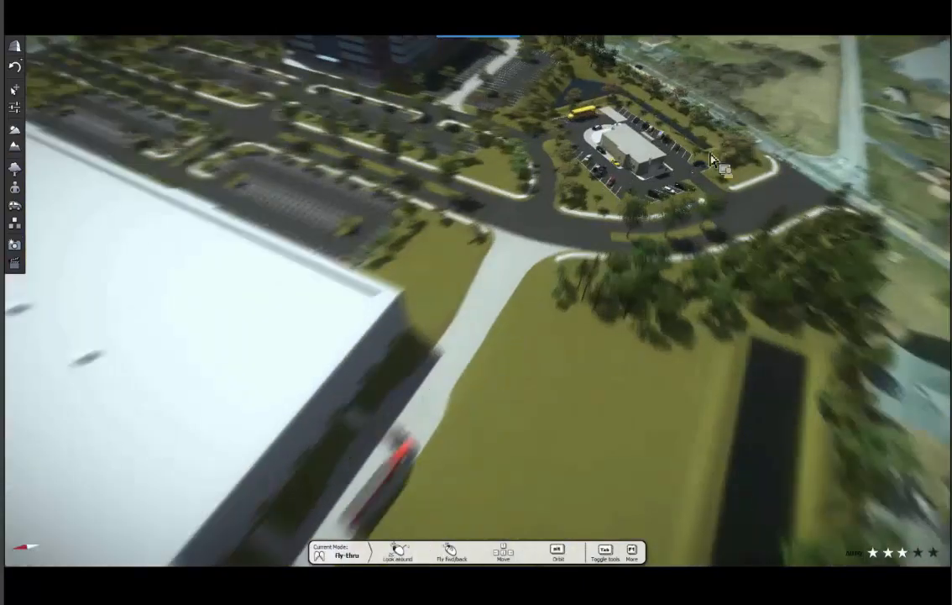
scroll(737, 237, up, 2)
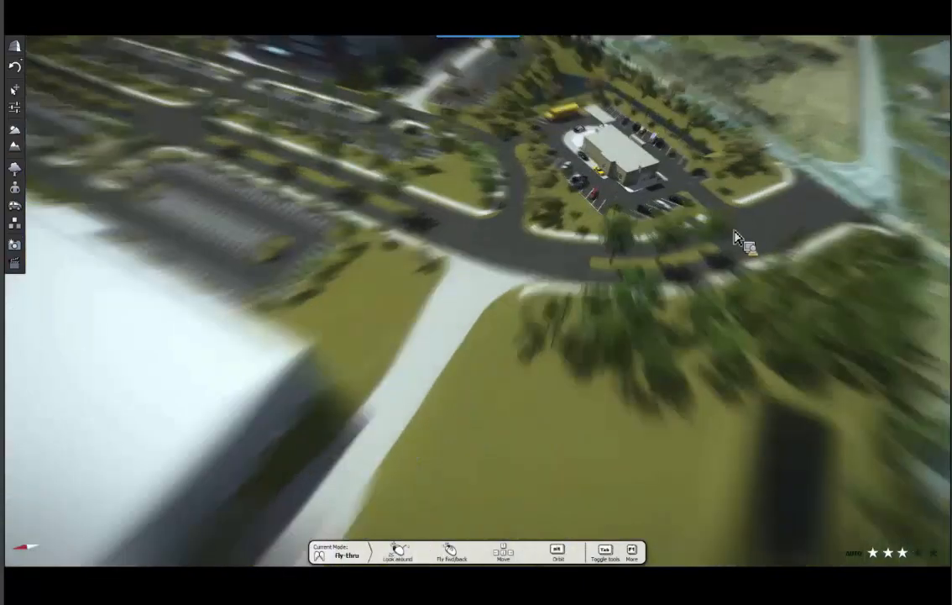
key(alt)
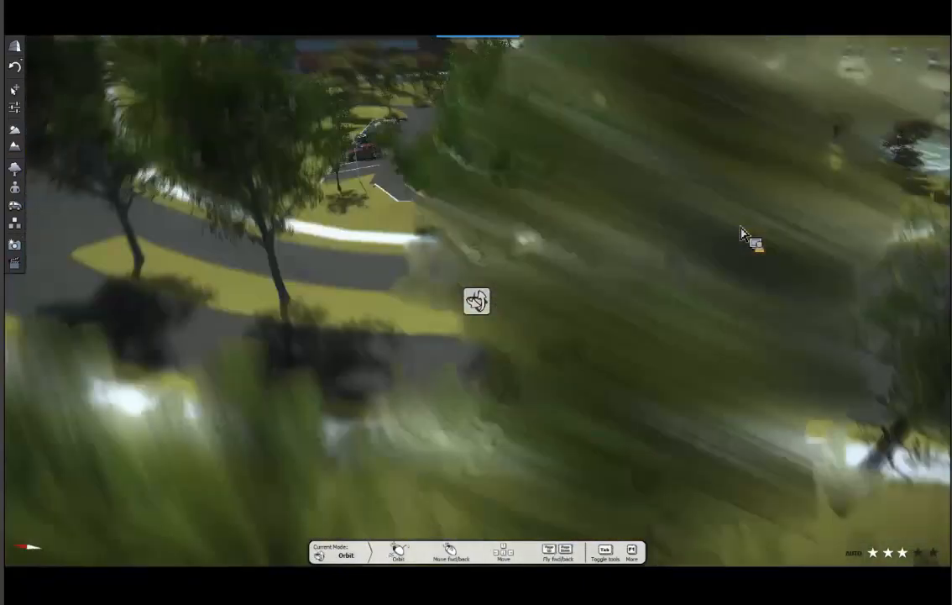
alt+right_drag(741, 227, 781, 202)
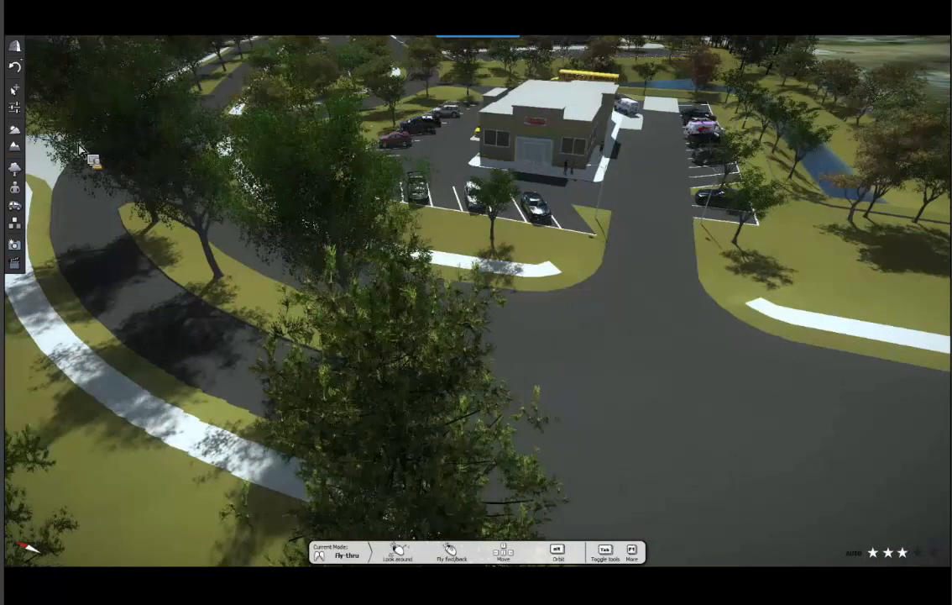
scroll(81, 151, down, 3)
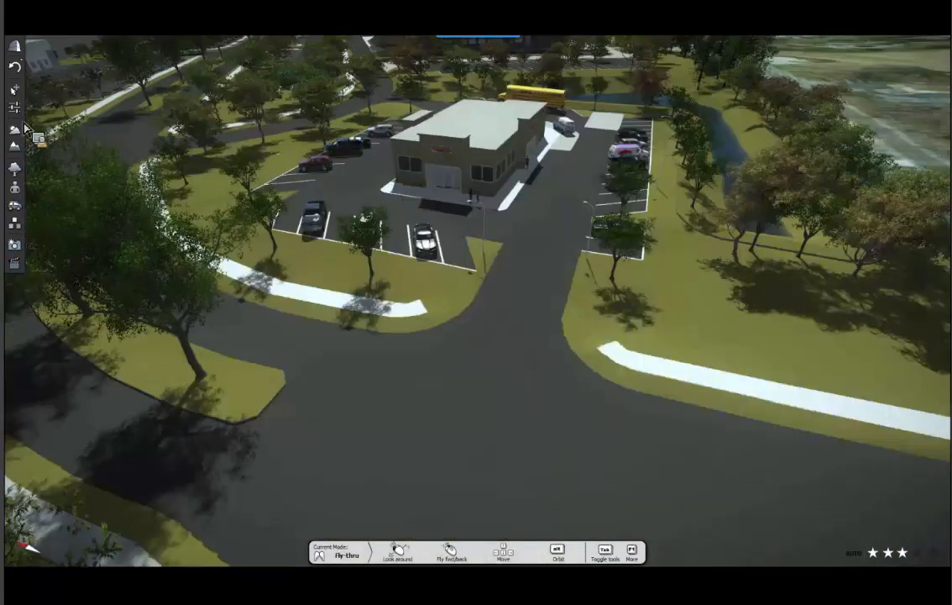
- Set the sun pitch to 308° for a night scene and examine the lit storefront and parking lot lights
click(15, 128)
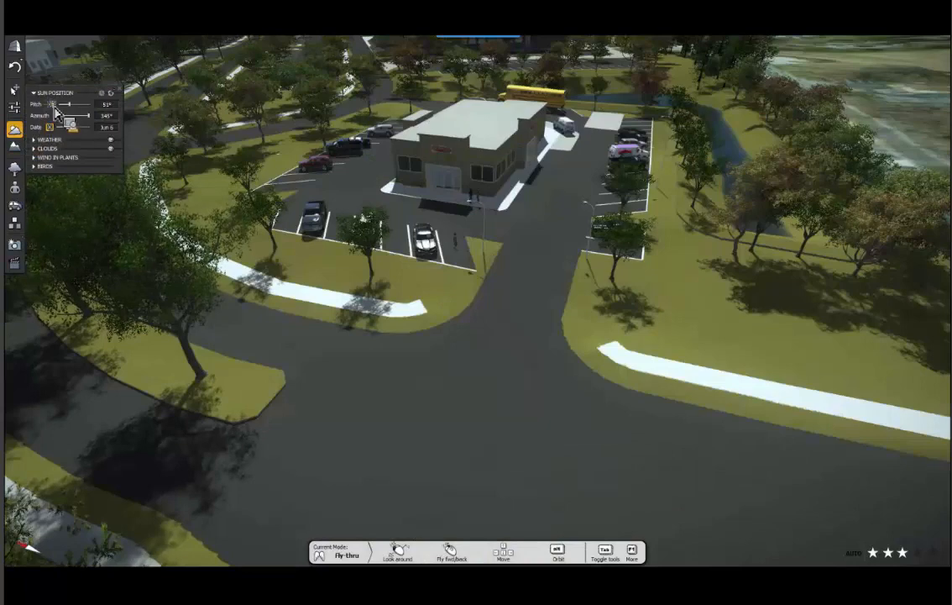
click(54, 105)
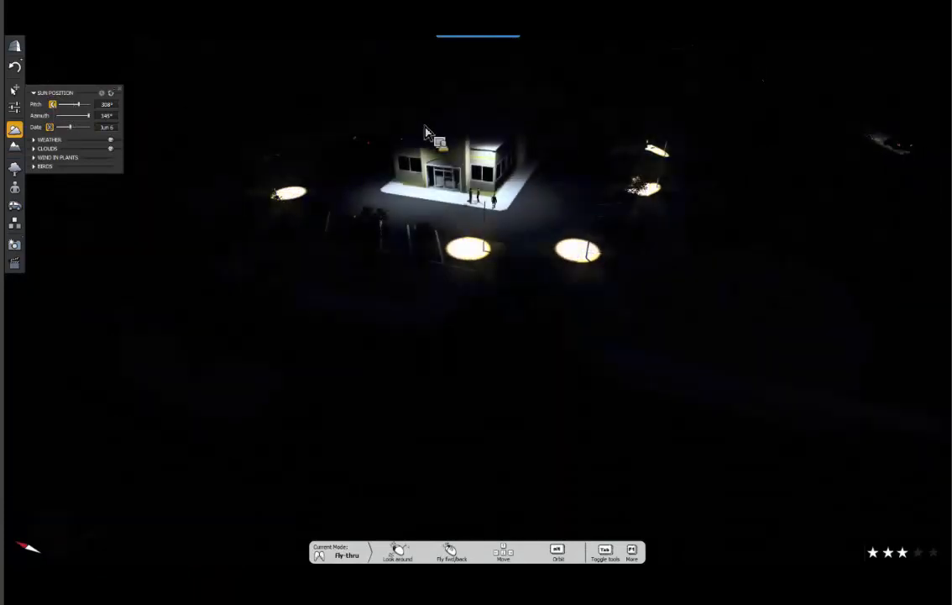
scroll(477, 142, up, 5)
key(alt)
alt+right_drag(509, 183, 515, 199)
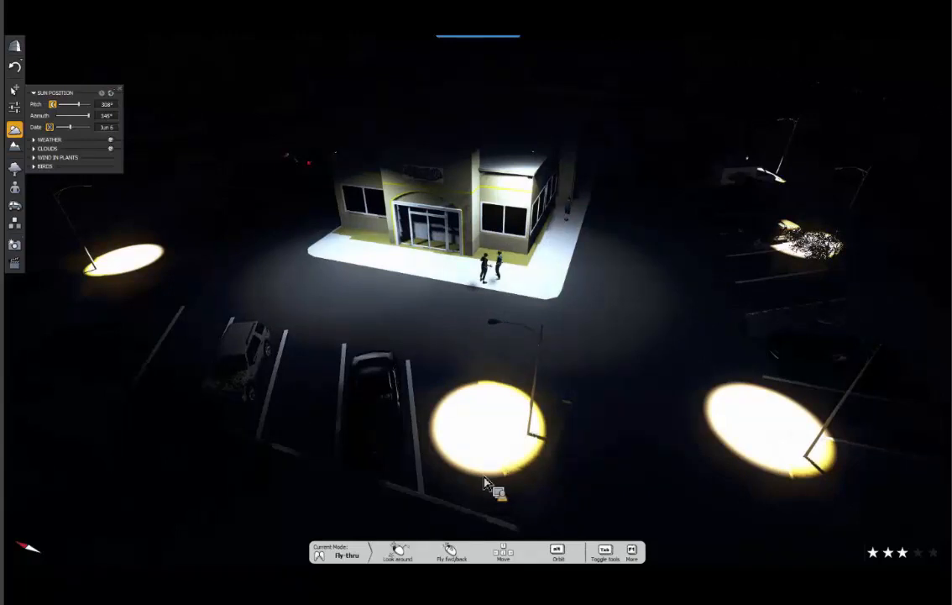
scroll(426, 459, down, 2)
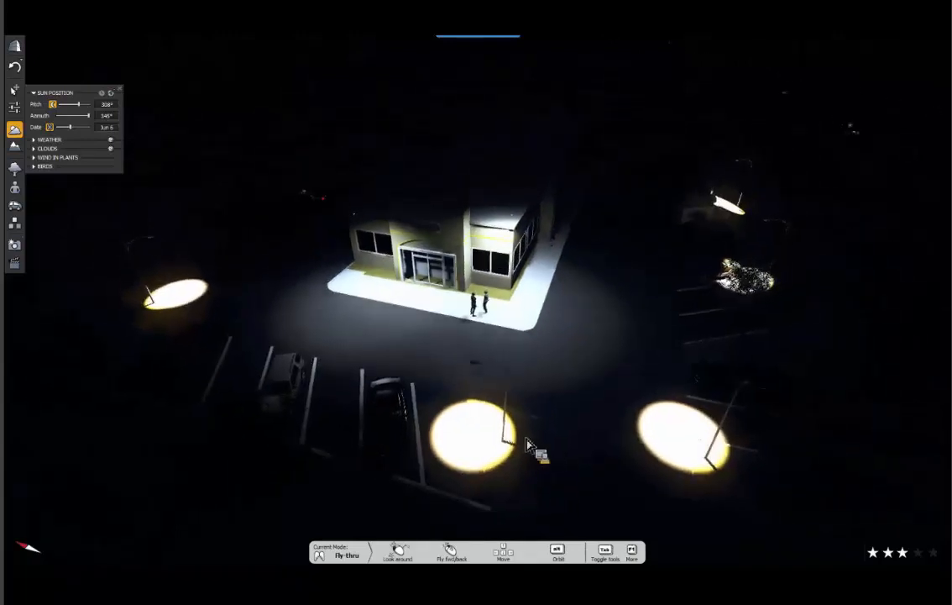
alt+right_drag(525, 438, 556, 430)
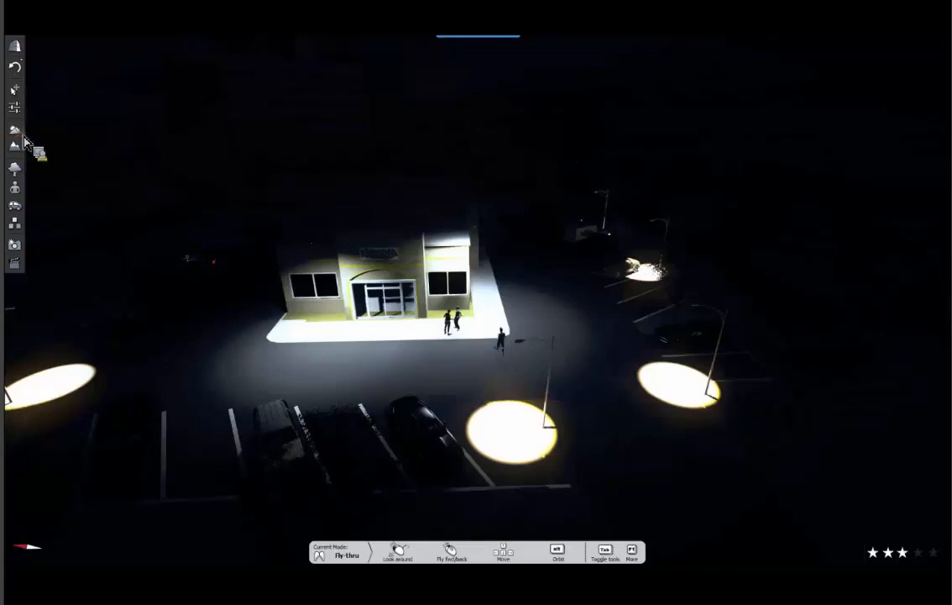
drag(57, 110, 483, 345)
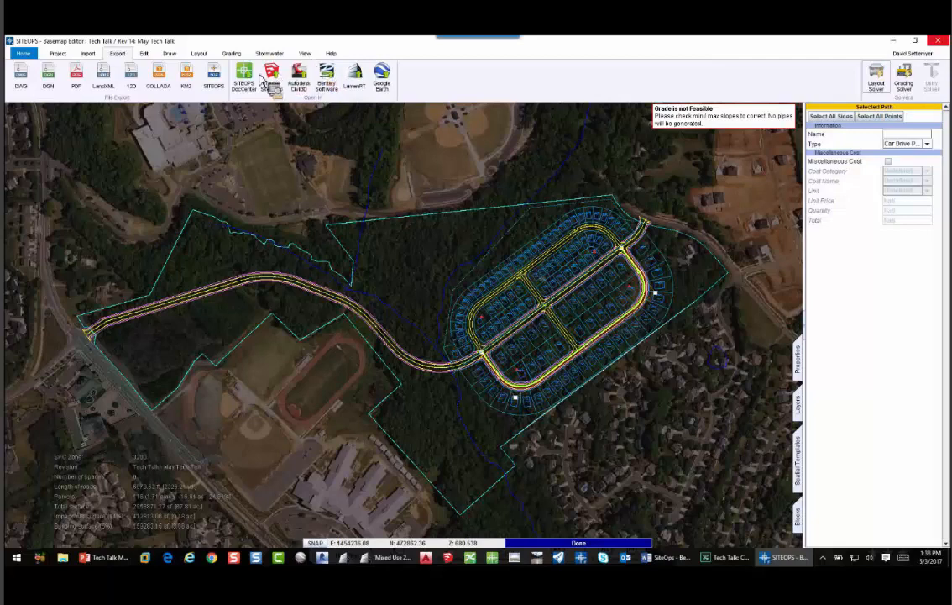
- In SITEOPS, open the cost report in an enlarged window, review it from site clearing through storm water drainage, and close it
click(305, 53)
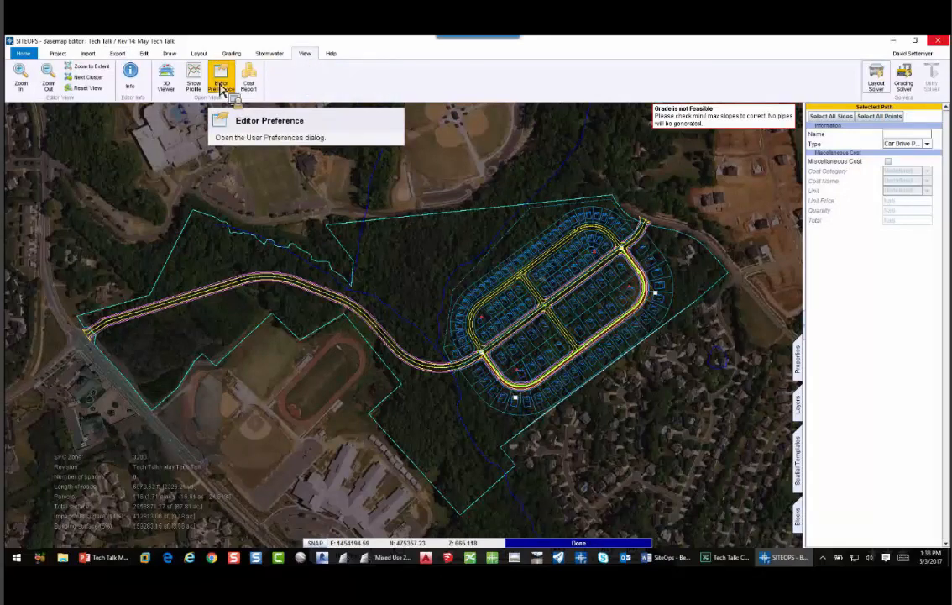
click(248, 79)
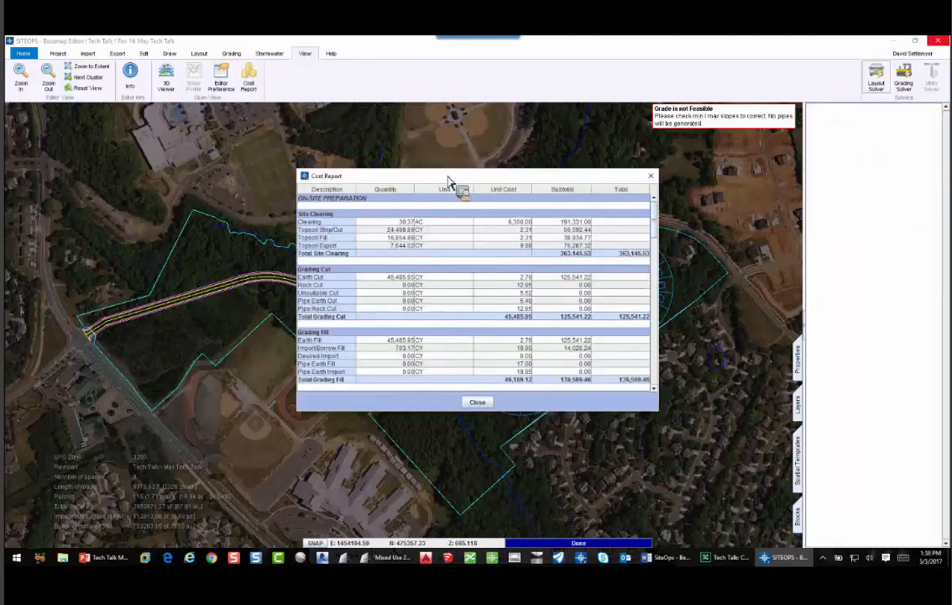
drag(527, 233, 922, 217)
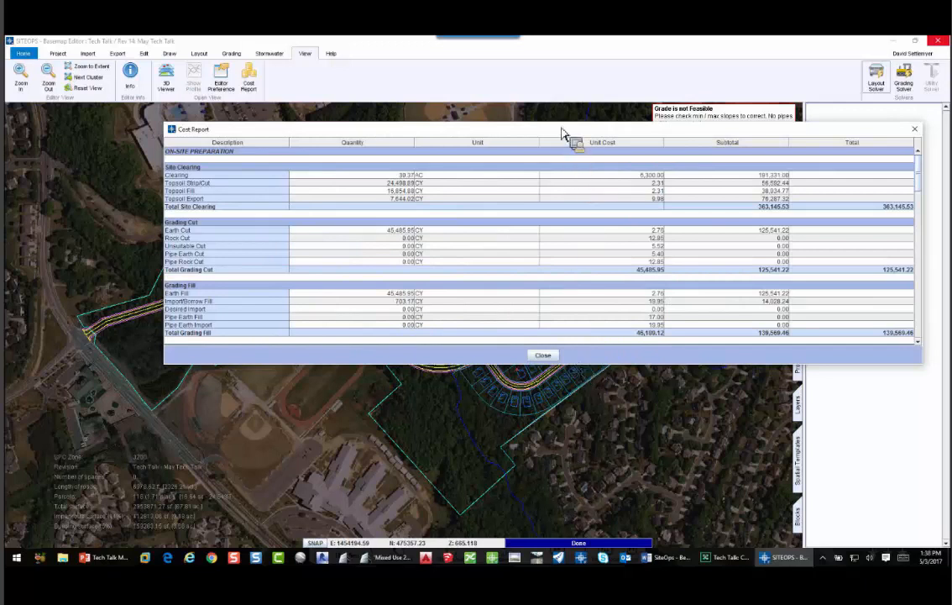
drag(565, 131, 456, 121)
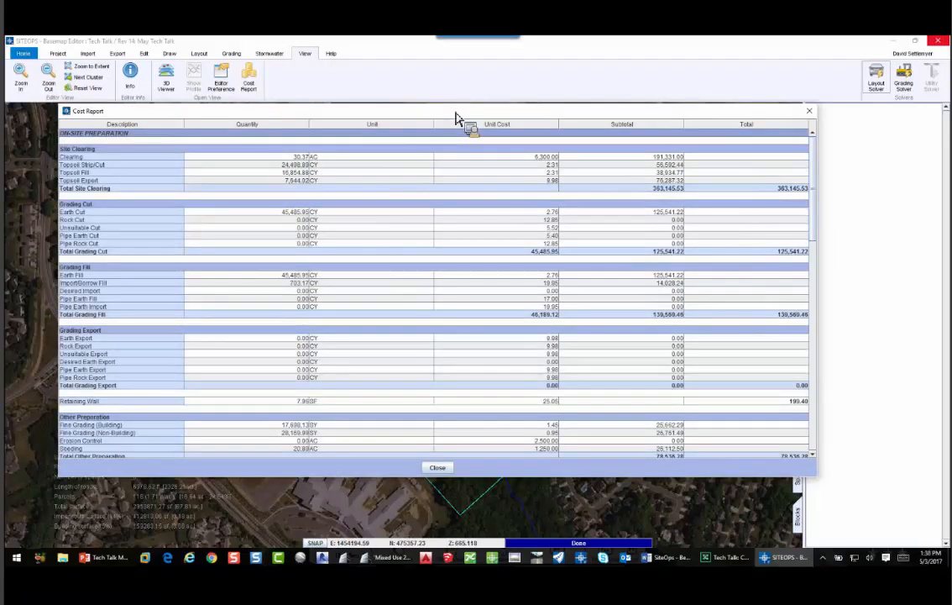
scroll(544, 168, down, 1)
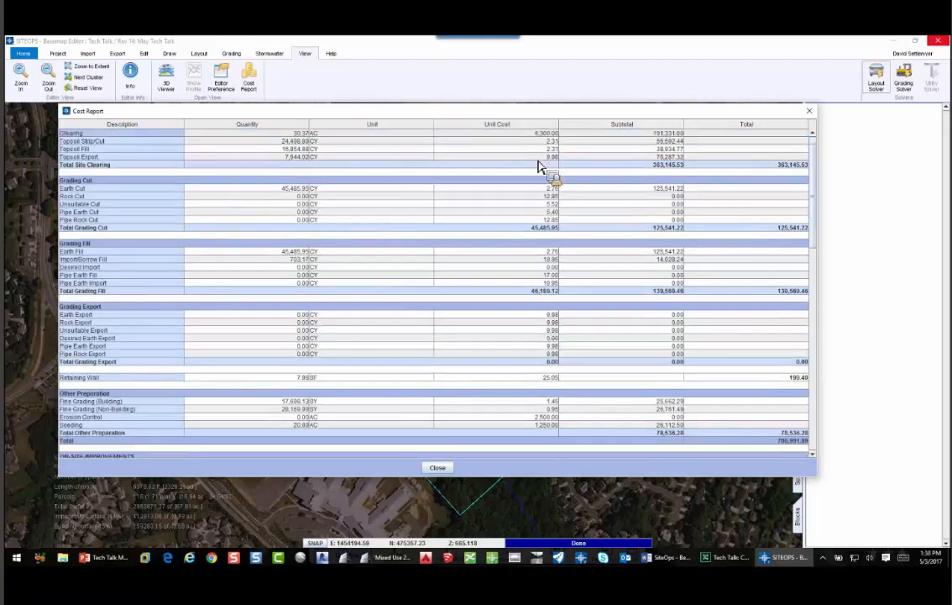
scroll(540, 167, down, 3)
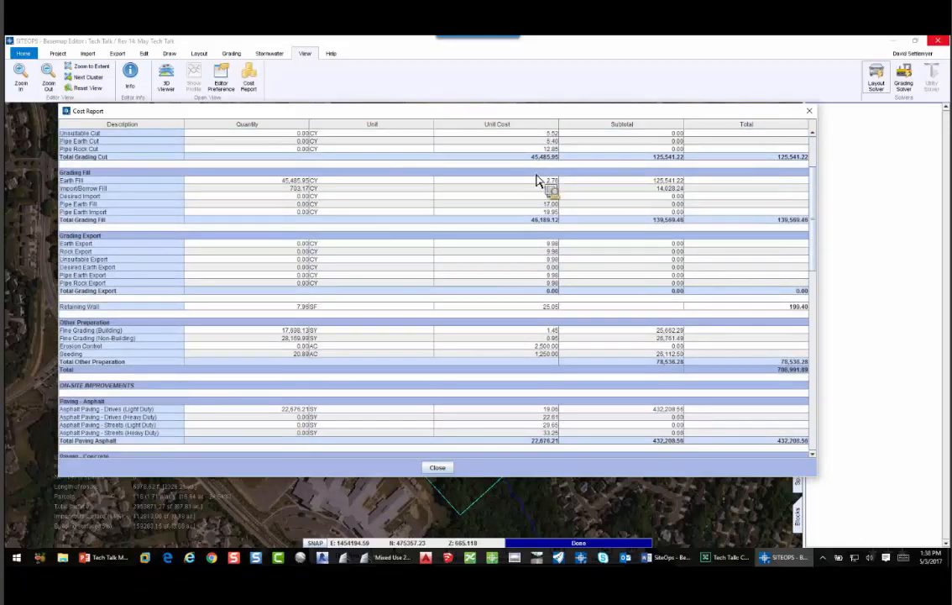
scroll(538, 178, down, 12)
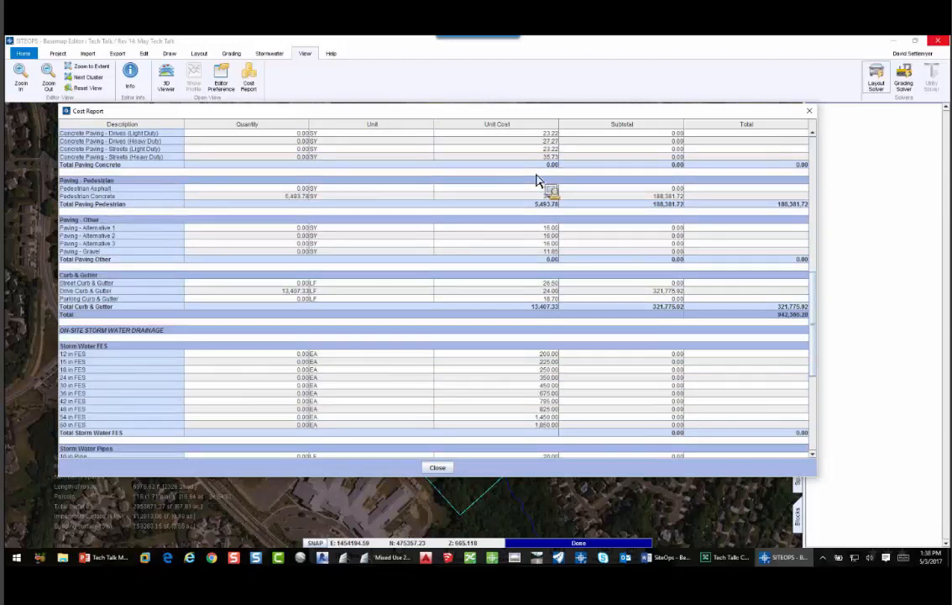
click(809, 111)
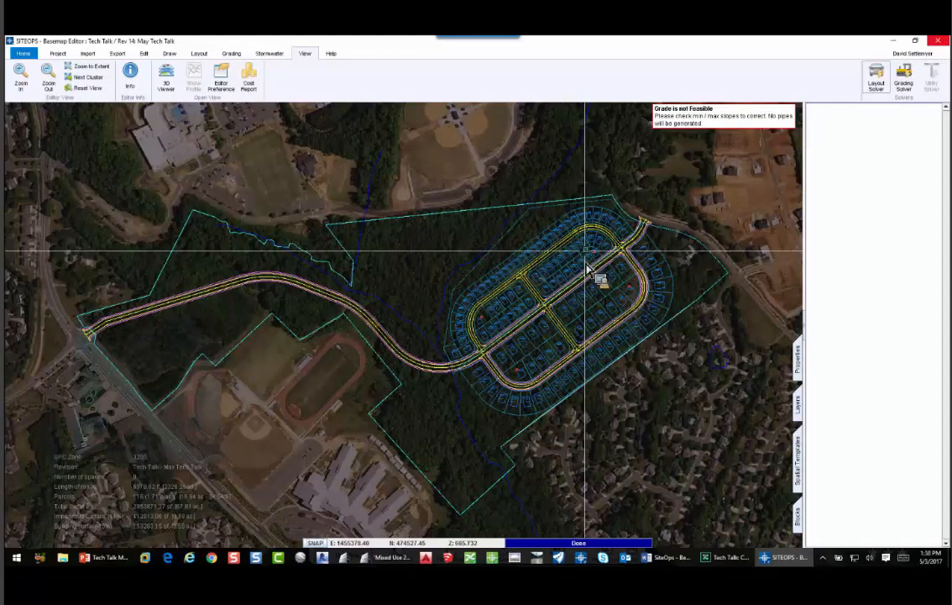